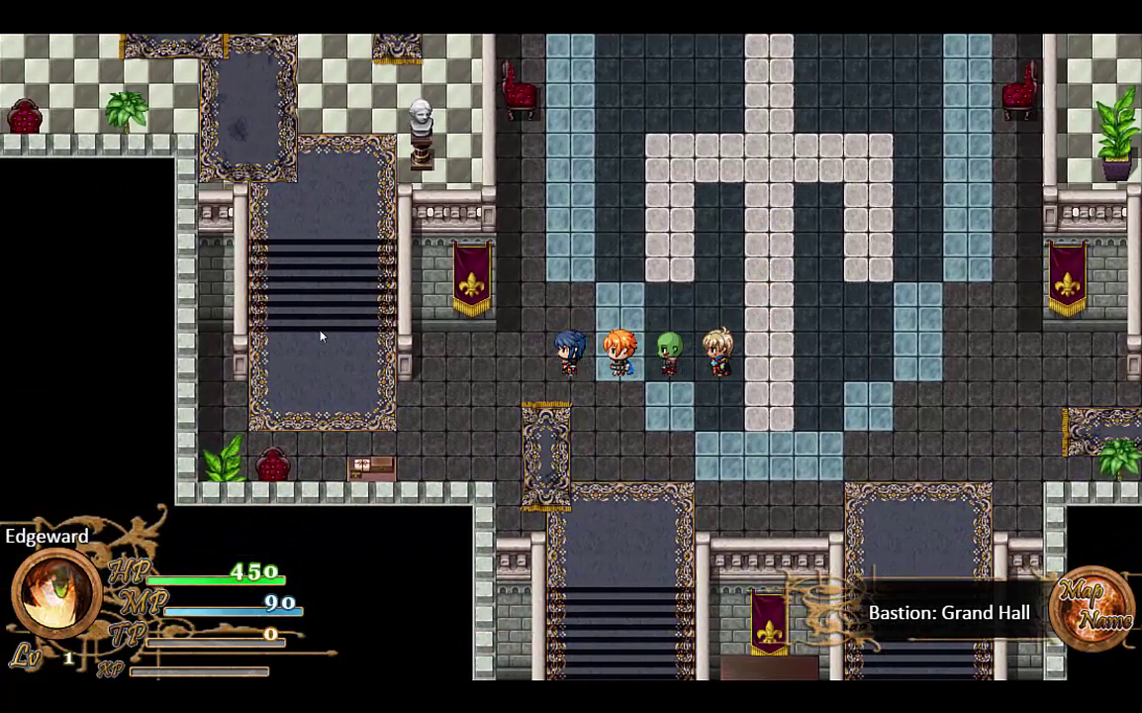
Walk the party west across the Grand Hall and up the staircase to Cajse
left_click(319, 336)
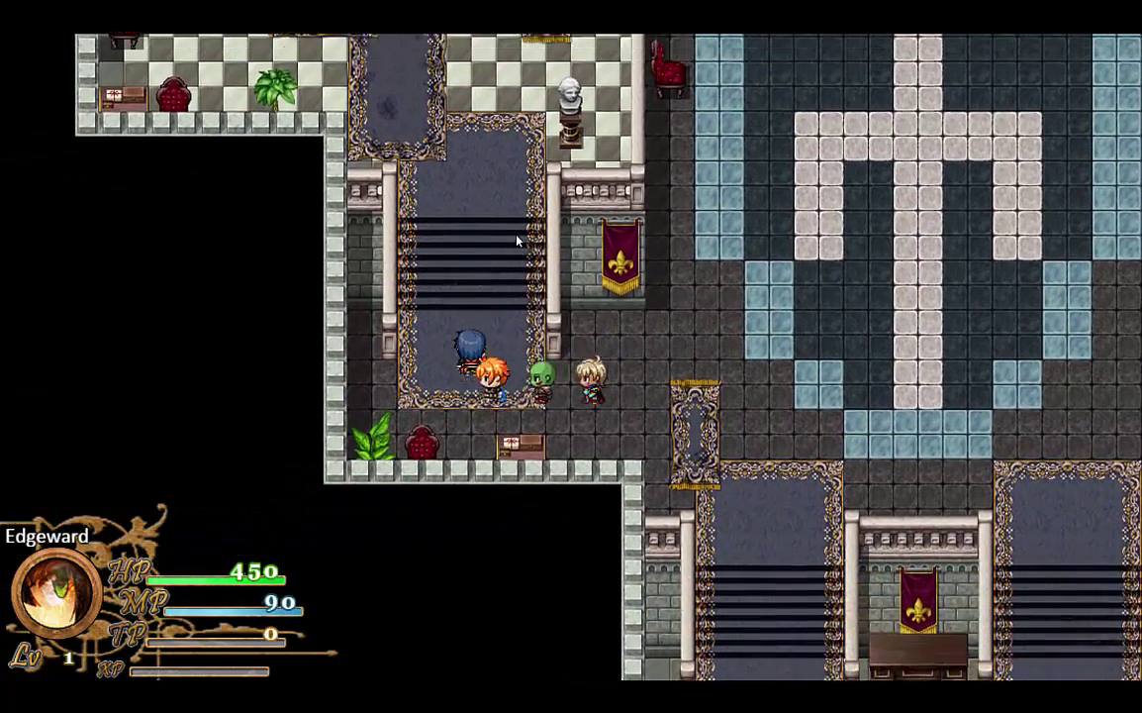
left_click(516, 240)
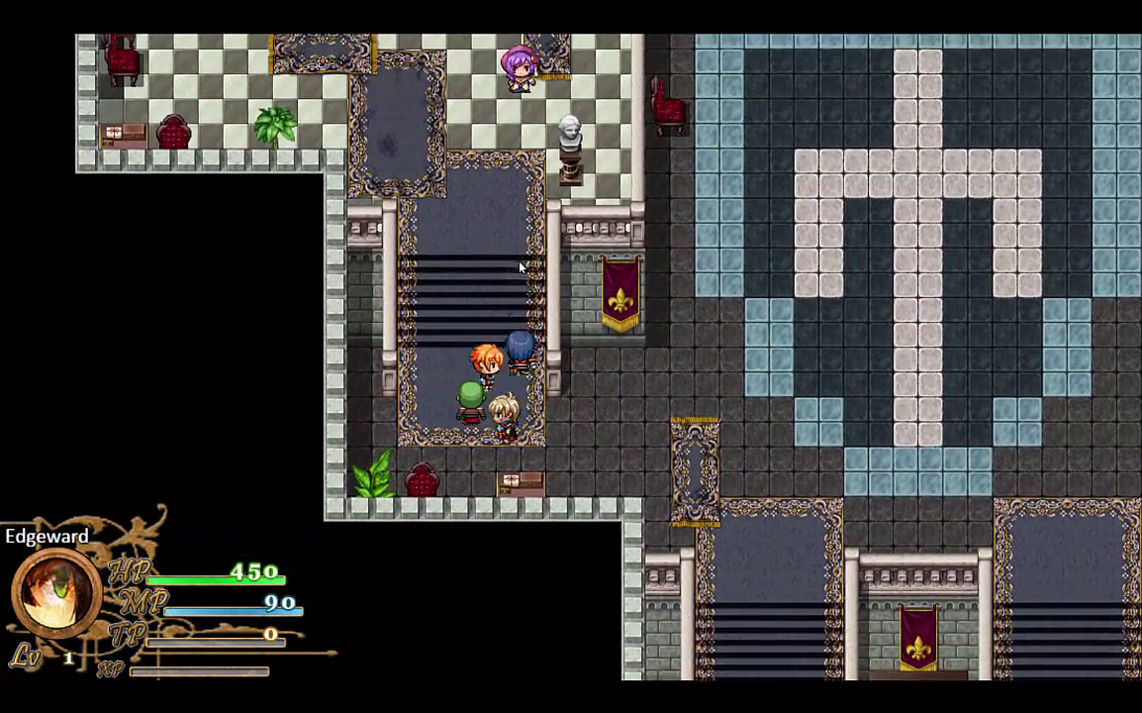
right_click(502, 327)
right_click(508, 305)
left_click(516, 169)
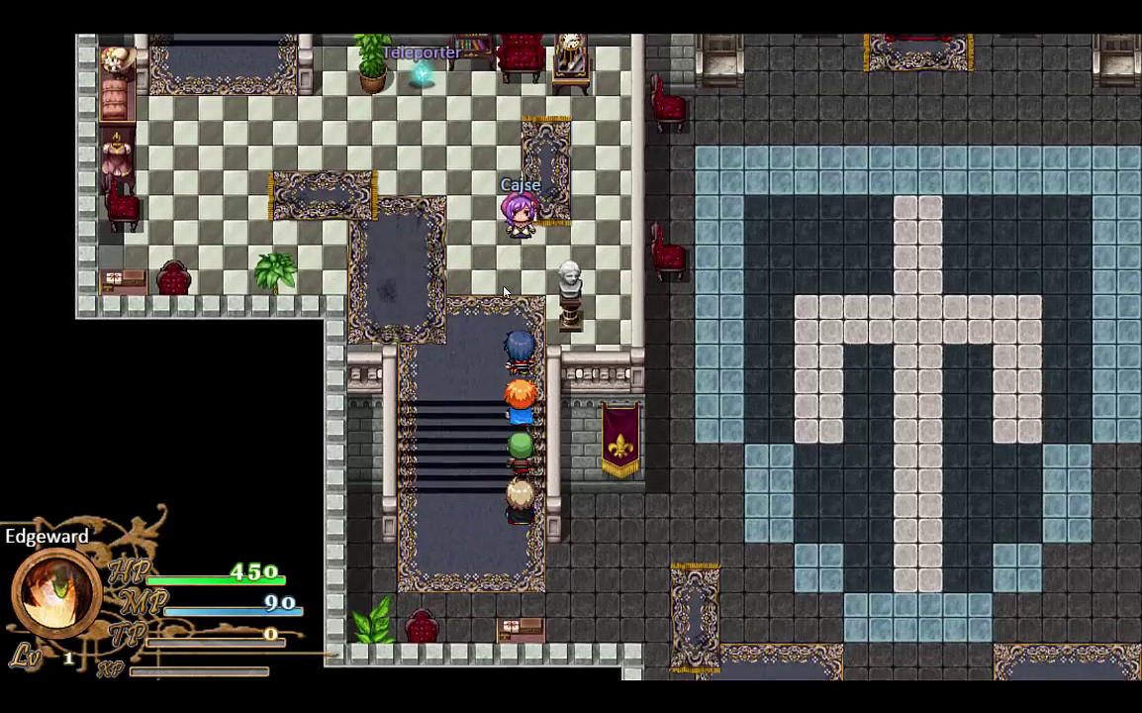
right_click(422, 315)
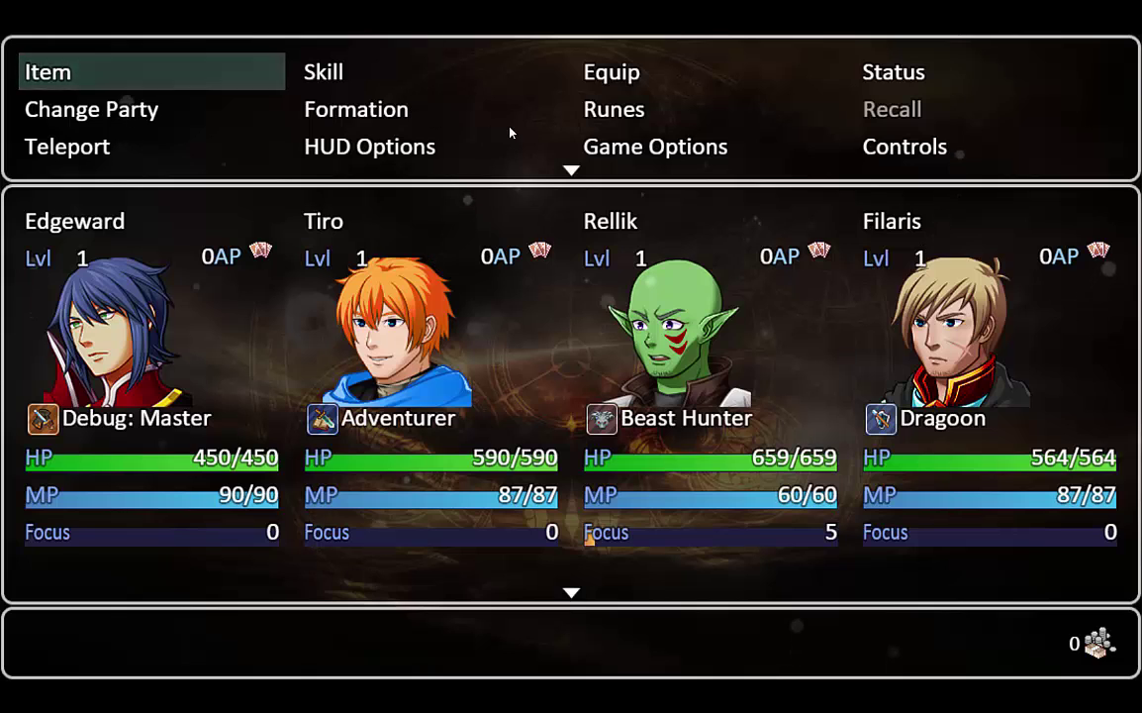
right_click(418, 309)
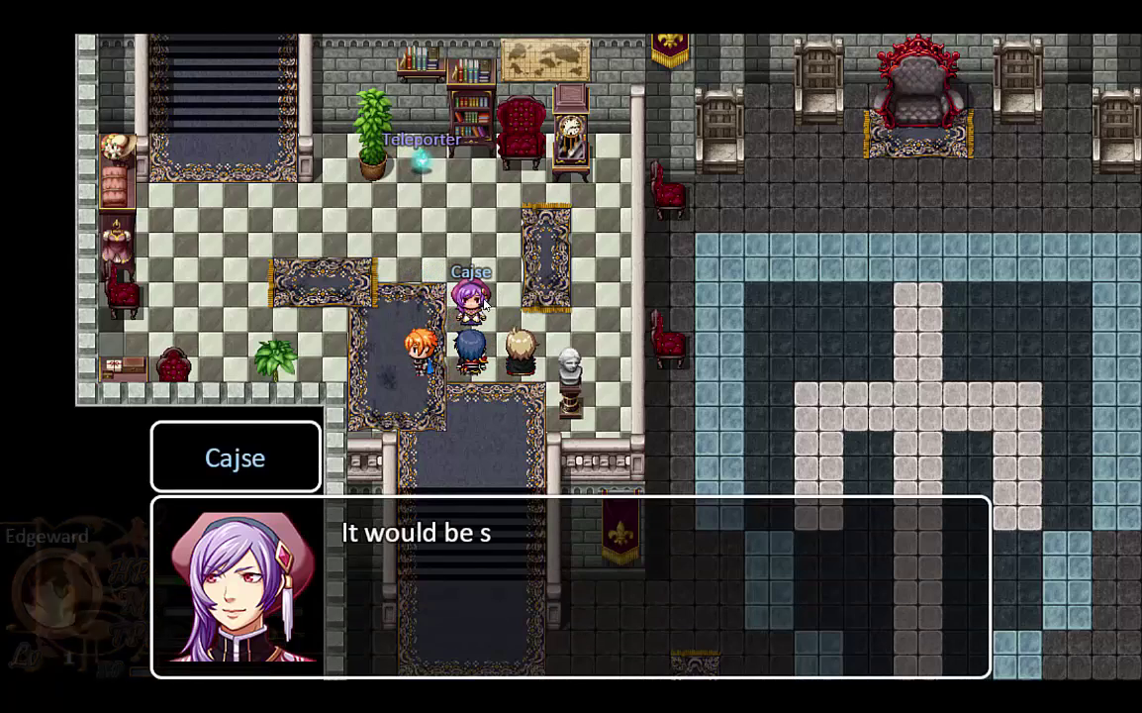
Talk to Cajse in the checkered room and read through her dialogue to the end
left_click(406, 287)
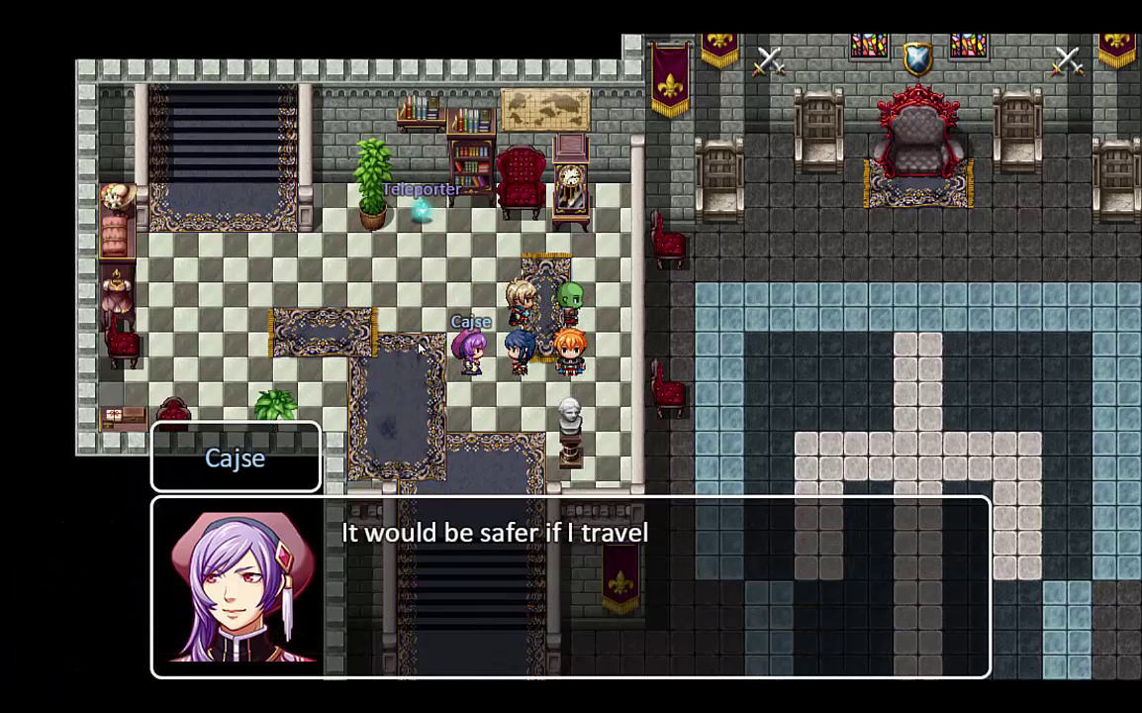
left_click(384, 384)
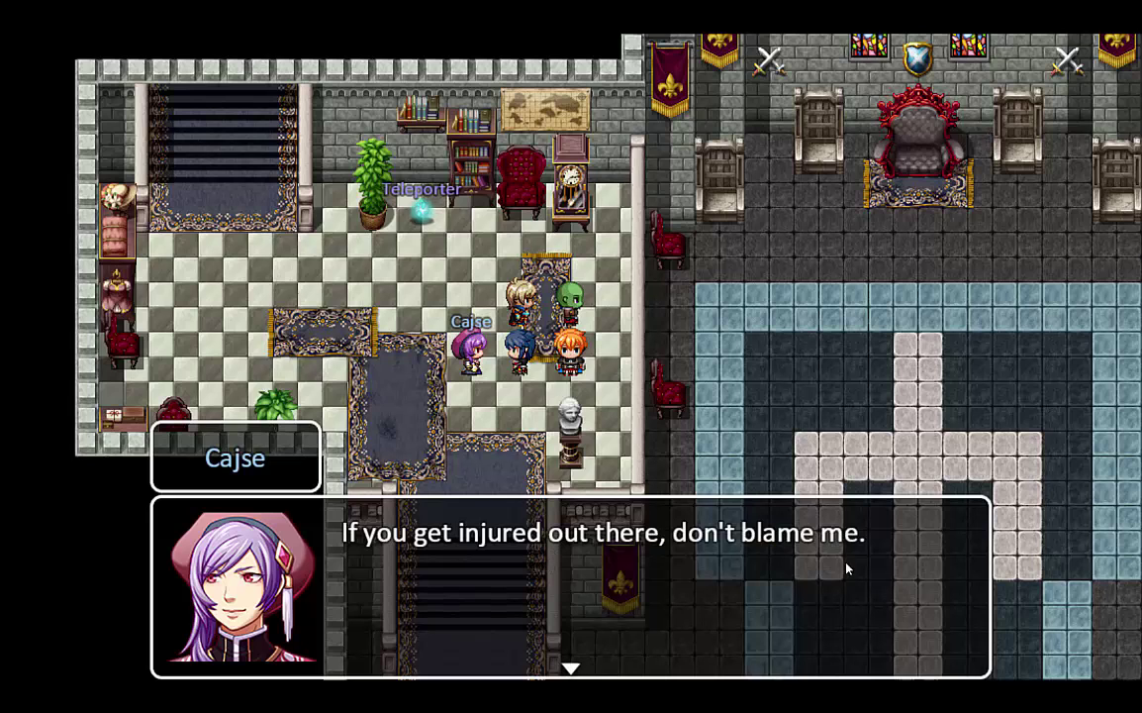
left_click(608, 353)
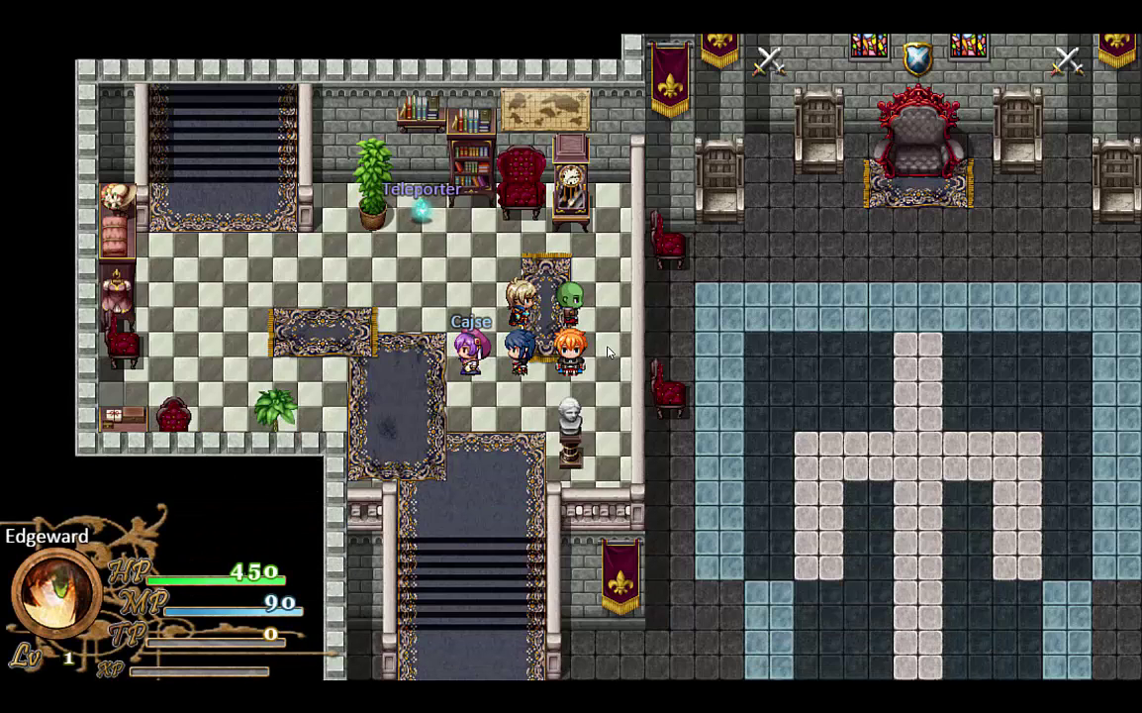
Replace Rellik with Cajse in the third party slot and return to the map
right_click(608, 352)
left_click(113, 110)
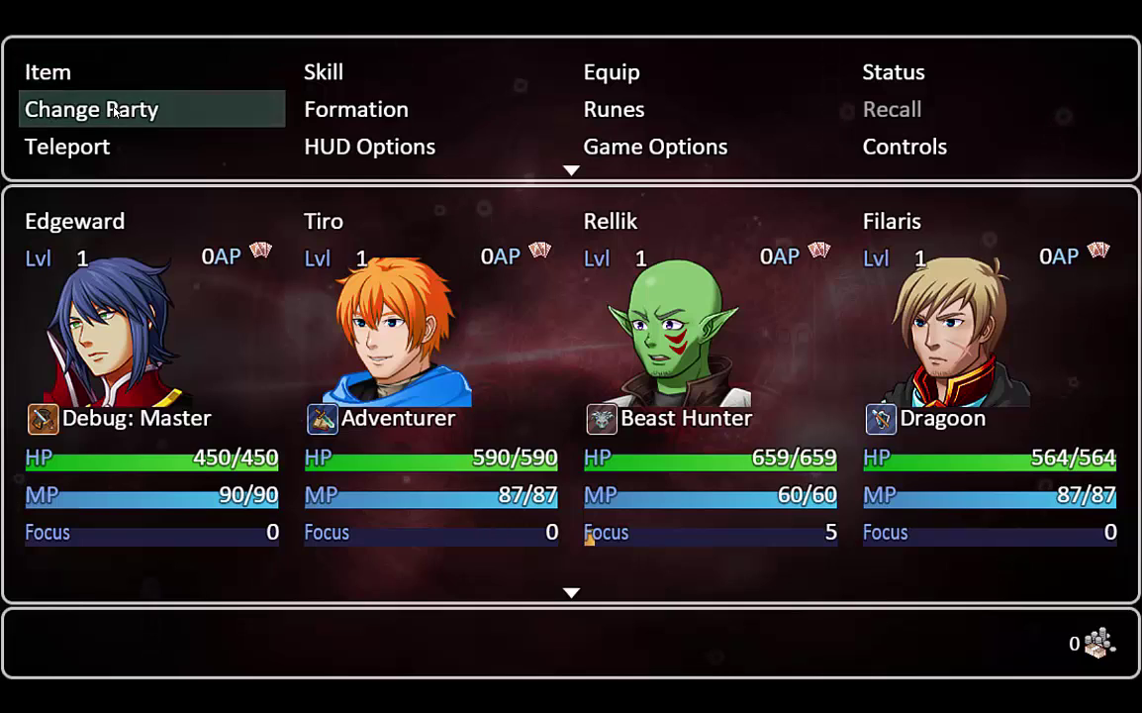
left_click(114, 110)
left_click(148, 79)
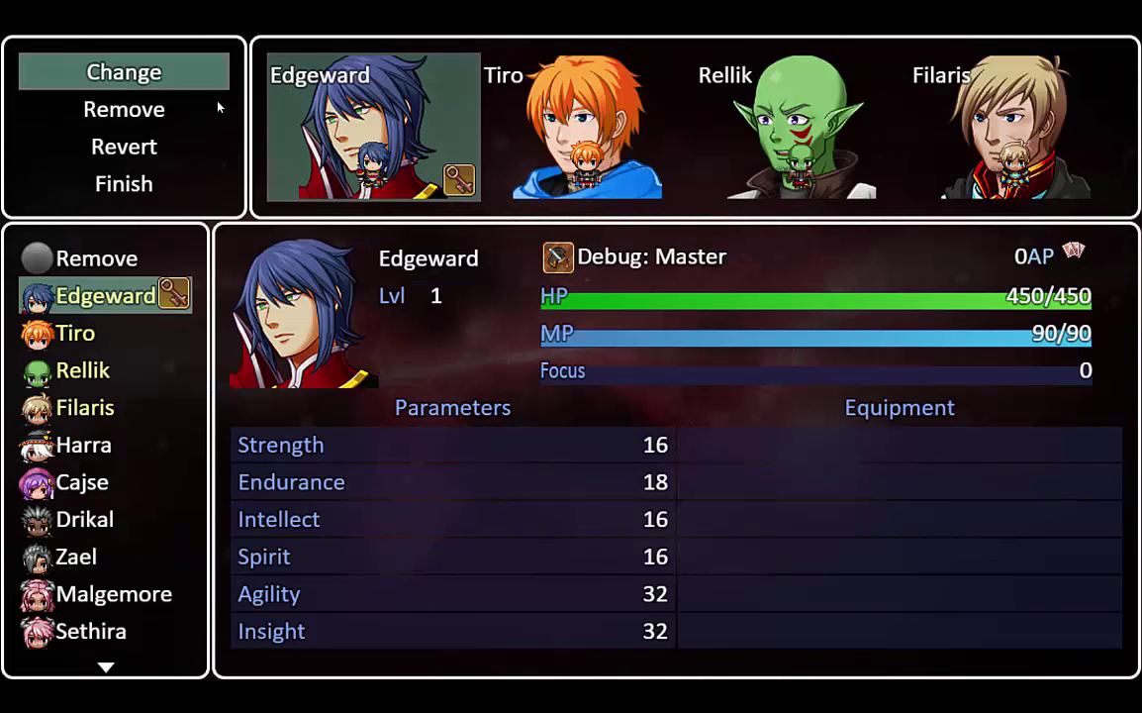
left_click(806, 137)
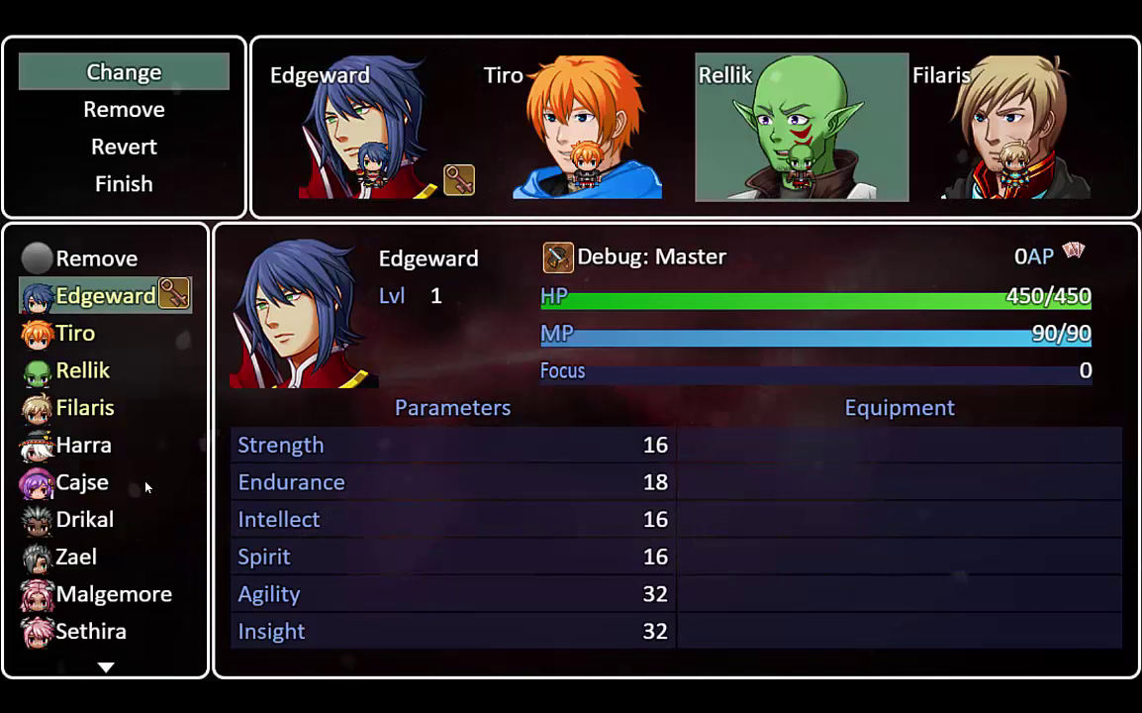
double_click(96, 486)
right_click(540, 427)
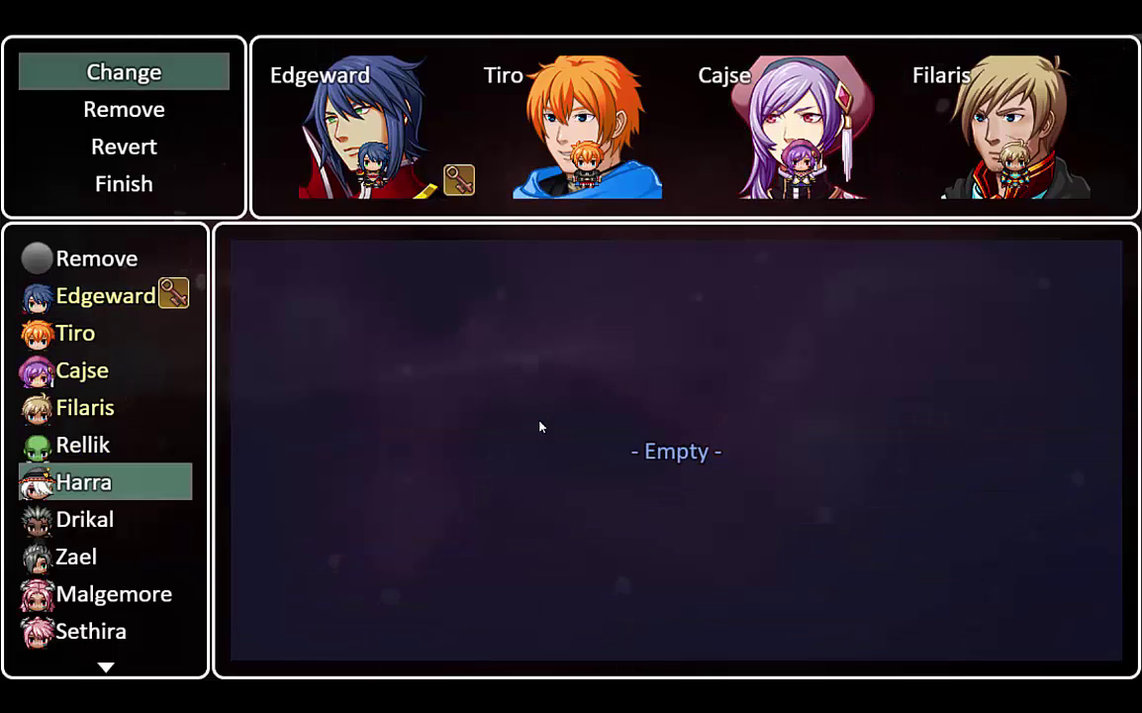
right_click(541, 427)
right_click(541, 427)
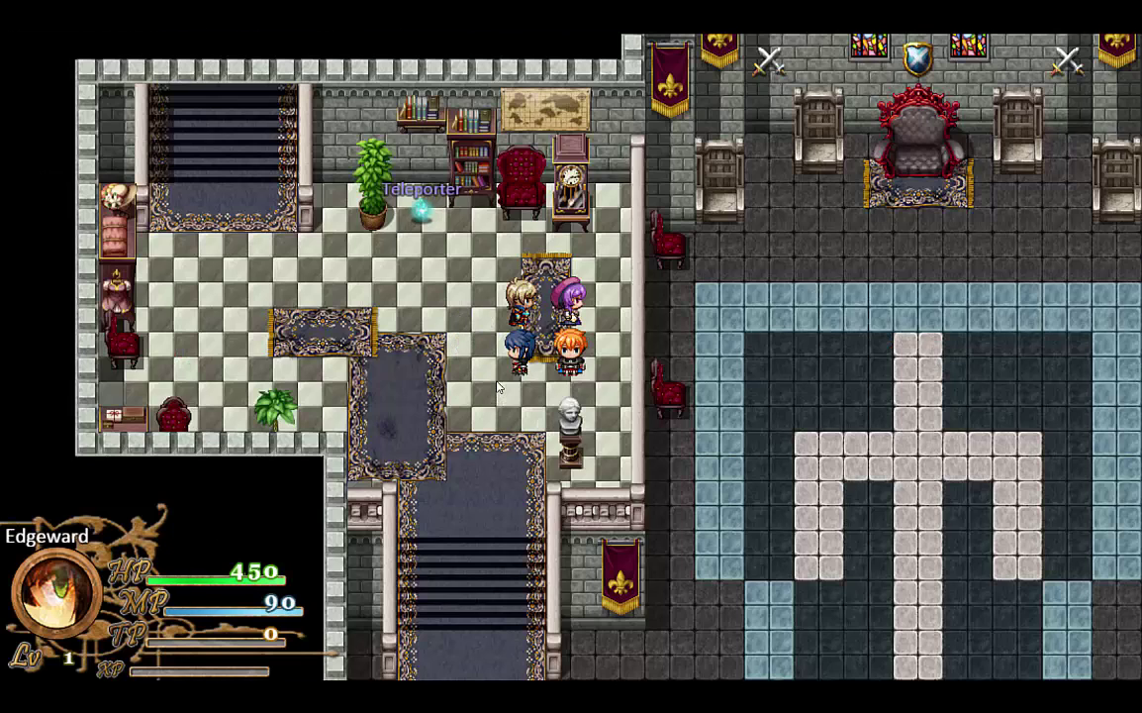
Walk the party down the western staircase, east across the Grand Hall, and back towards the stairs
key("Down")
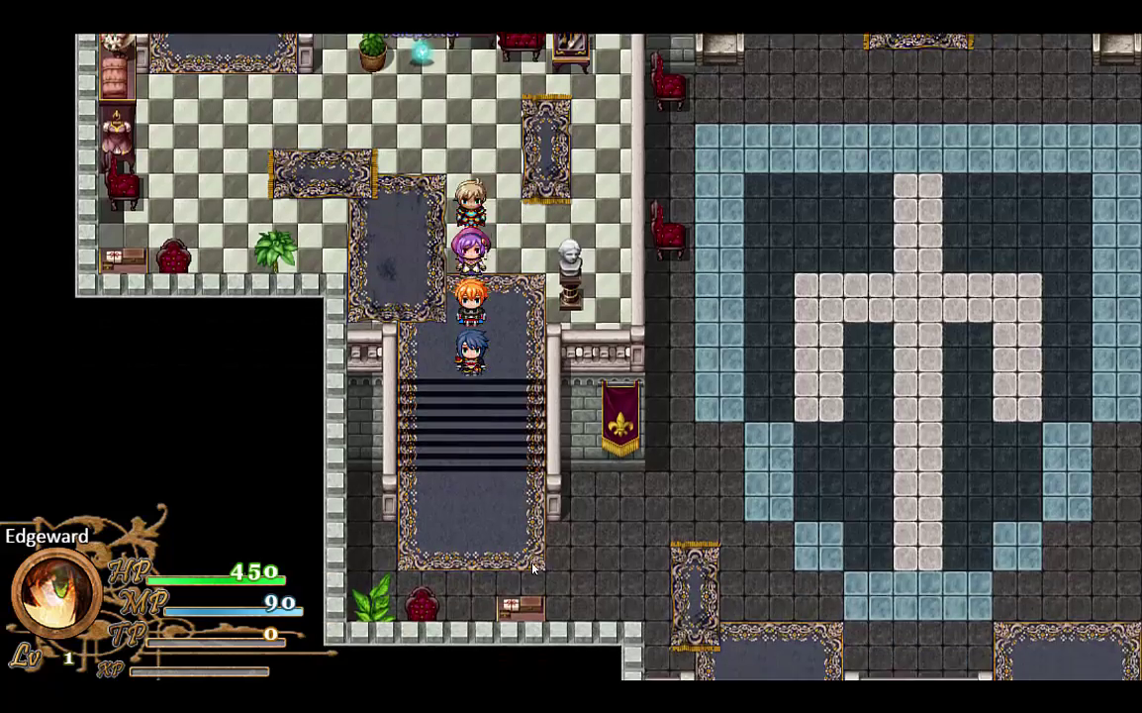
key("Right")
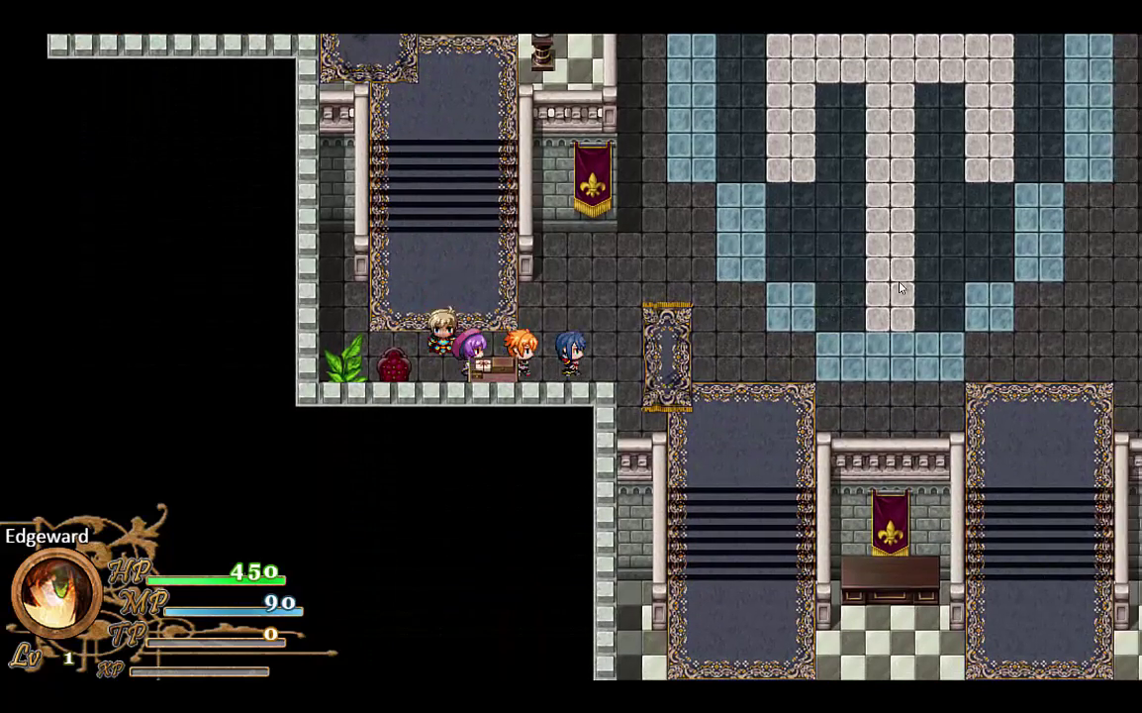
key("Right")
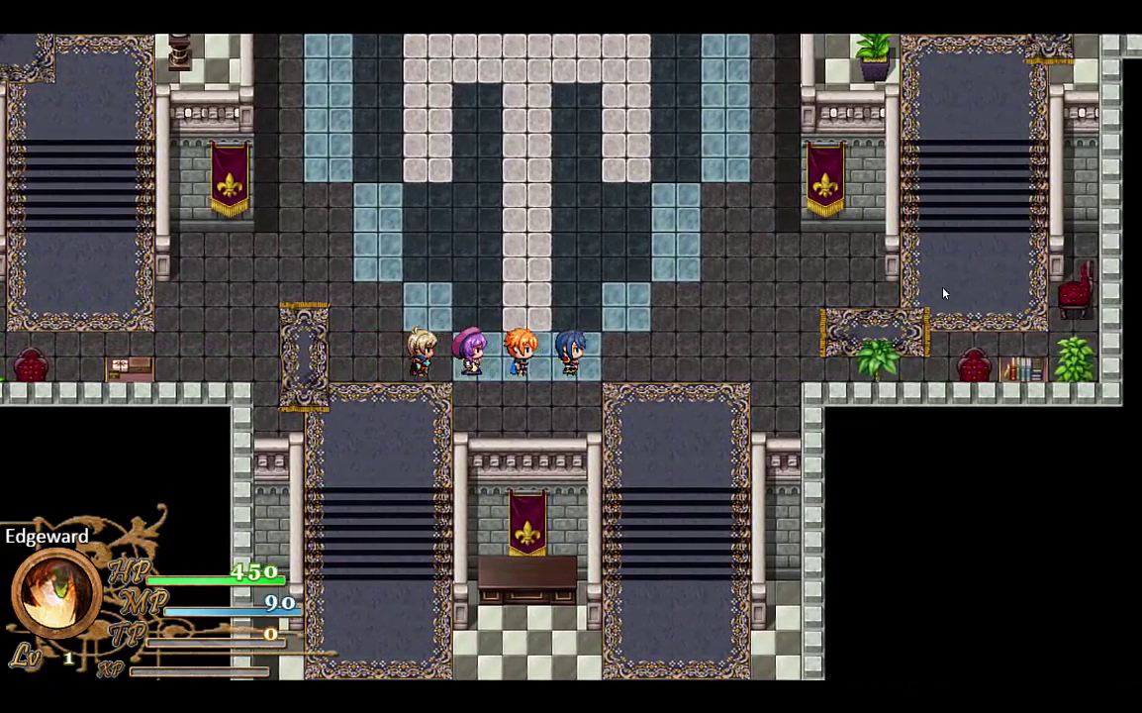
key("Left")
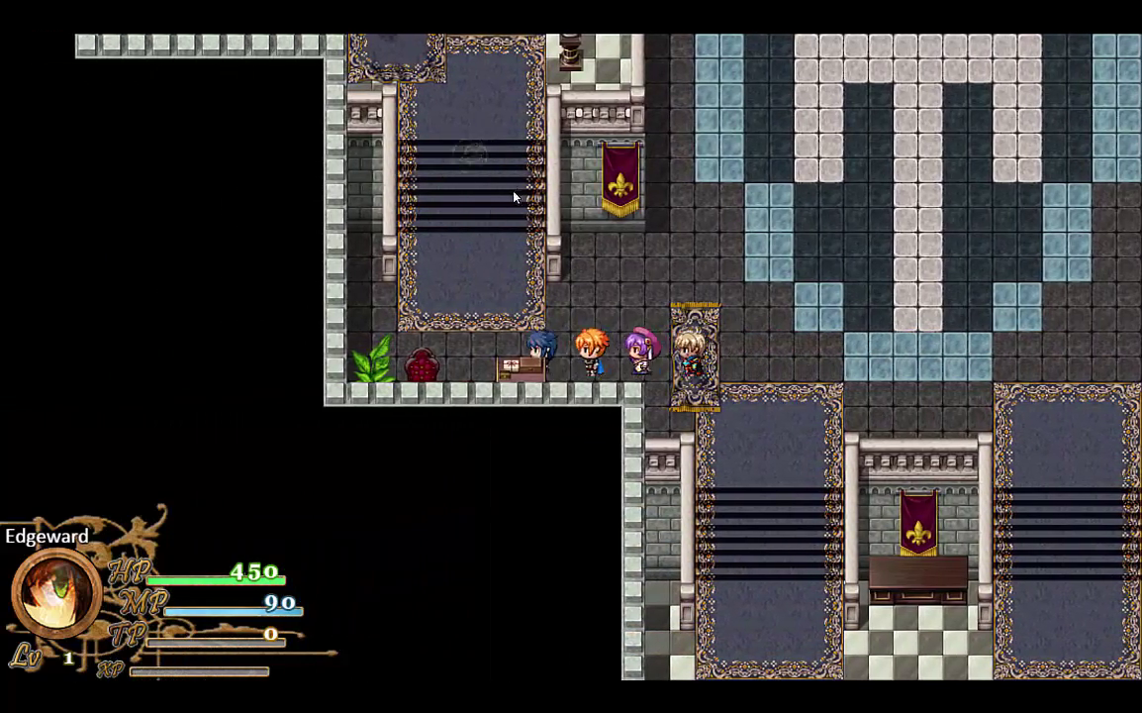
Replace Cajse with Rellik in the third party slot and return to the map
key("Escape")
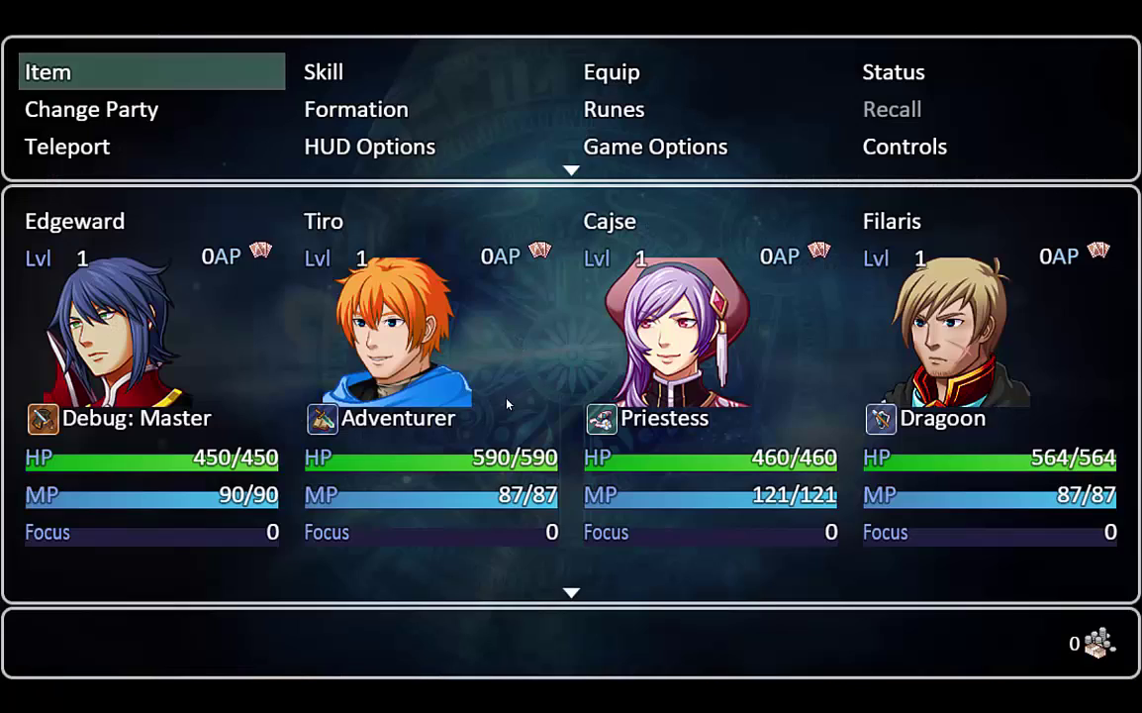
left_click(96, 107)
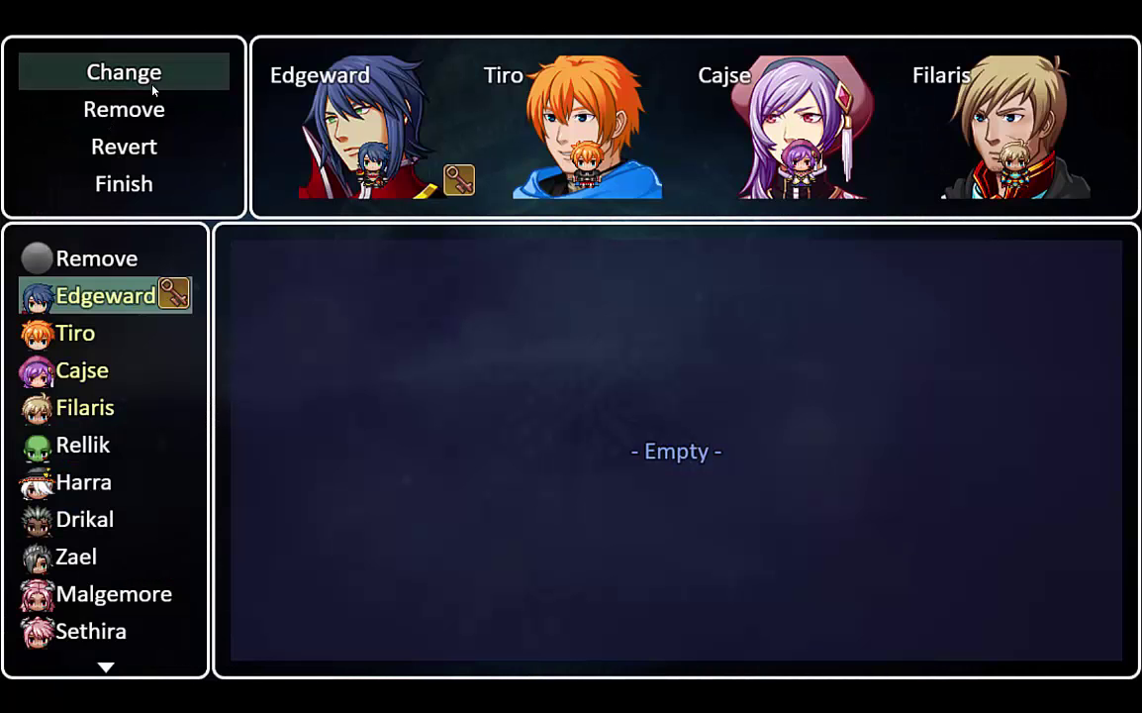
key("Return")
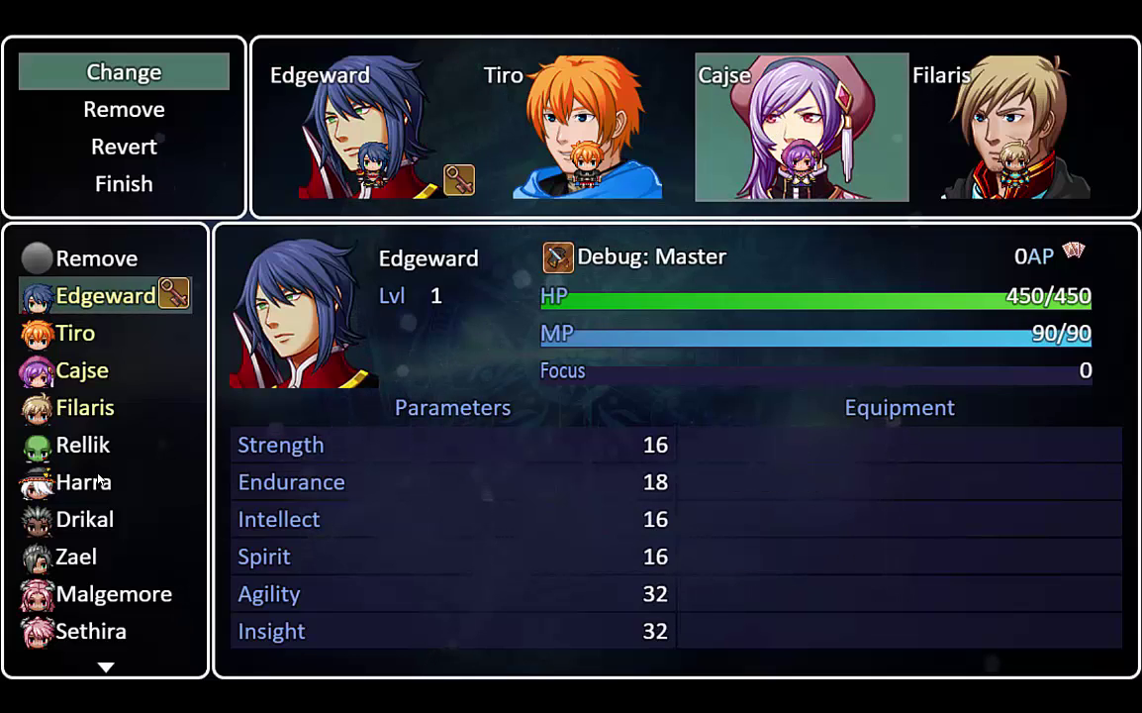
left_click(79, 445)
key("Escape")
key("Escape")
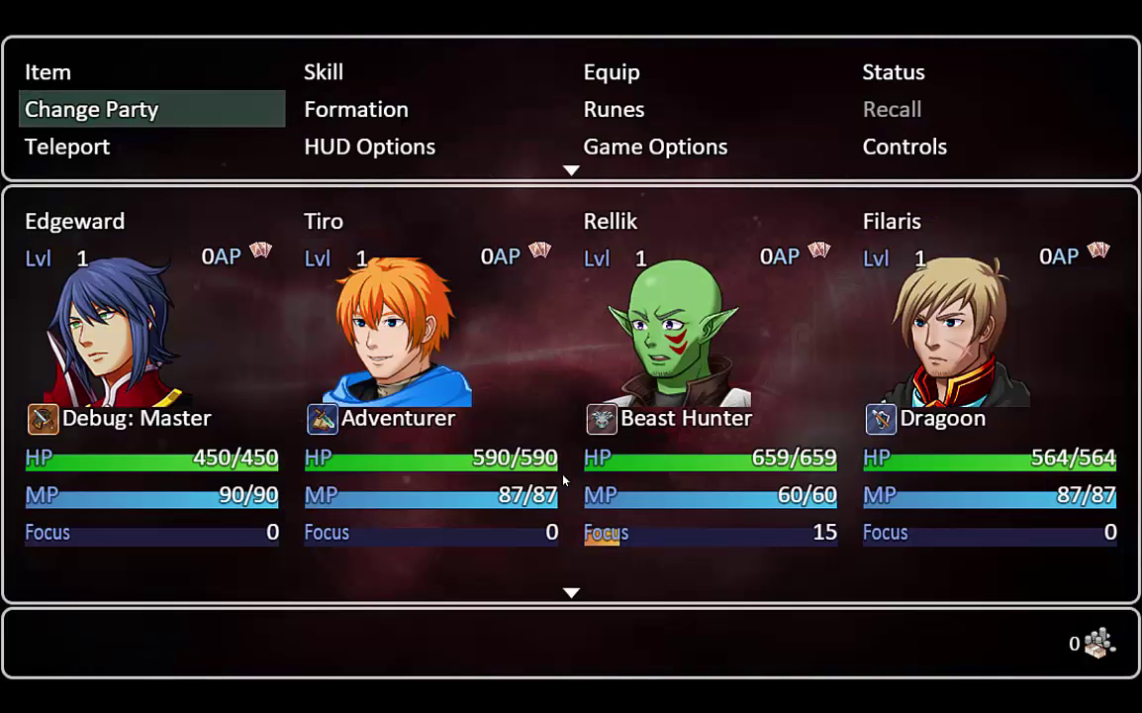
key("Escape")
Walk the party out of the Grand Hall into the Bastion courtyard
left_click(760, 550)
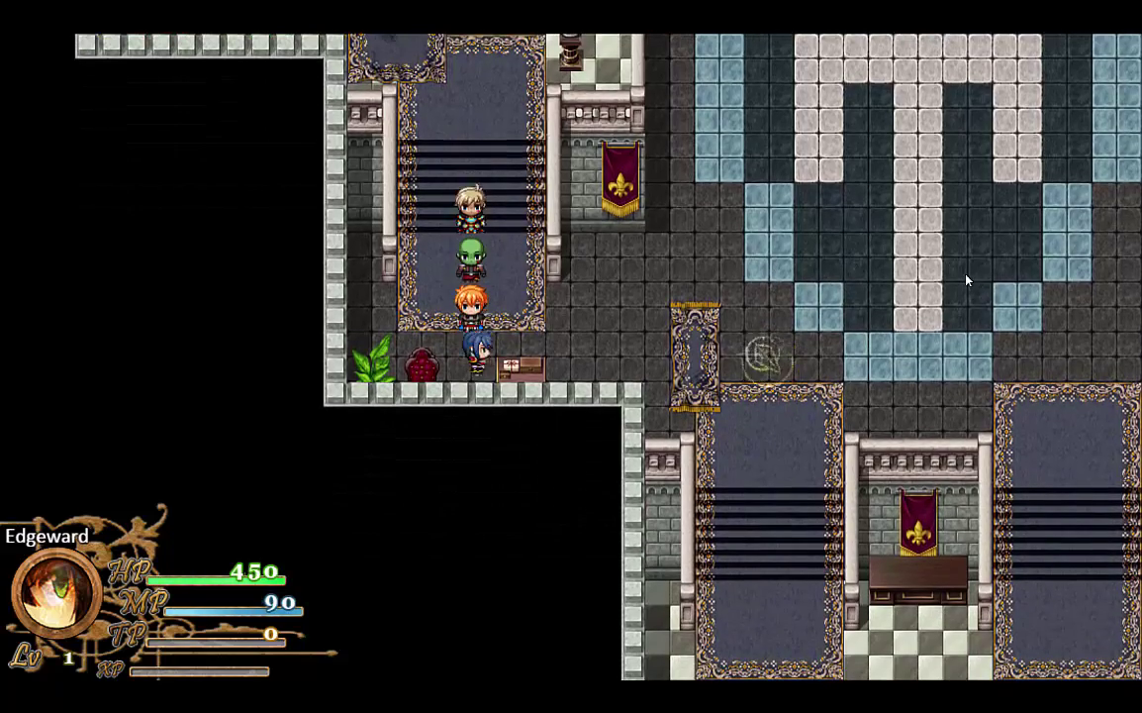
left_click(978, 280)
left_click_drag(978, 280, 955, 277)
left_click_drag(619, 495, 621, 500)
left_click(470, 552)
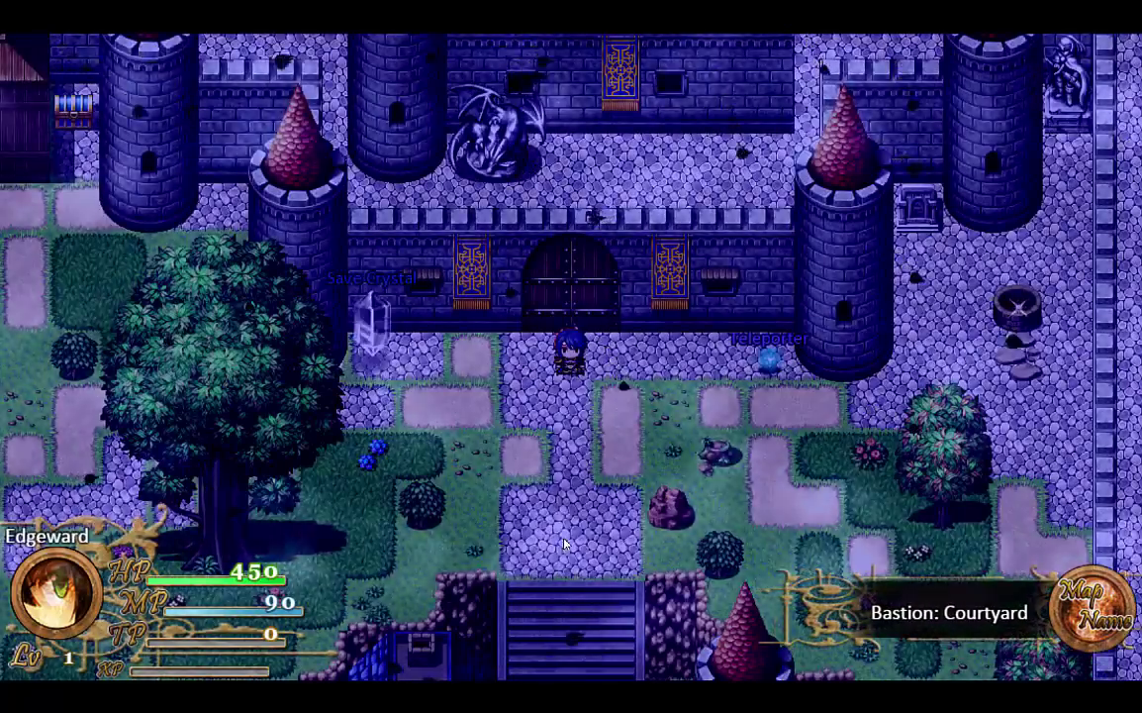
Lead the party south through the courtyard to Drikal's tree stump, checking the current party on the way
left_click(543, 574)
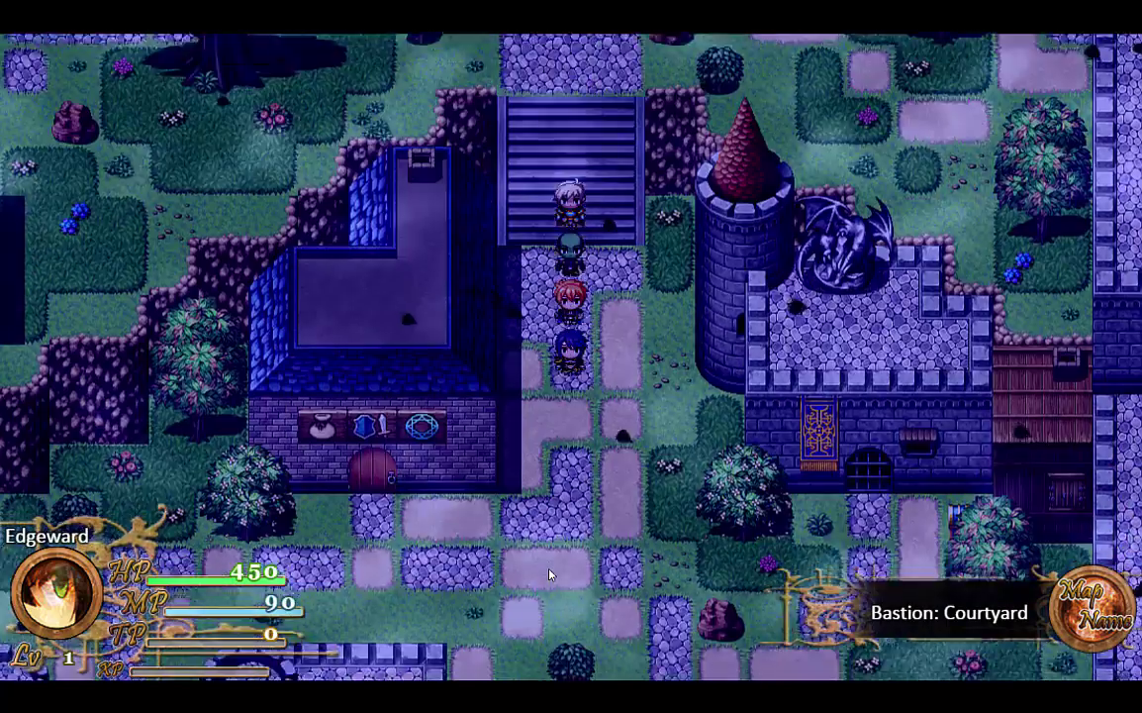
left_click(594, 544)
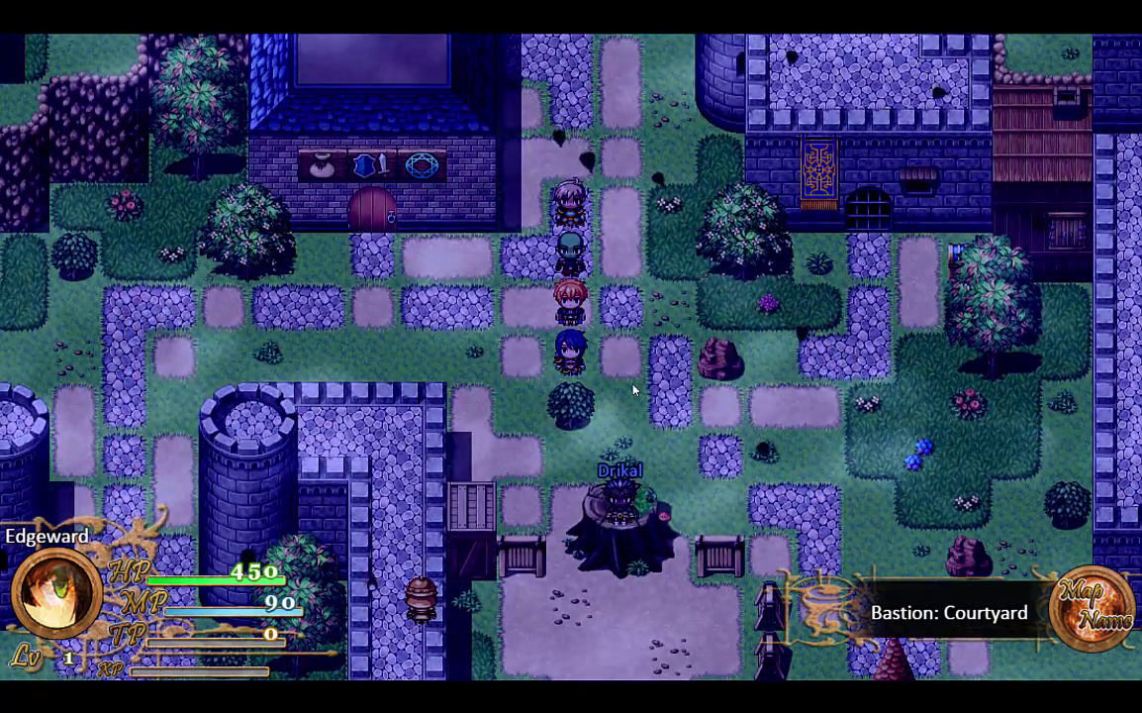
right_click(570, 345)
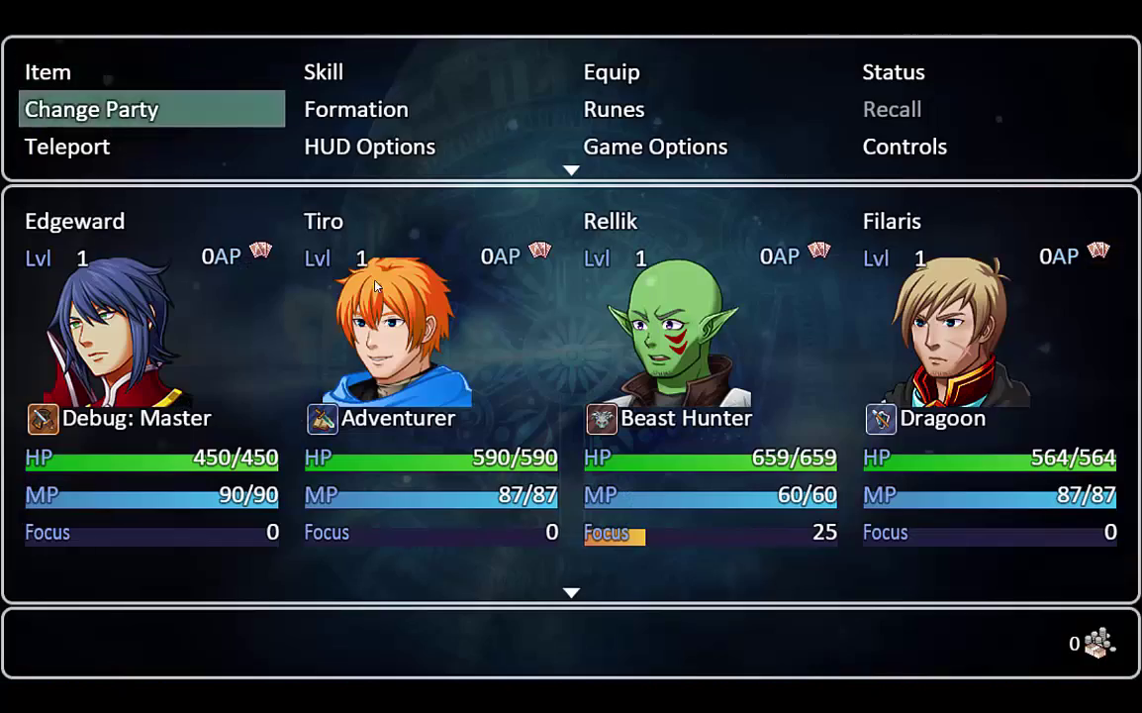
right_click(375, 286)
left_click(503, 403)
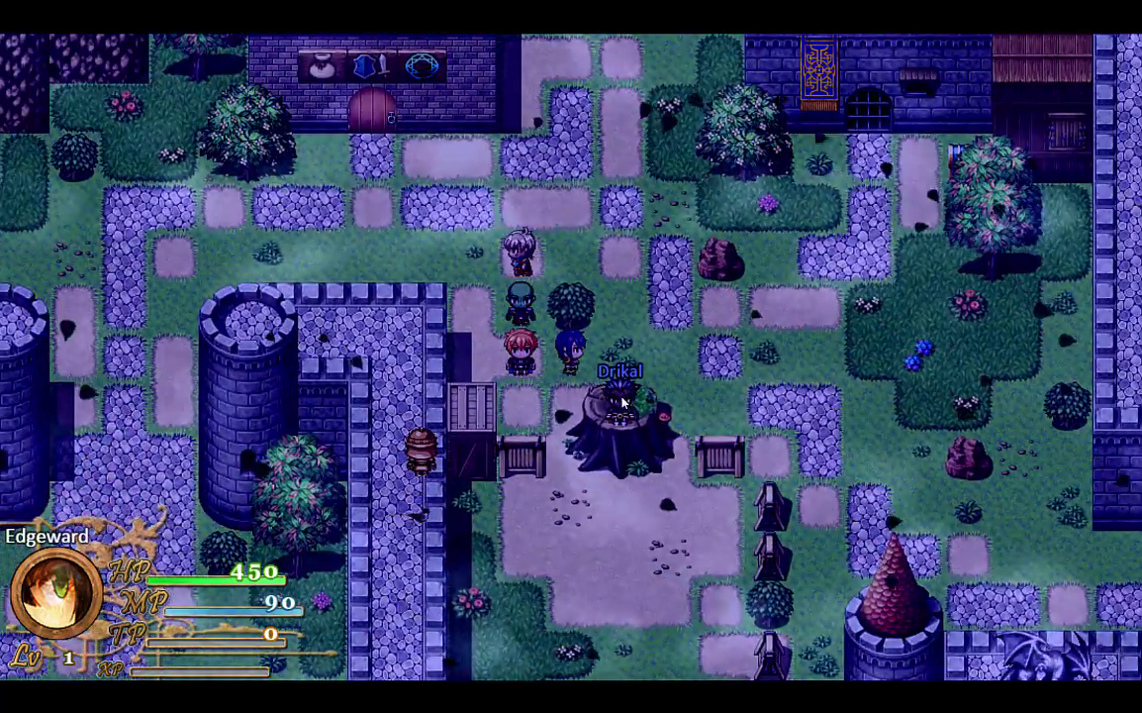
Talk to Drikal on the tree stump, read his dialogue to the end, and walk around the area beside him
left_click(571, 406)
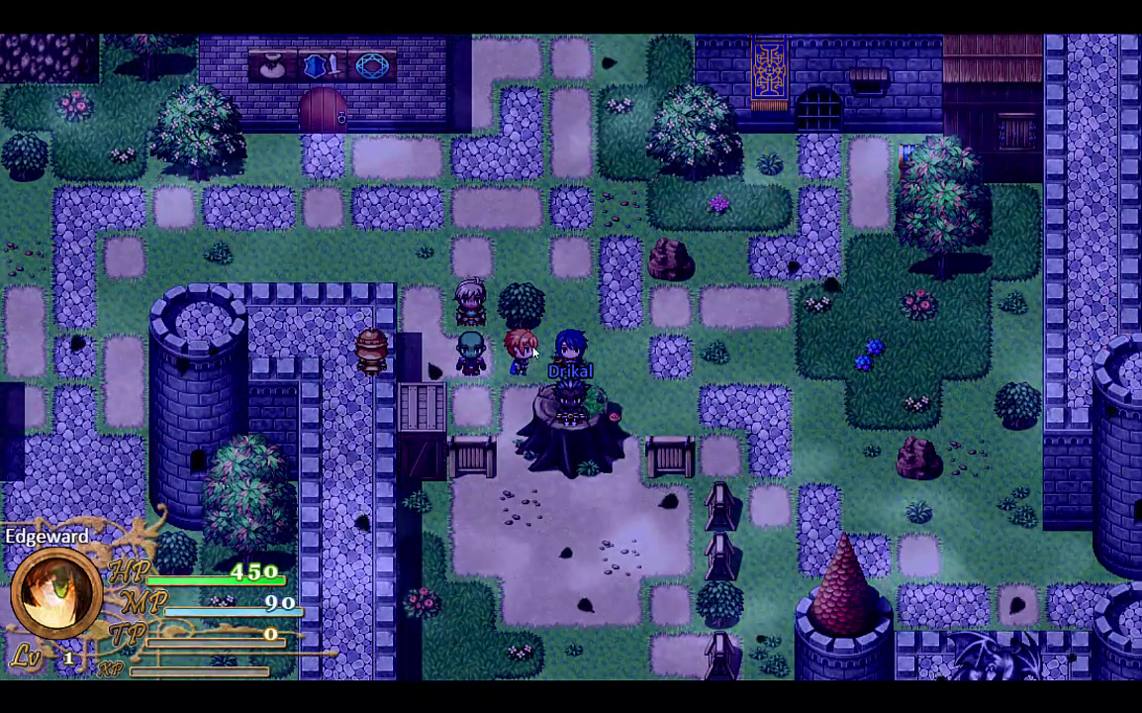
left_click(575, 421)
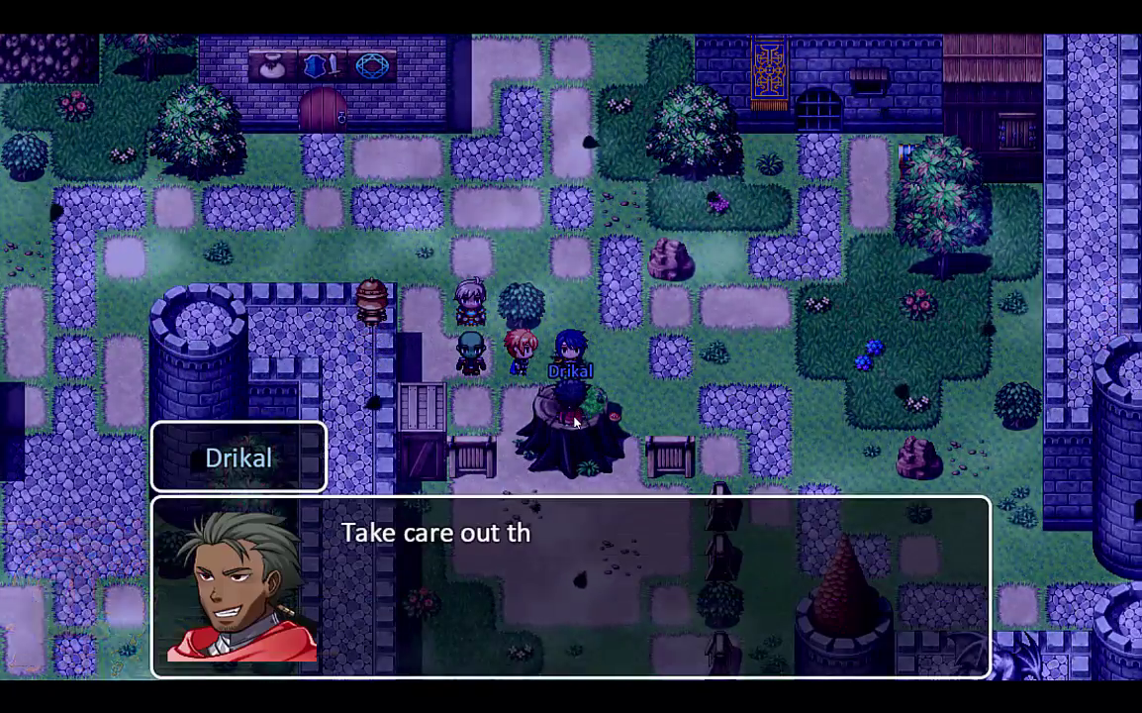
left_click(580, 434)
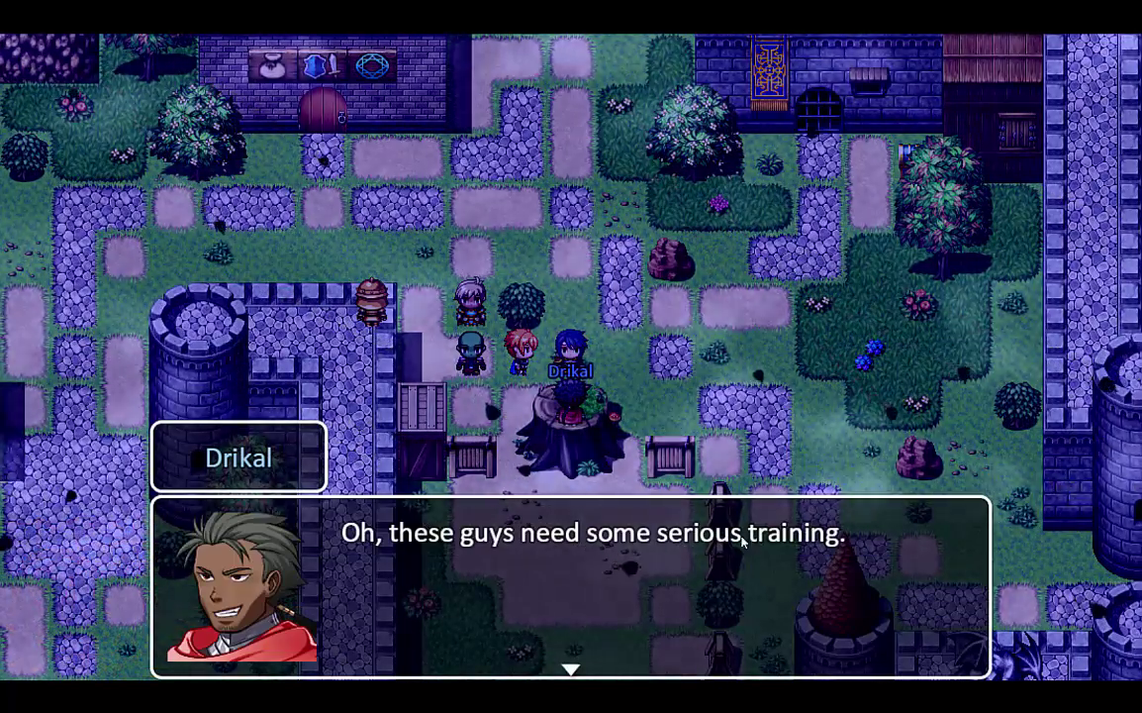
left_click(586, 427)
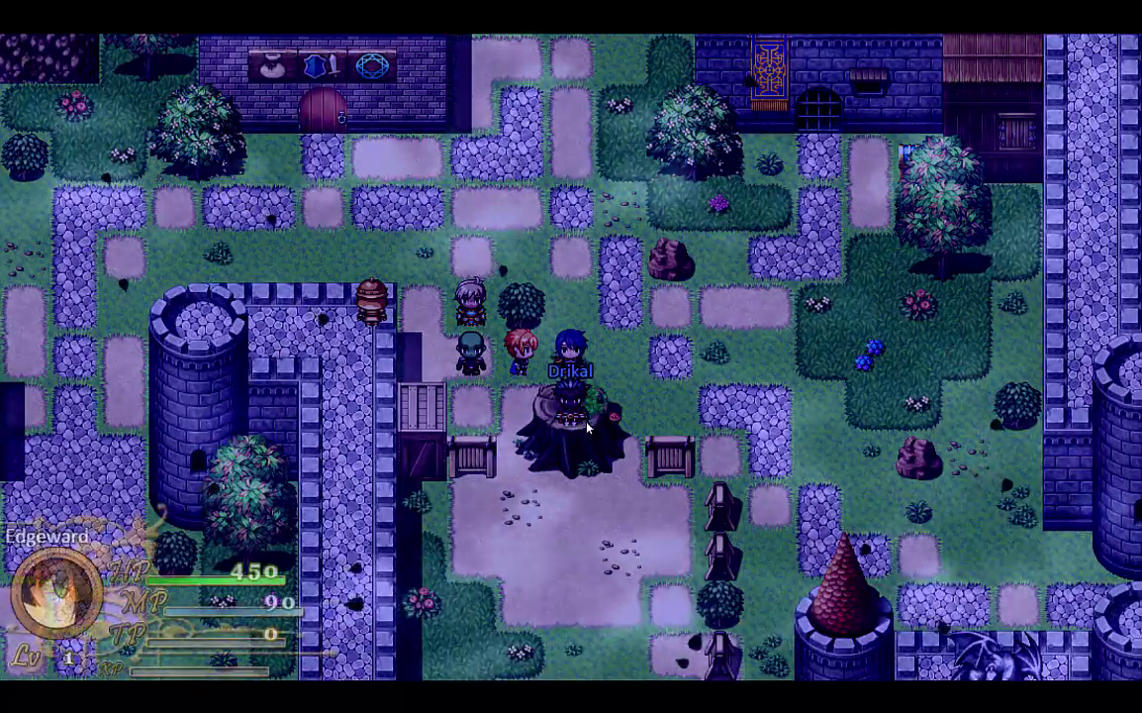
left_click(681, 422)
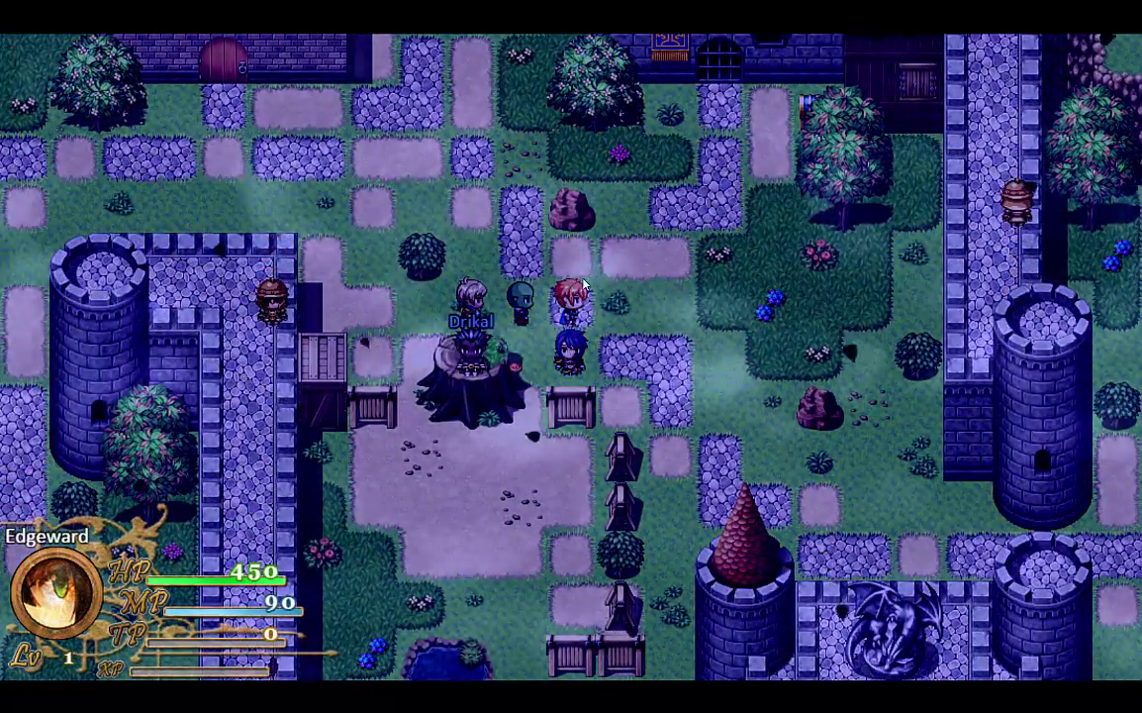
left_click(421, 205)
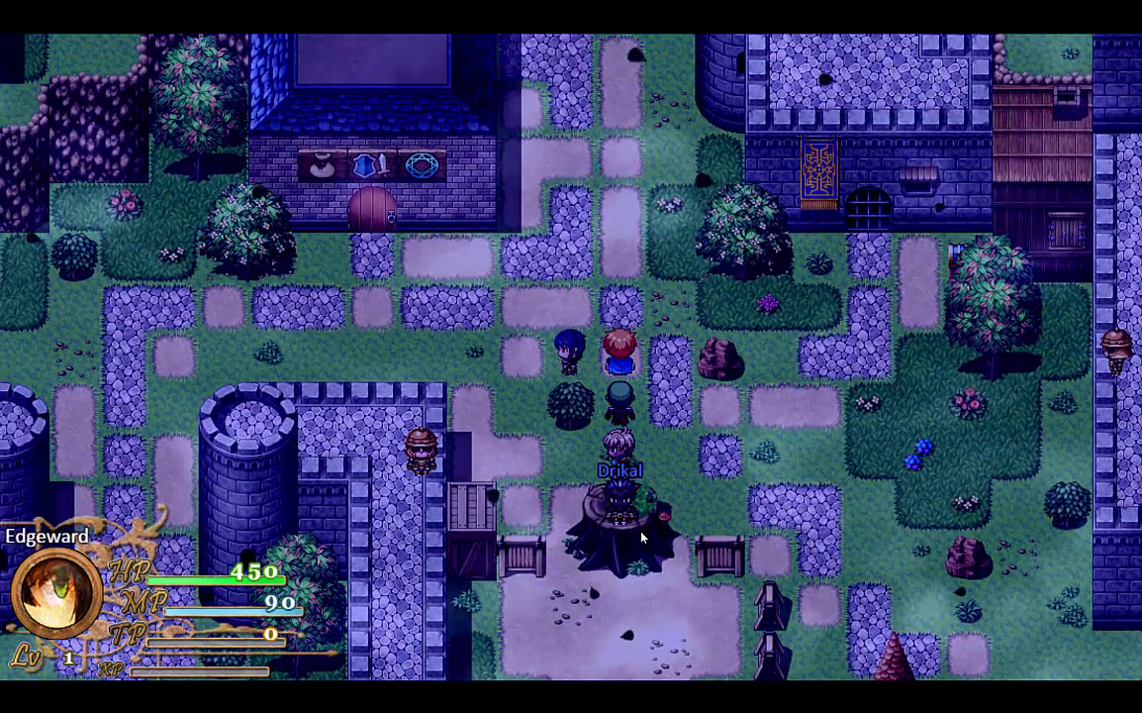
Replace Rellik with Drikal in the third party slot and return to the map
right_click(683, 487)
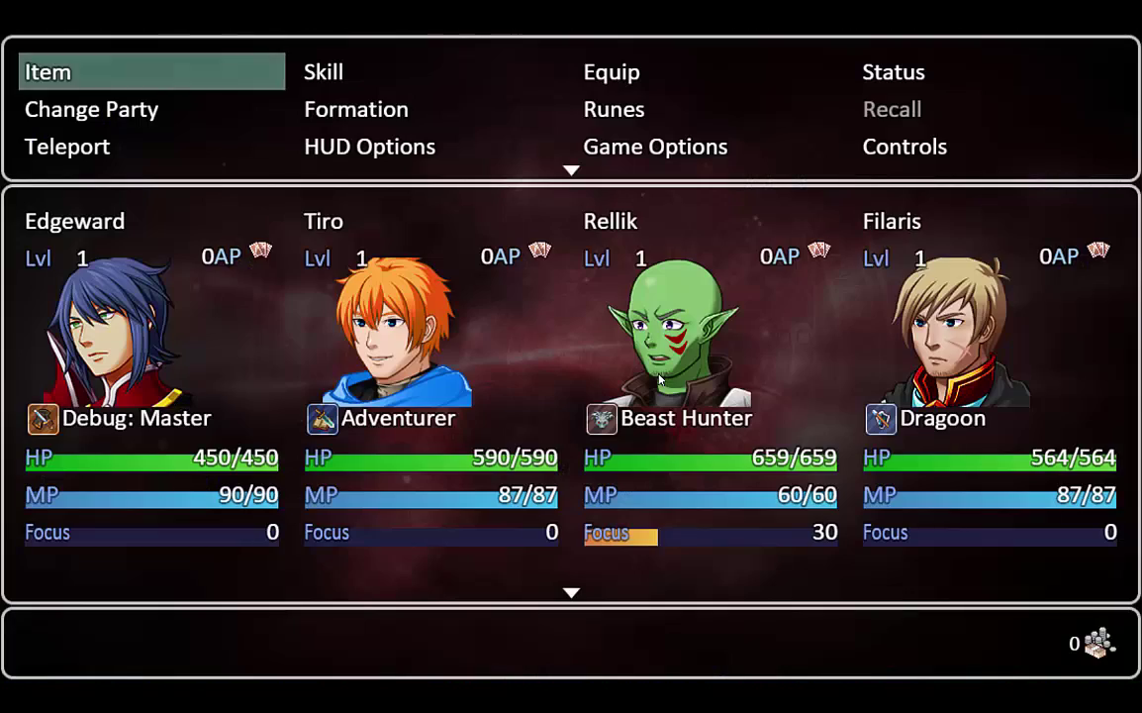
left_click(109, 110)
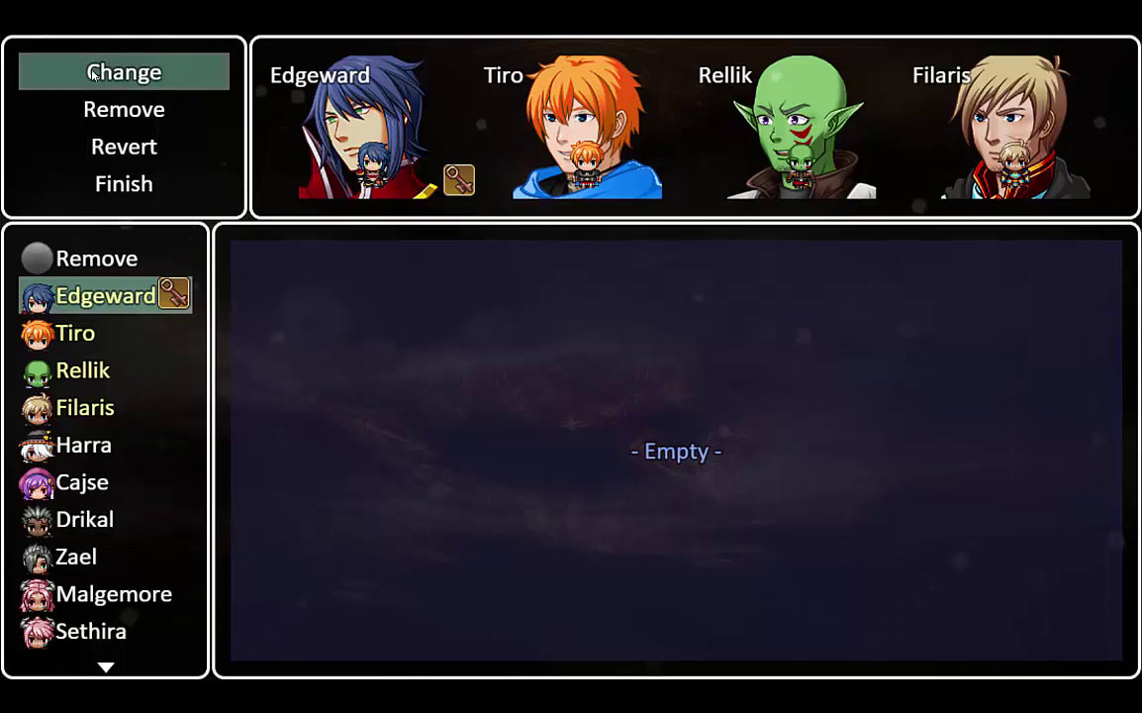
key("Return")
left_click(792, 129)
left_click(84, 519)
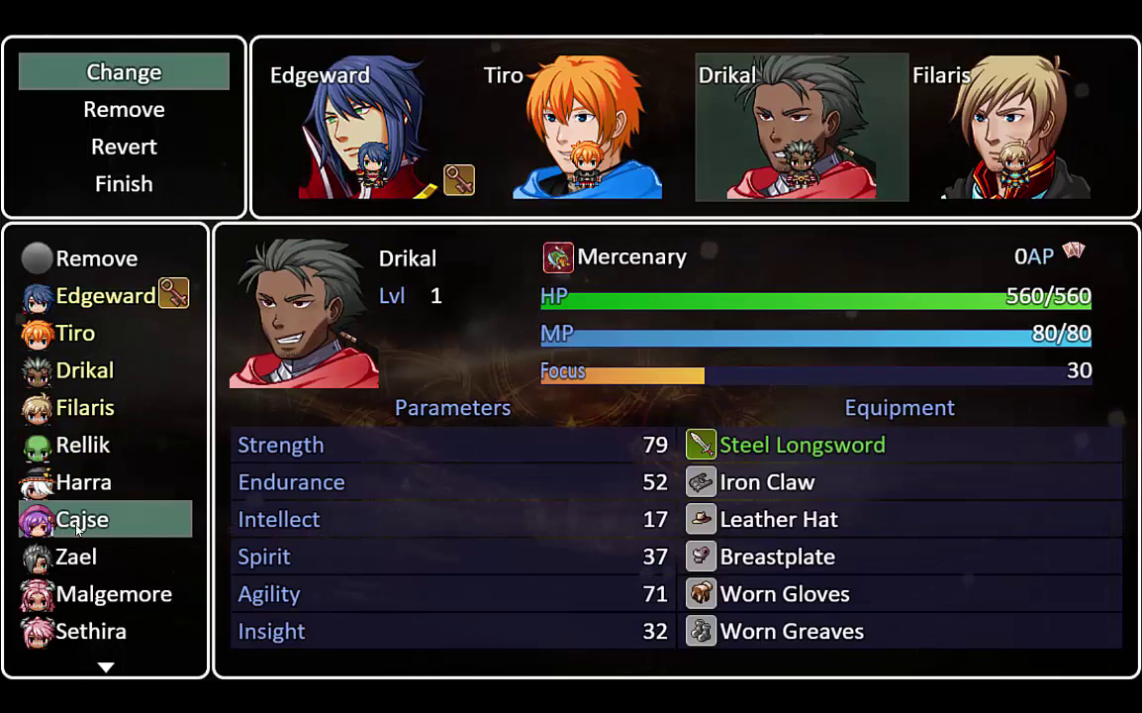
key("Escape")
key("Escape")
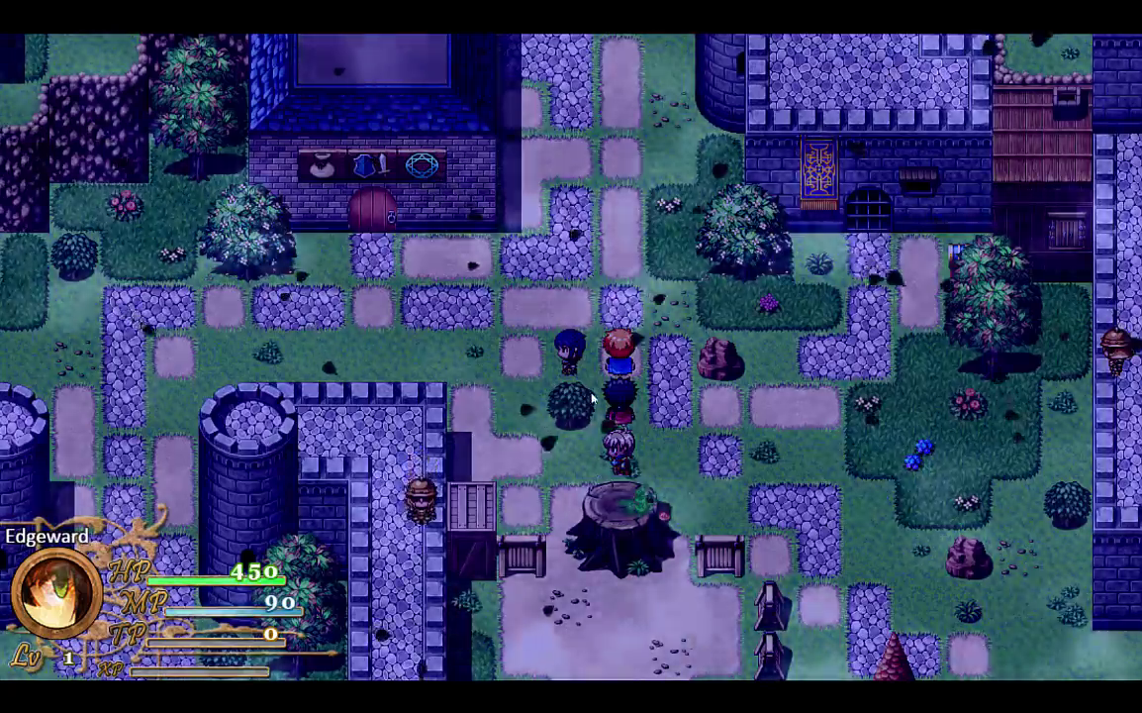
Lead the party from the tree stump across the courtyard into the Emporium and walk toward the item vendor's side
left_click(683, 428)
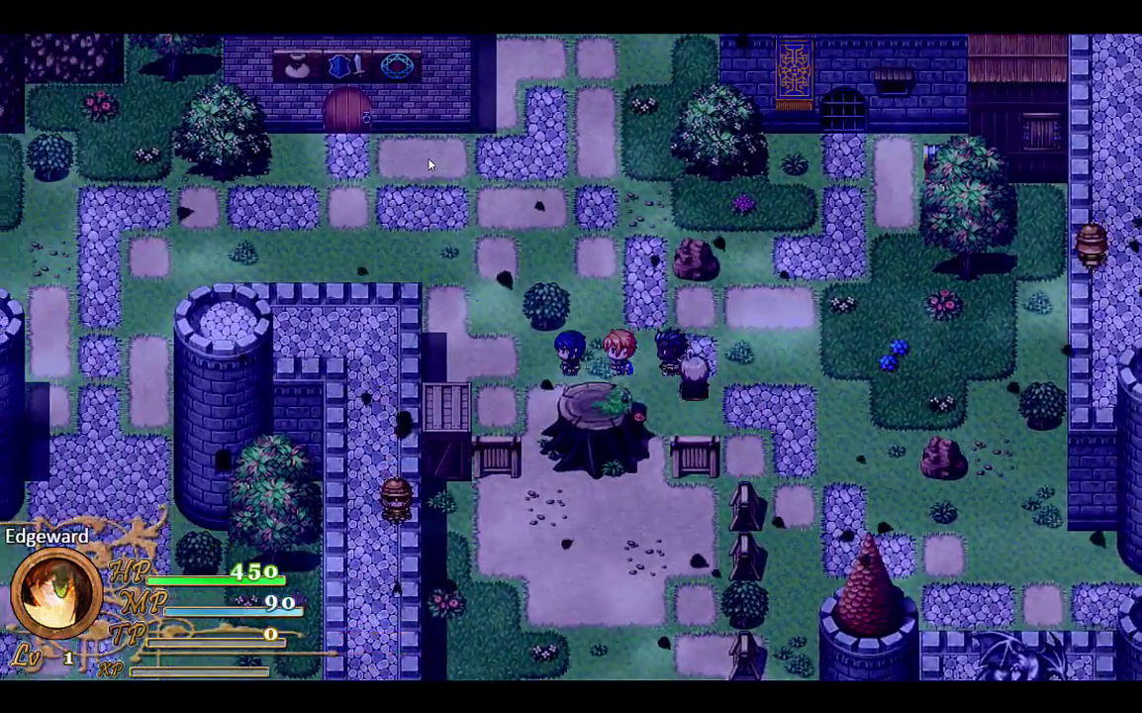
left_click(467, 188)
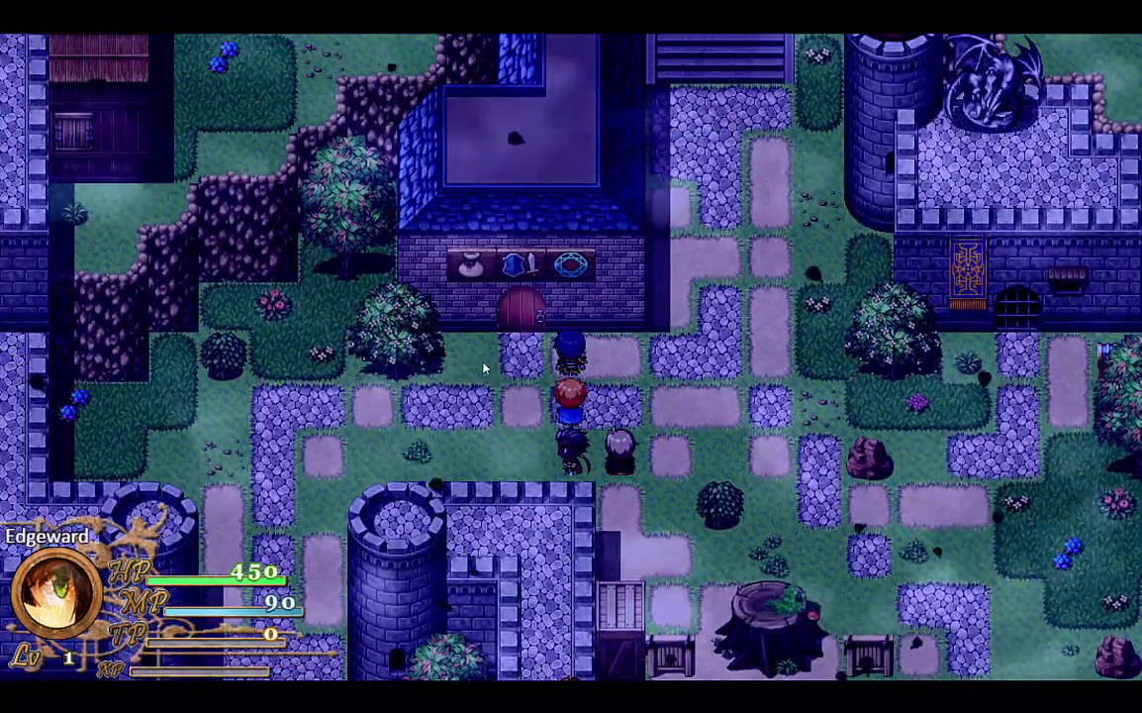
left_click(717, 351)
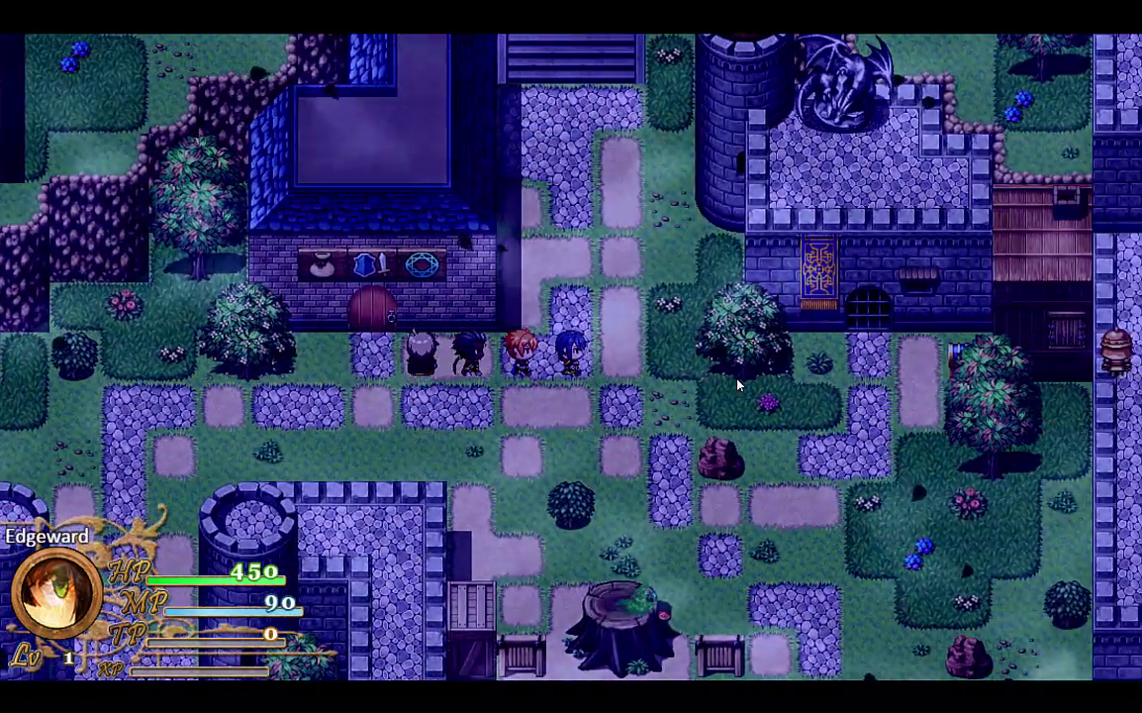
left_click(374, 309)
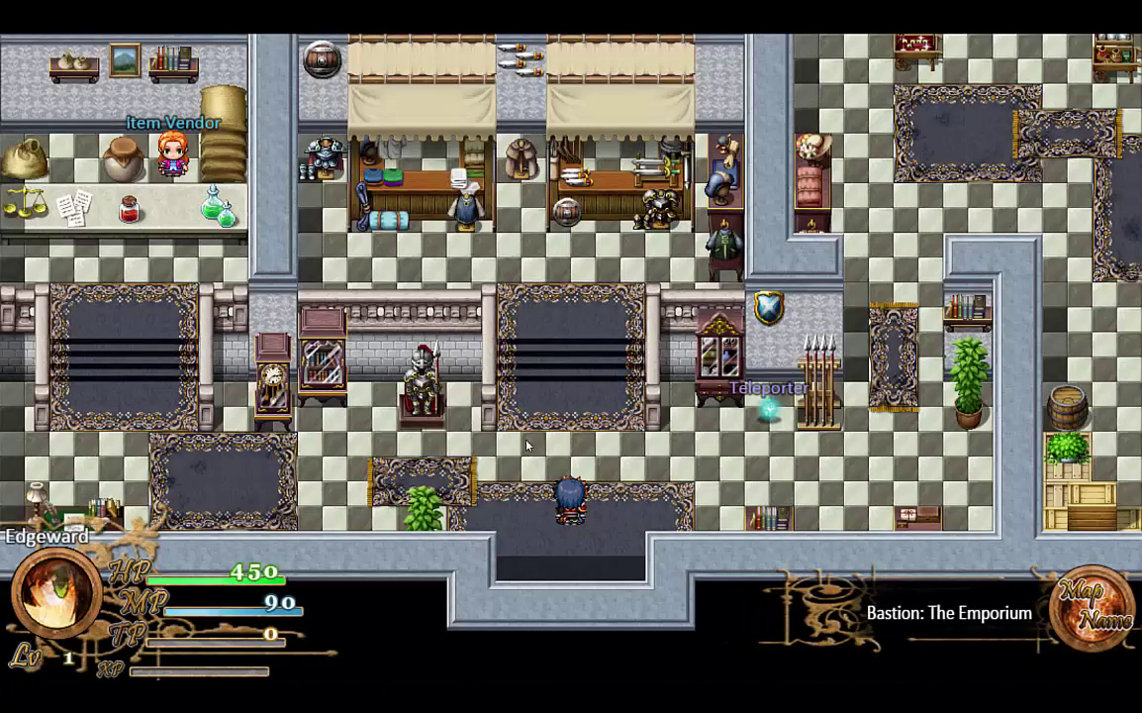
left_click(336, 510)
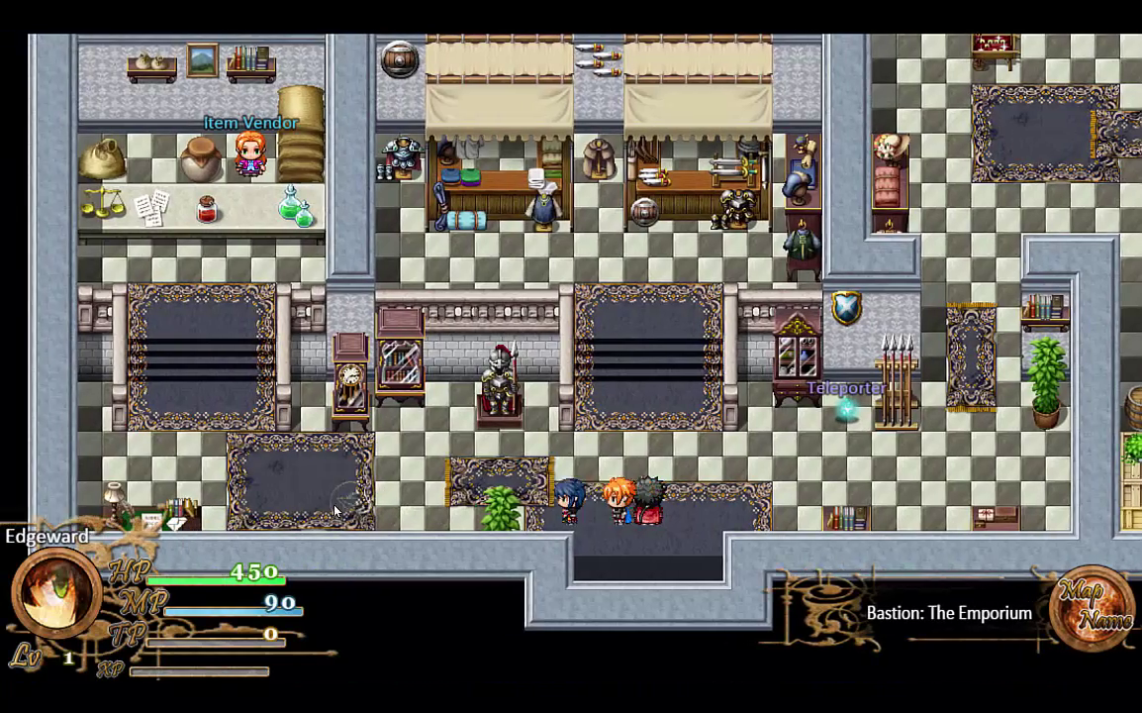
Open the debug switch group 0141-0150 containing the character switches
right_click(370, 452)
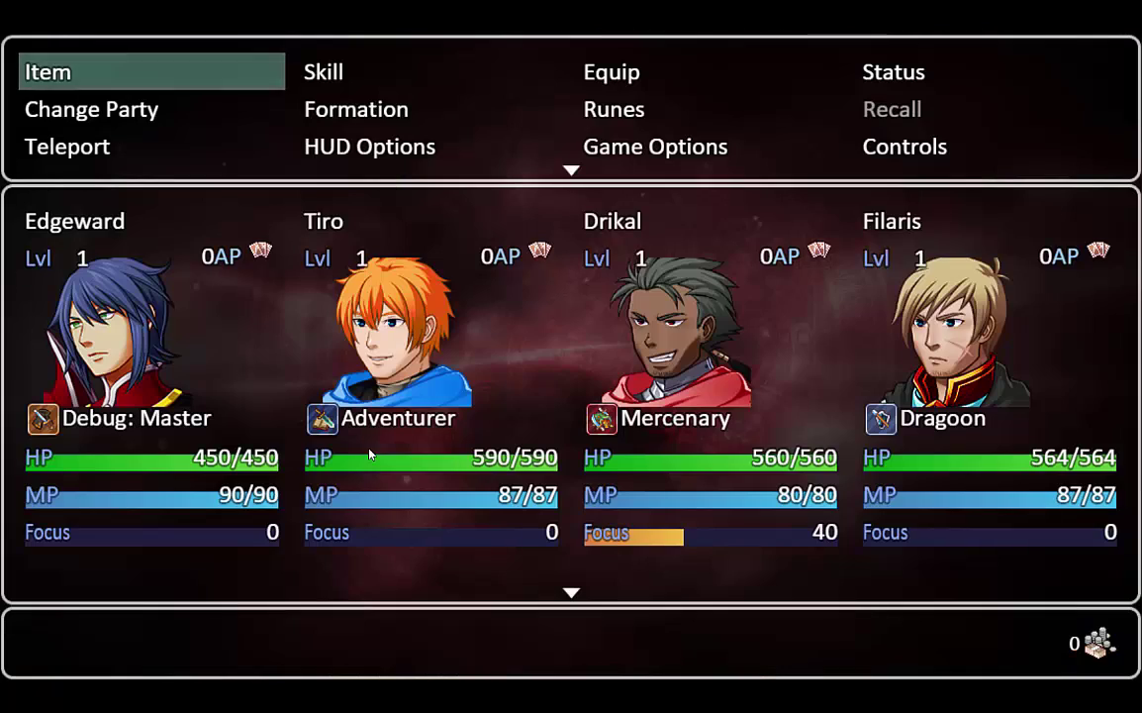
scroll(451, 133, "down", 1)
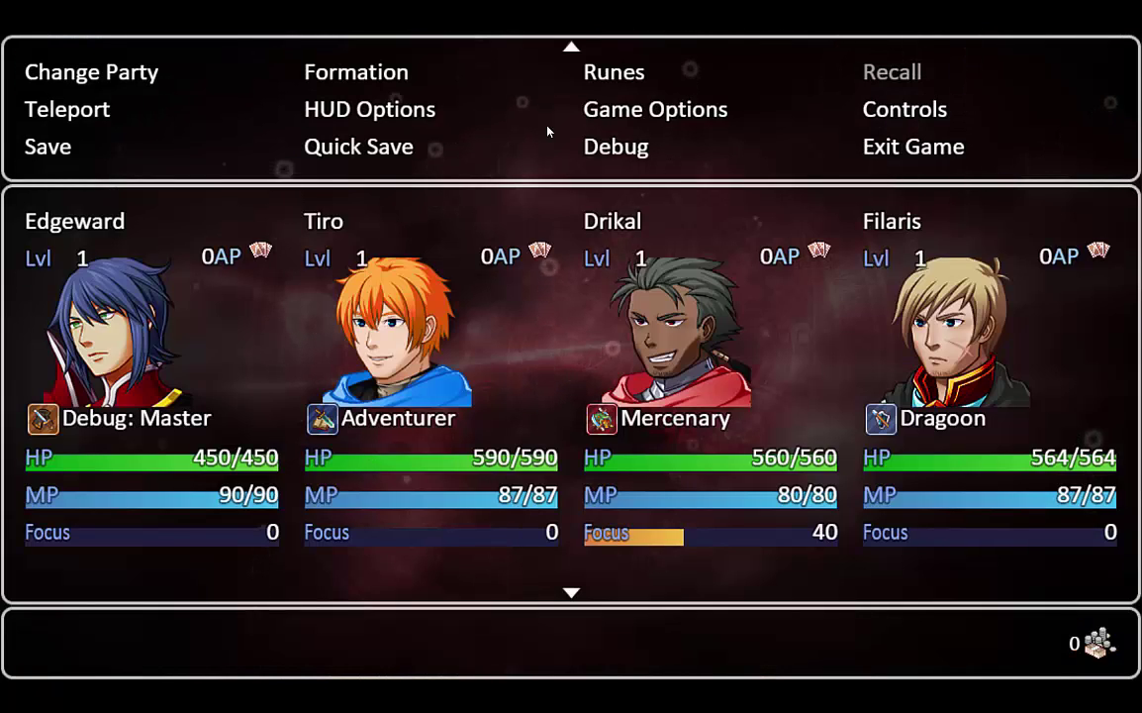
left_click(644, 146)
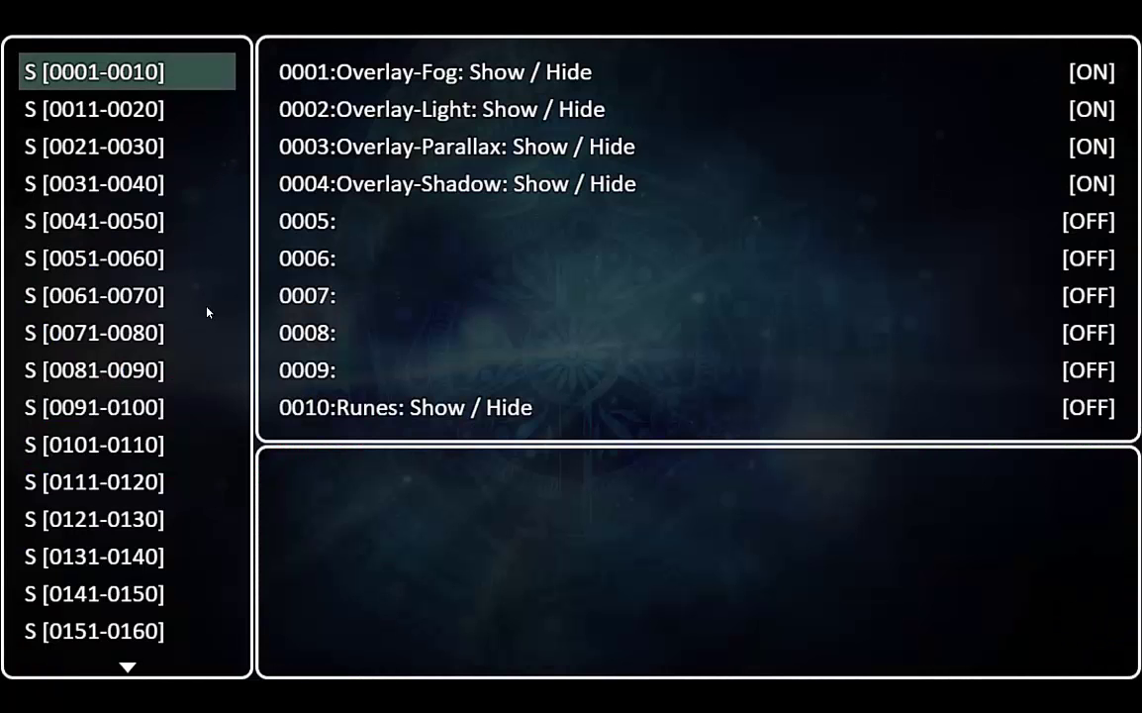
left_click(96, 594)
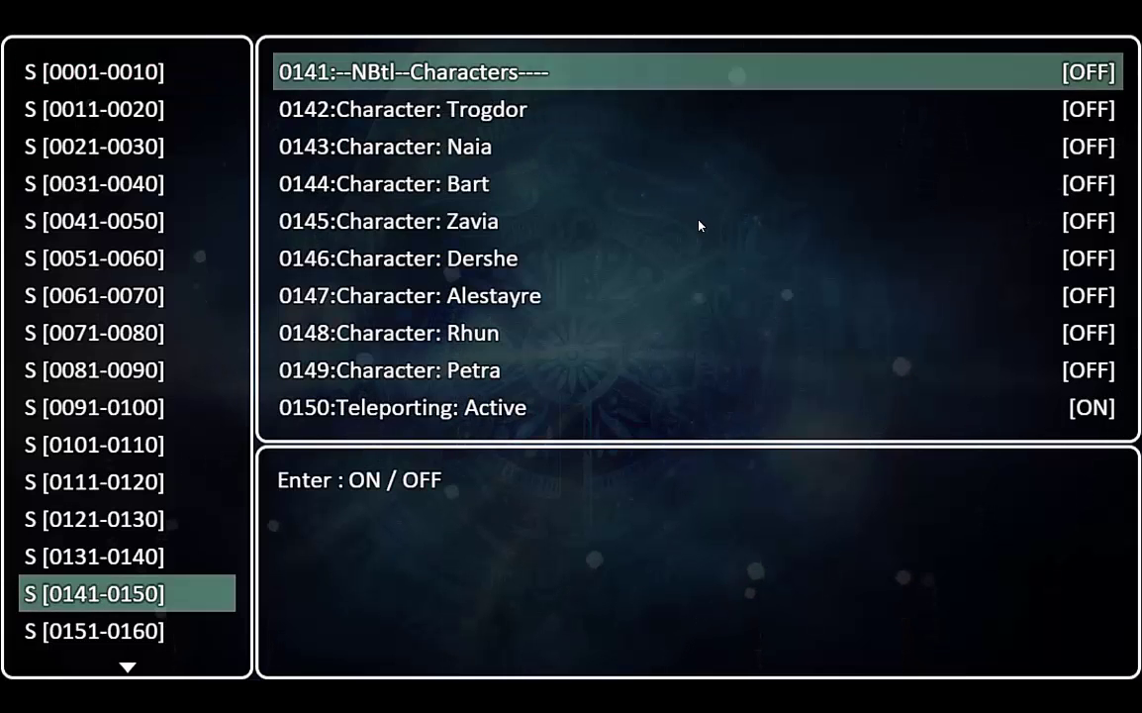
Turn on character switches 0142 to 0149, from Trogdor through Petra, and return to the Emporium map
key("Down")
key("Return")
key("Down")
key("Return")
key("Down")
key("Return")
key("Down")
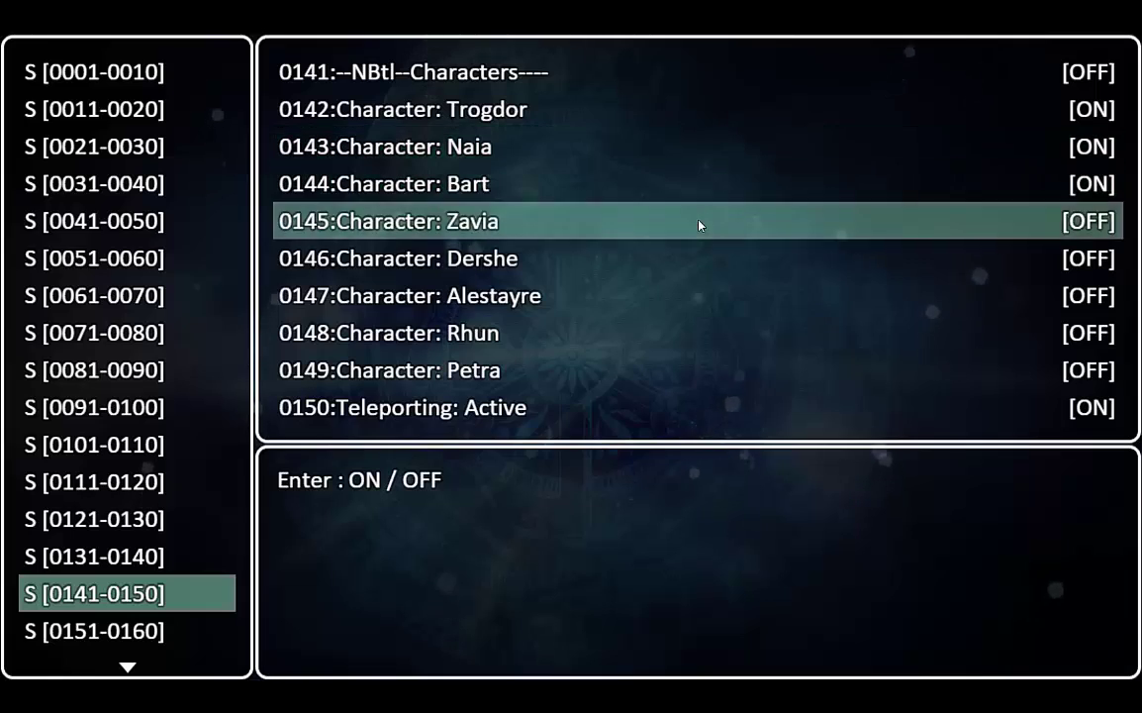
key("Return")
key("Down")
key("Return")
key("Down")
key("Return")
key("Down")
key("Return")
key("Down")
key("Return")
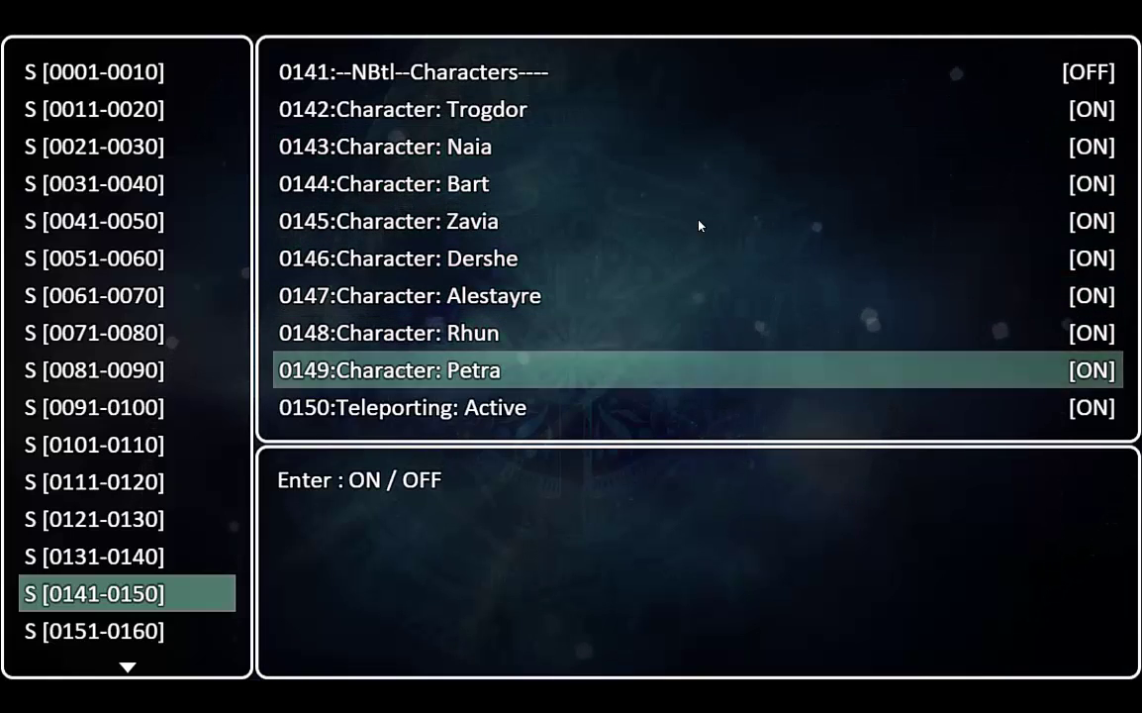
key("Escape")
key("Escape")
key("Escape")
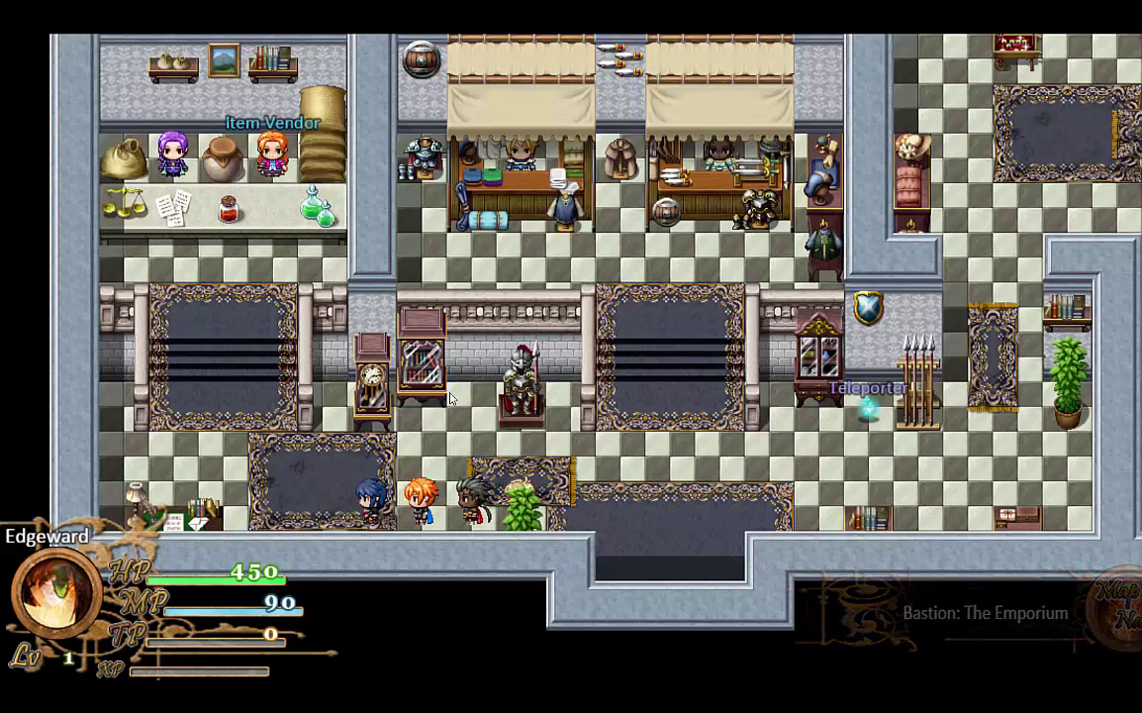
key("Escape")
key("Escape")
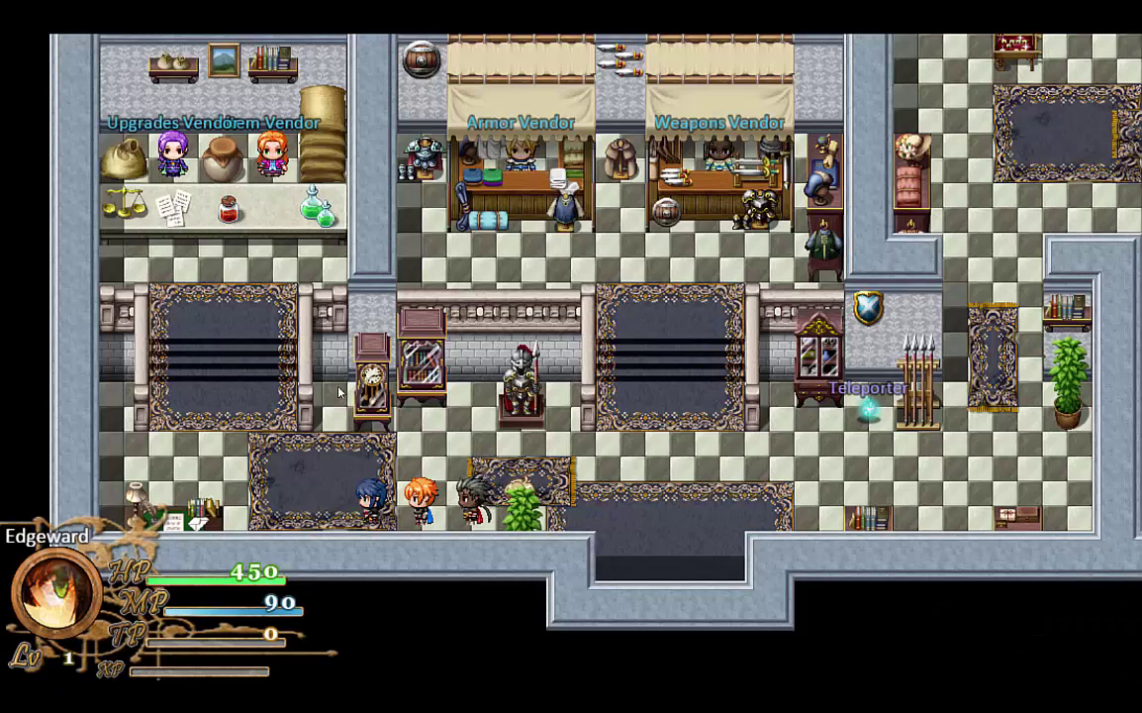
Walk the party through the Emporium past the item, armor and weapons vendors up to the rune vendors
left_click(235, 377)
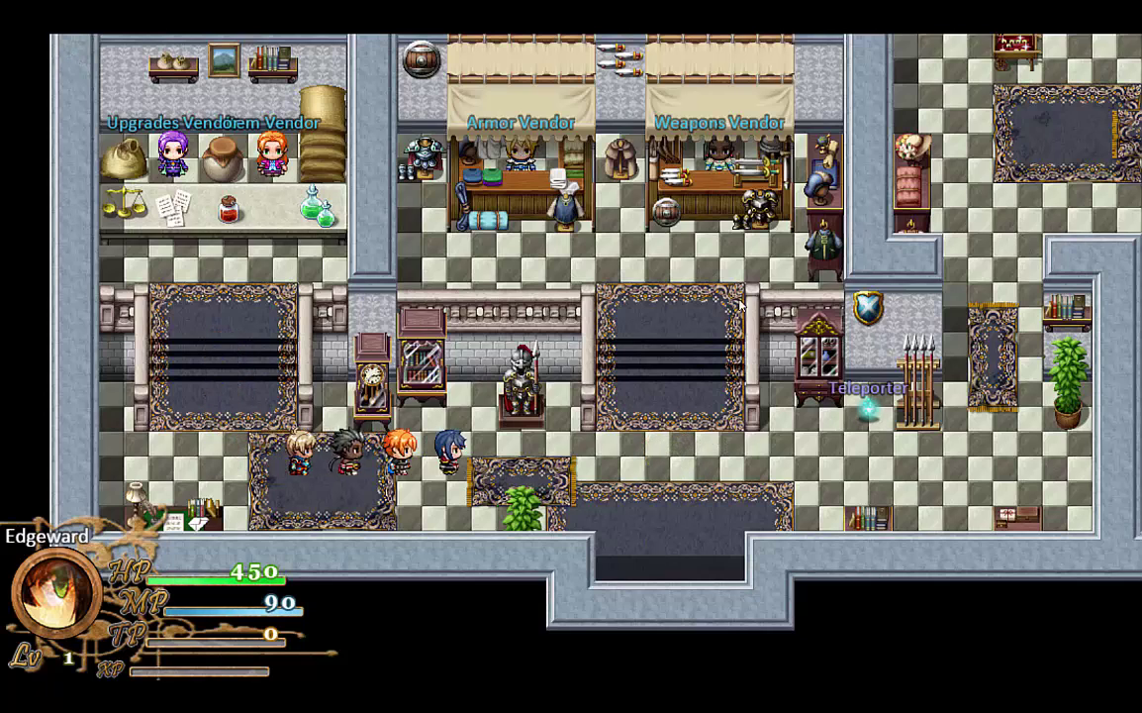
key("Right")
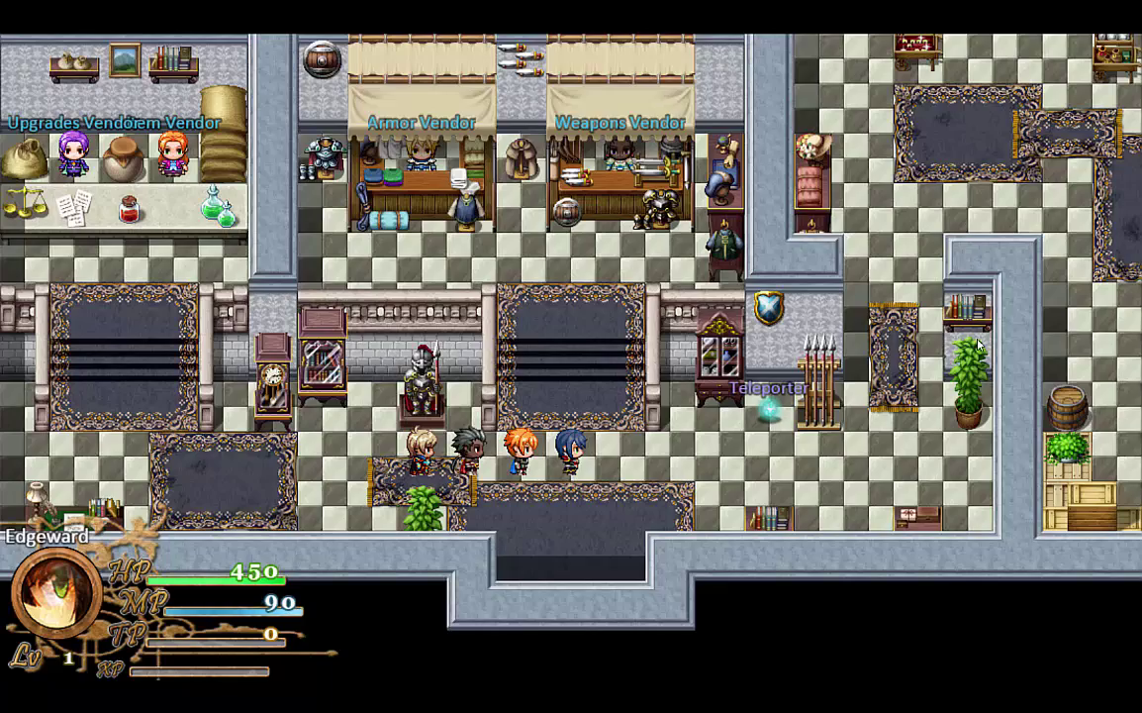
key("Right")
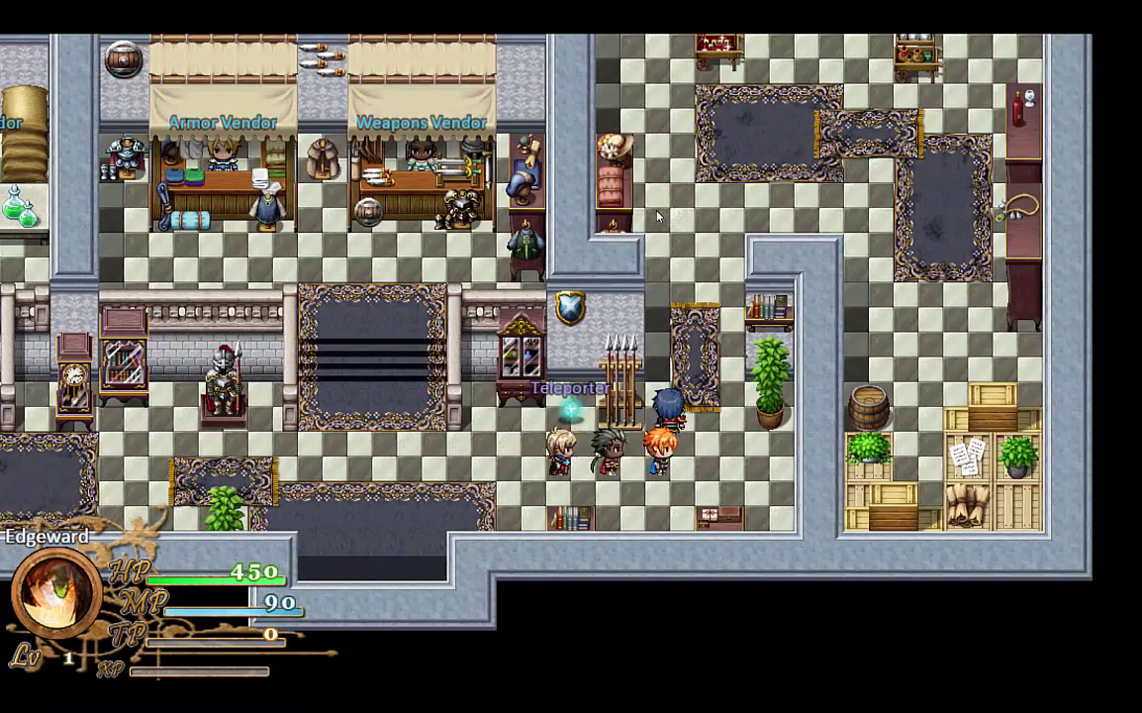
left_click(657, 216)
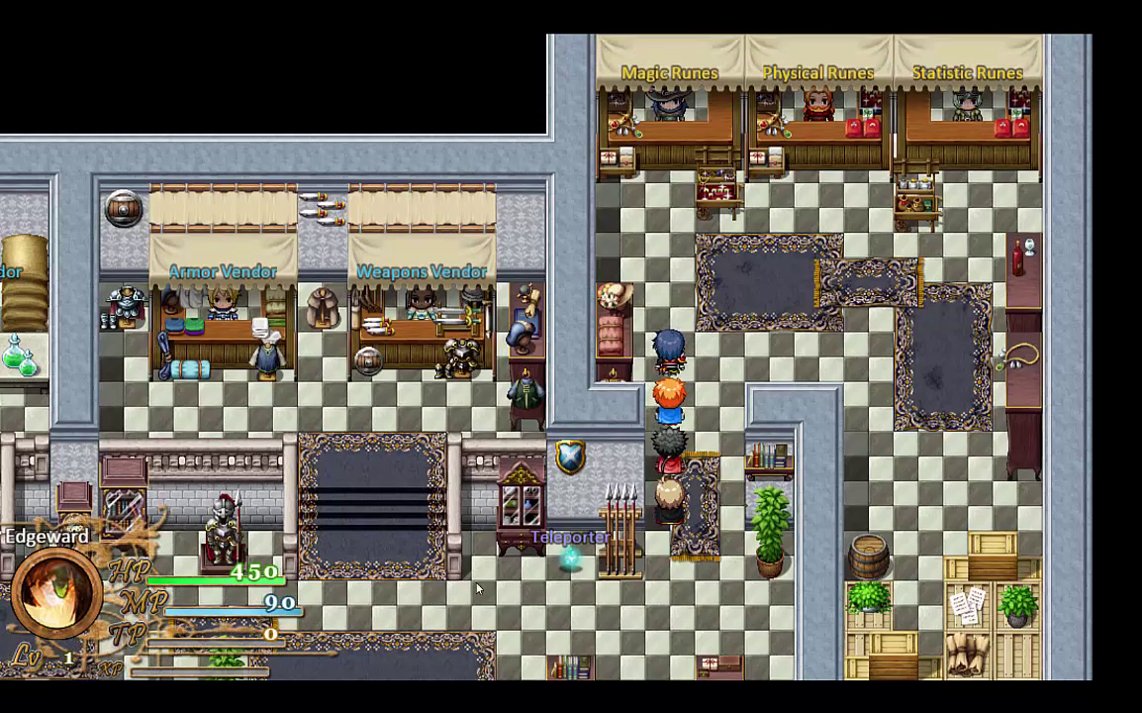
Leave the Emporium and lead the party across the courtyard into the Tower of Records
left_click(421, 596)
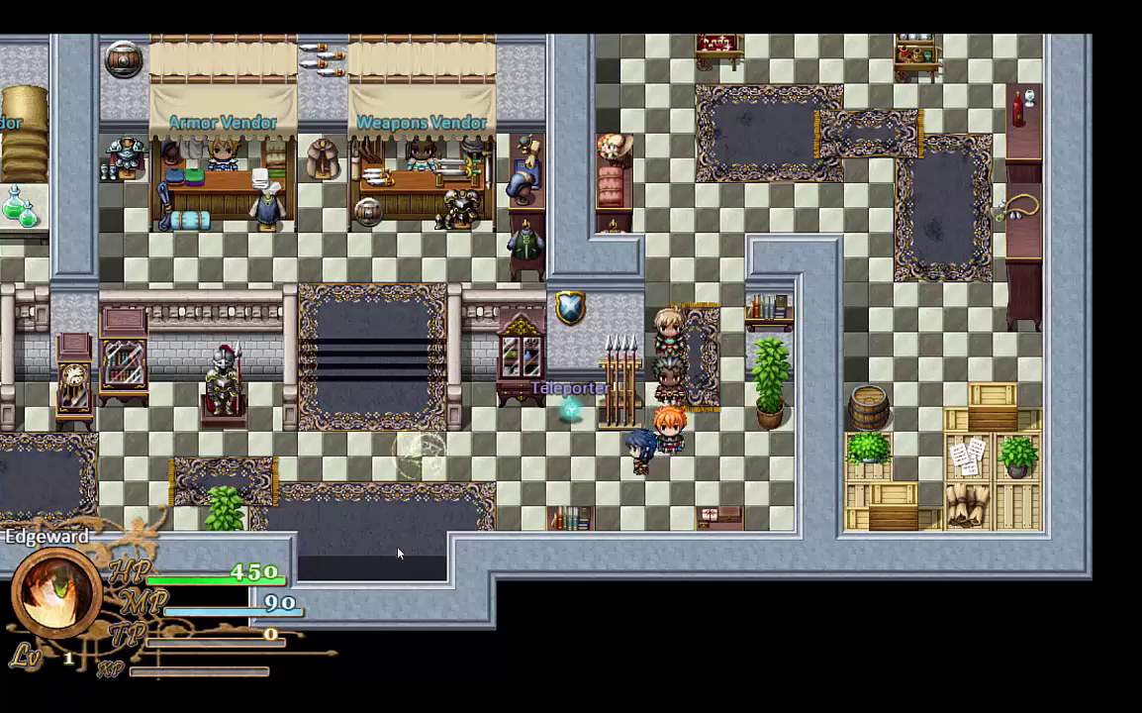
left_click(399, 553)
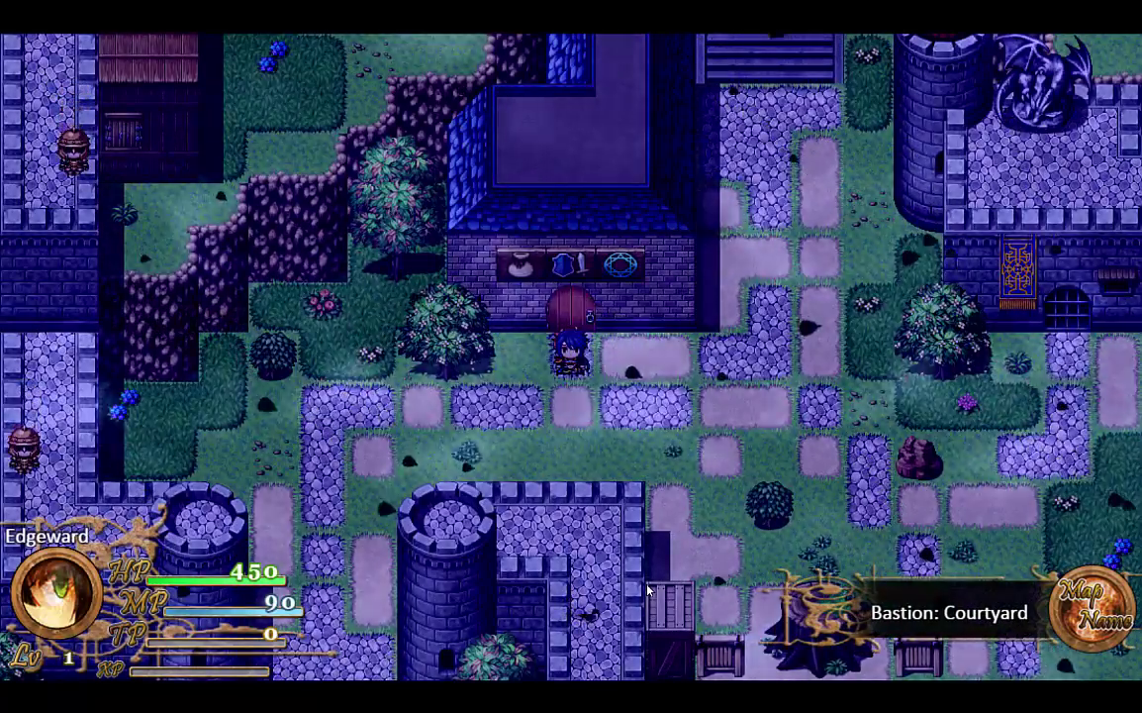
left_click(967, 400)
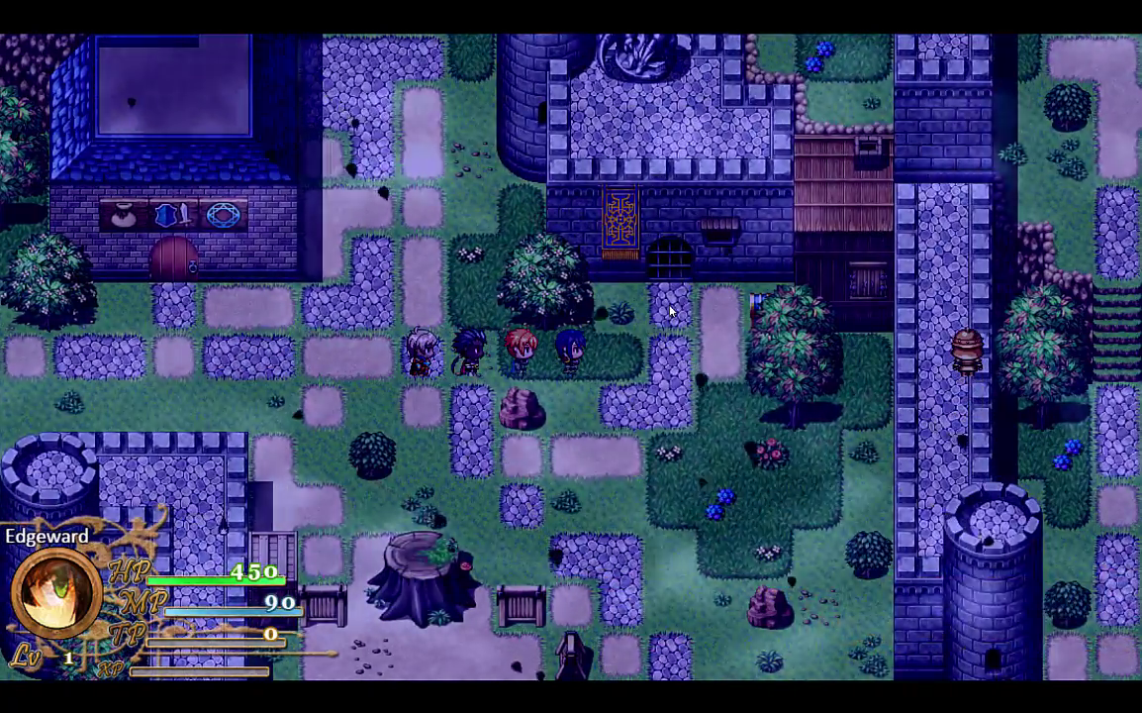
left_click(668, 265)
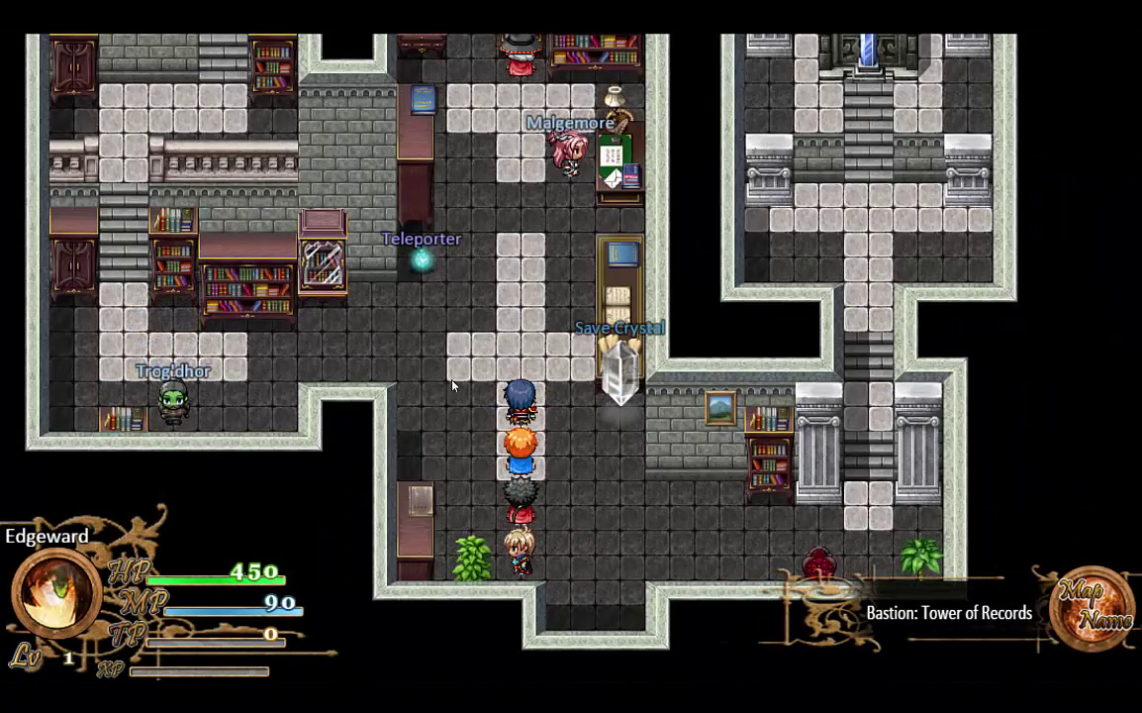
Lead the party past the teleporter to Trog'dhor in the Tower of Records and talk to him
left_click(428, 348)
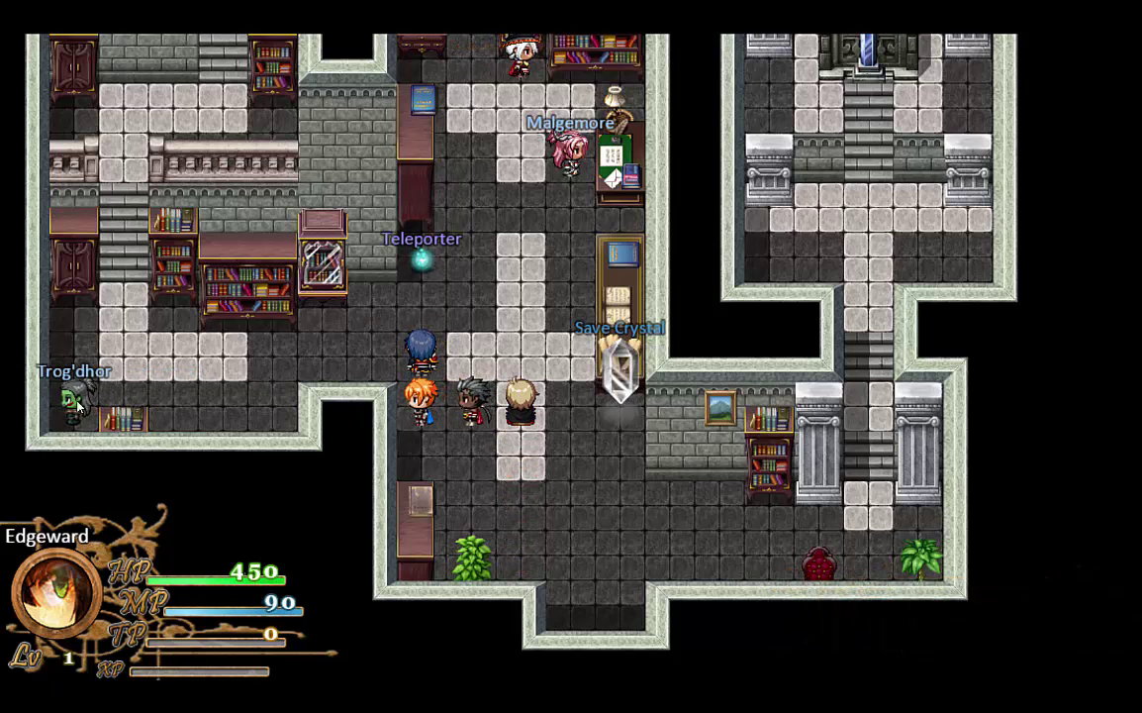
left_click(291, 346)
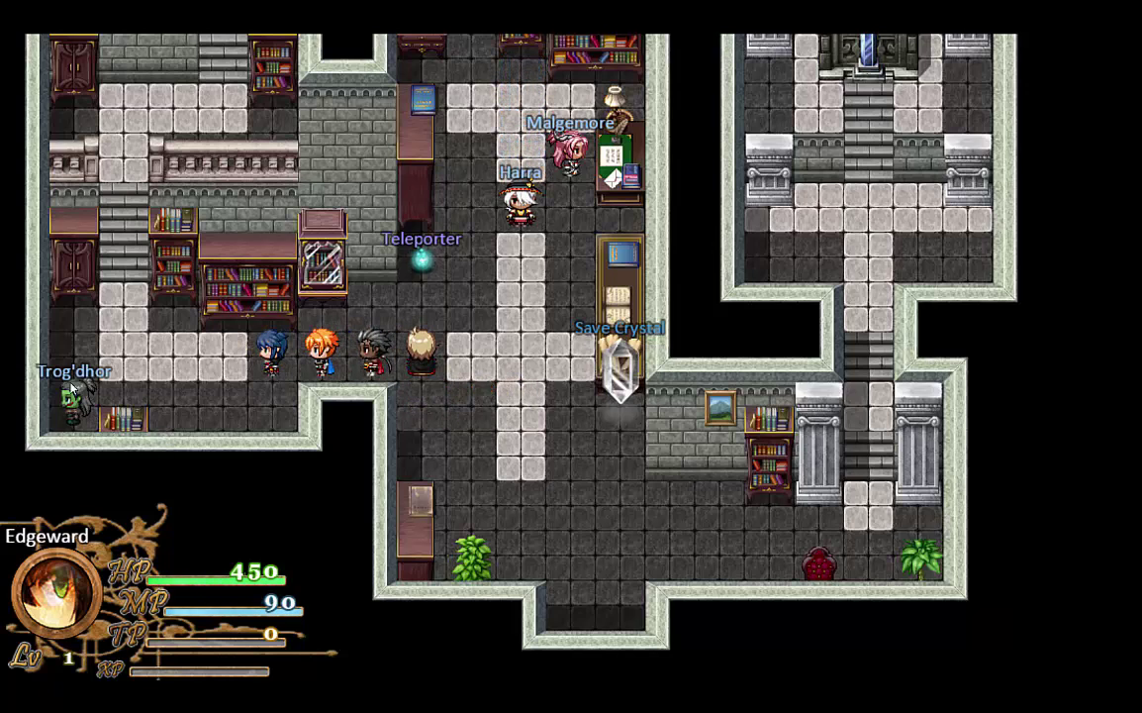
left_click(75, 412)
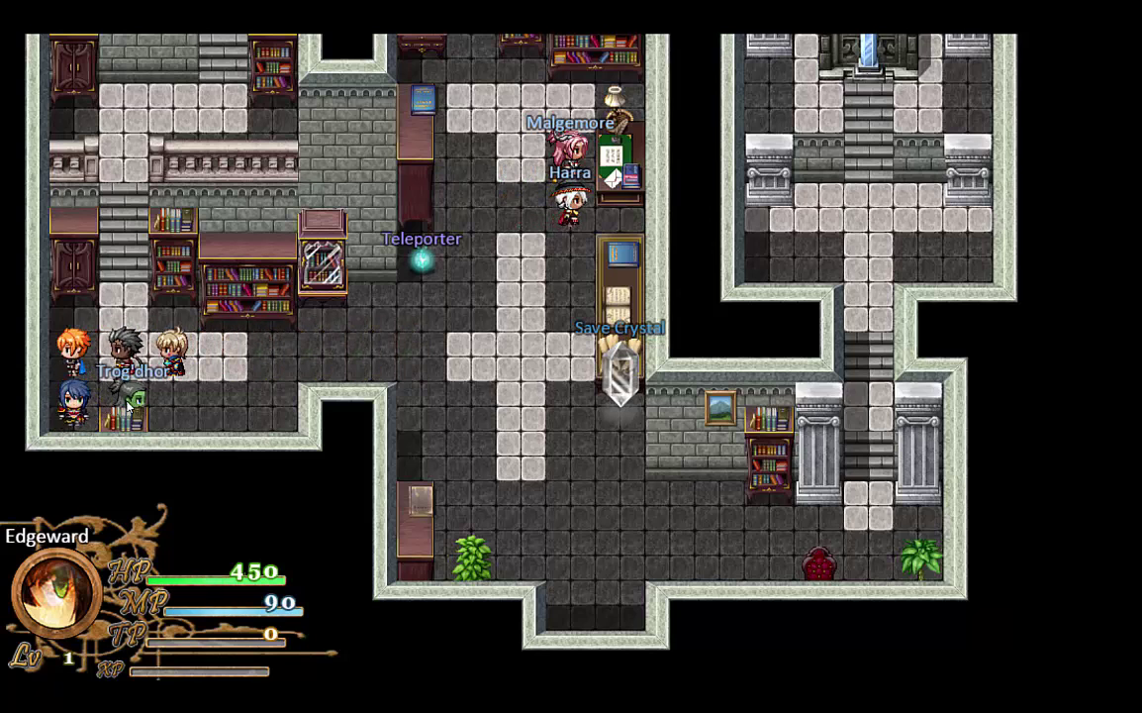
left_click(128, 404)
left_click(175, 403)
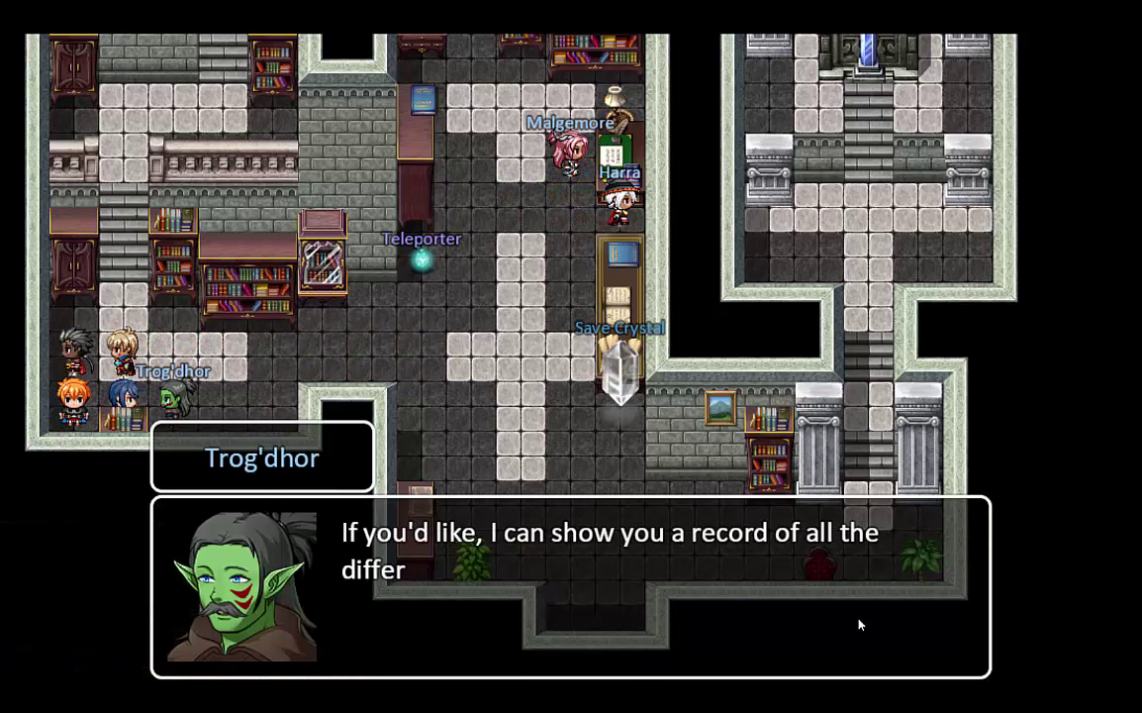
Accept Trog'dhor's offer to view the Enemy Records, close the list and finish his dialogue
left_click(494, 416)
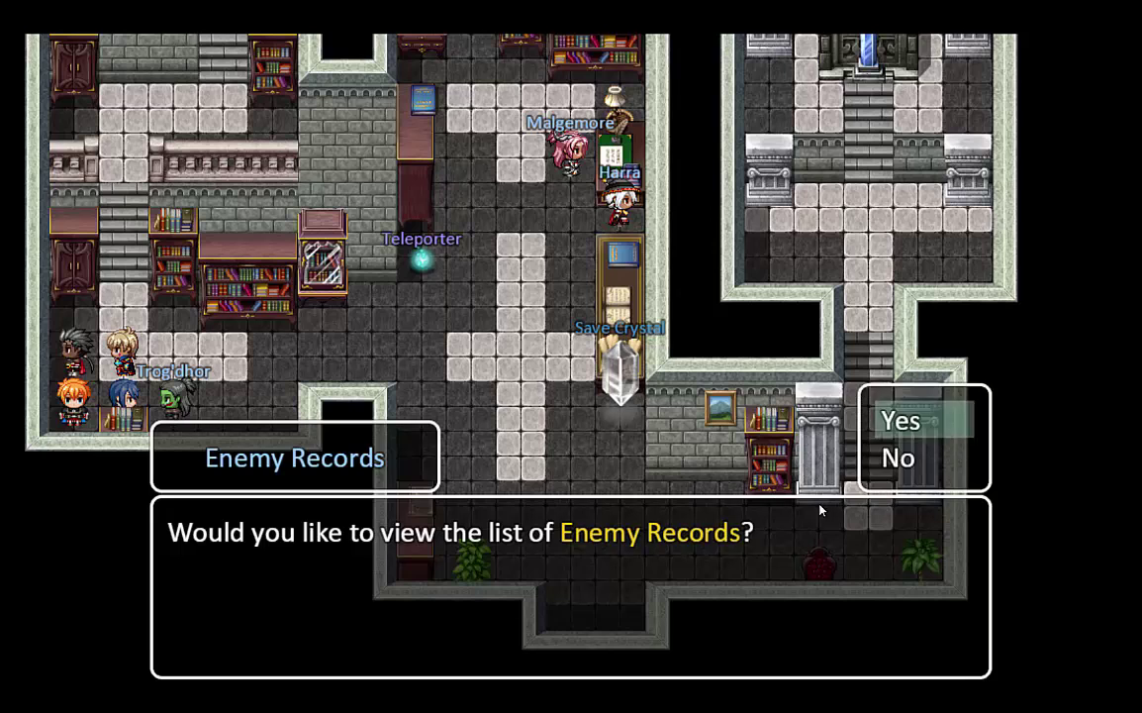
left_click(911, 428)
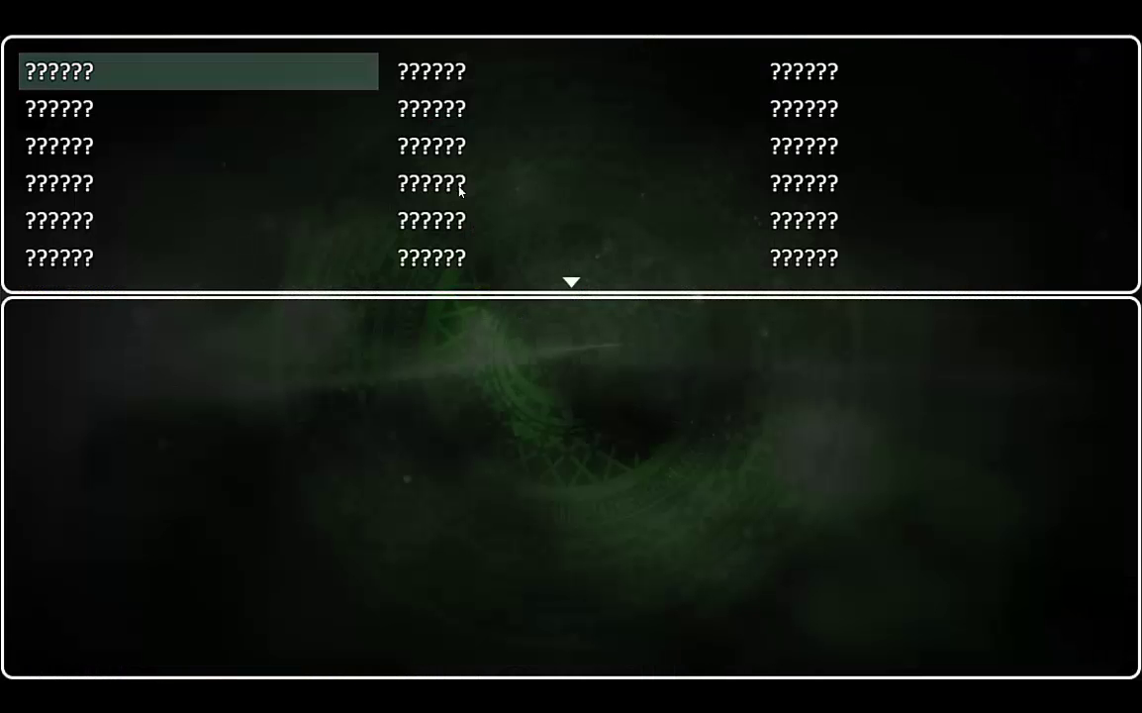
right_click(391, 211)
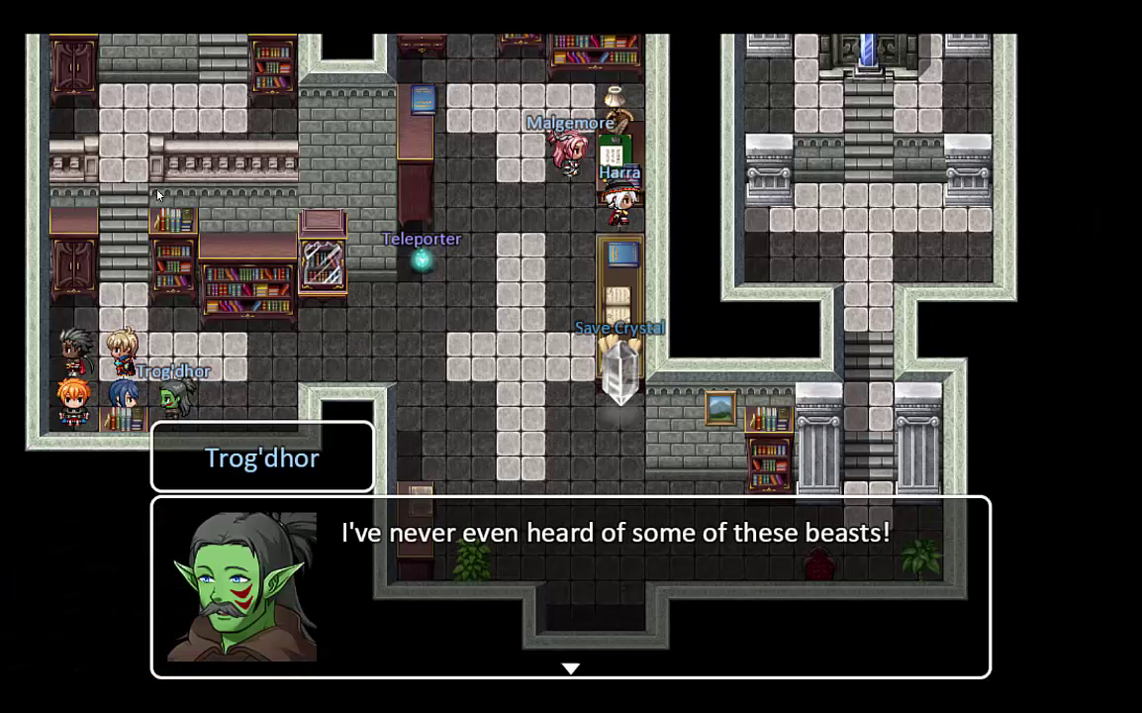
left_click(121, 371)
Walk up to Petra on the tower's upper level, talk to her and open the Item Records
left_click(119, 110)
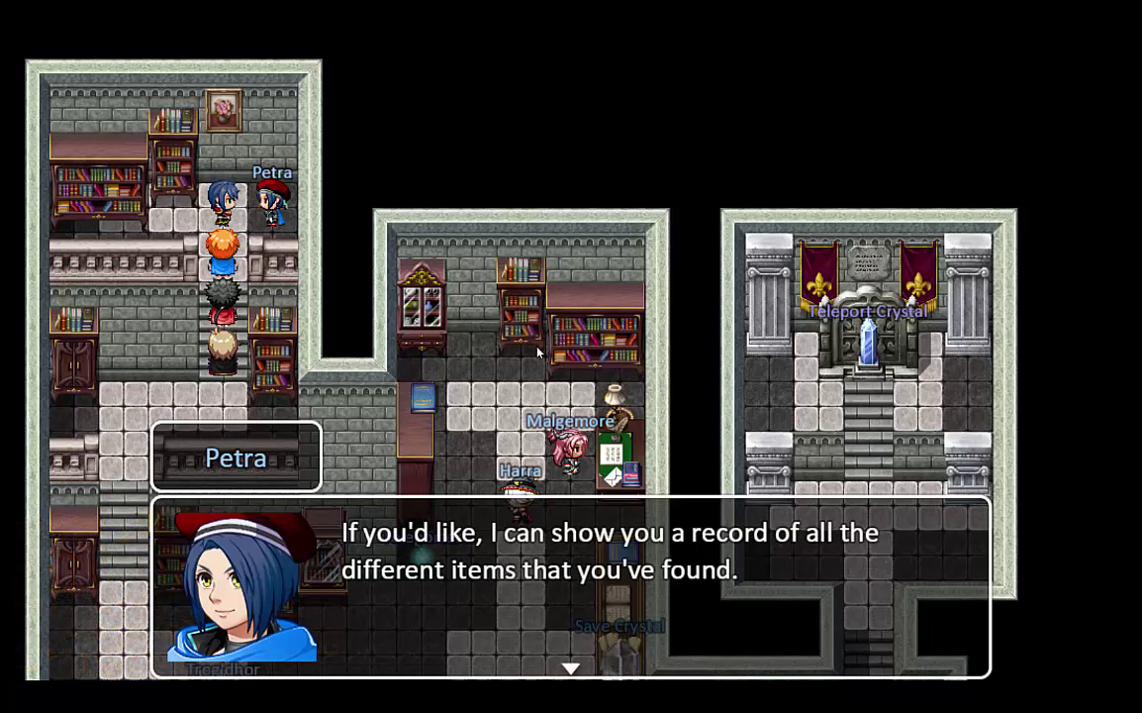
key("Return")
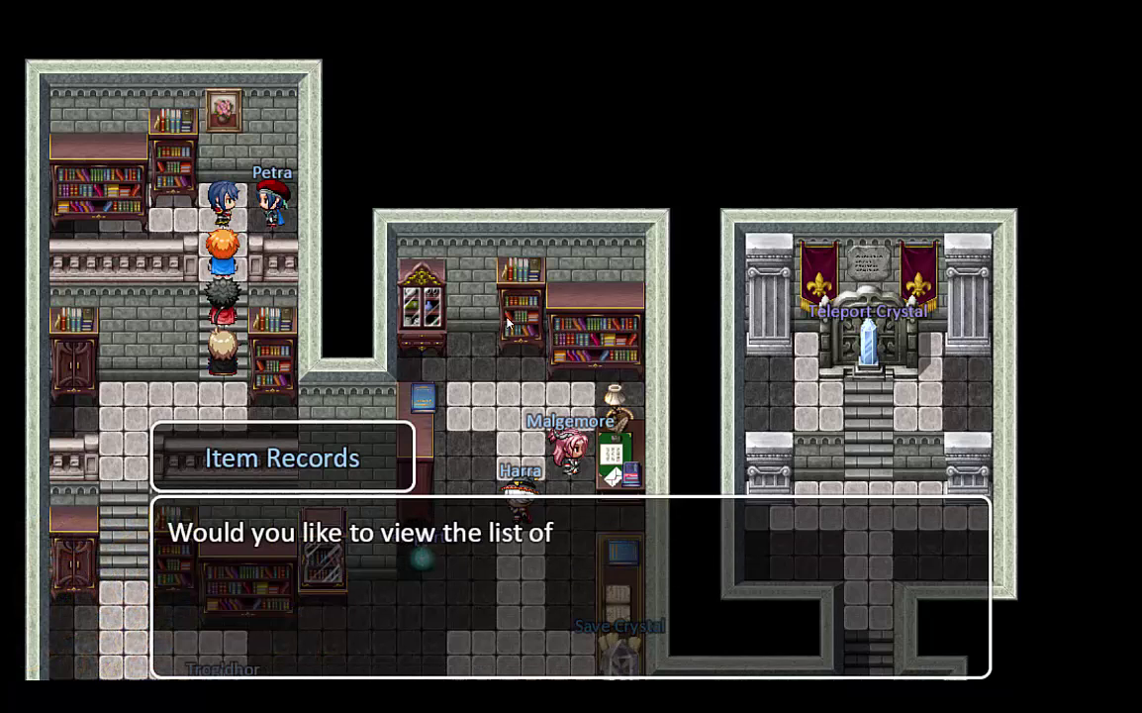
key("Return")
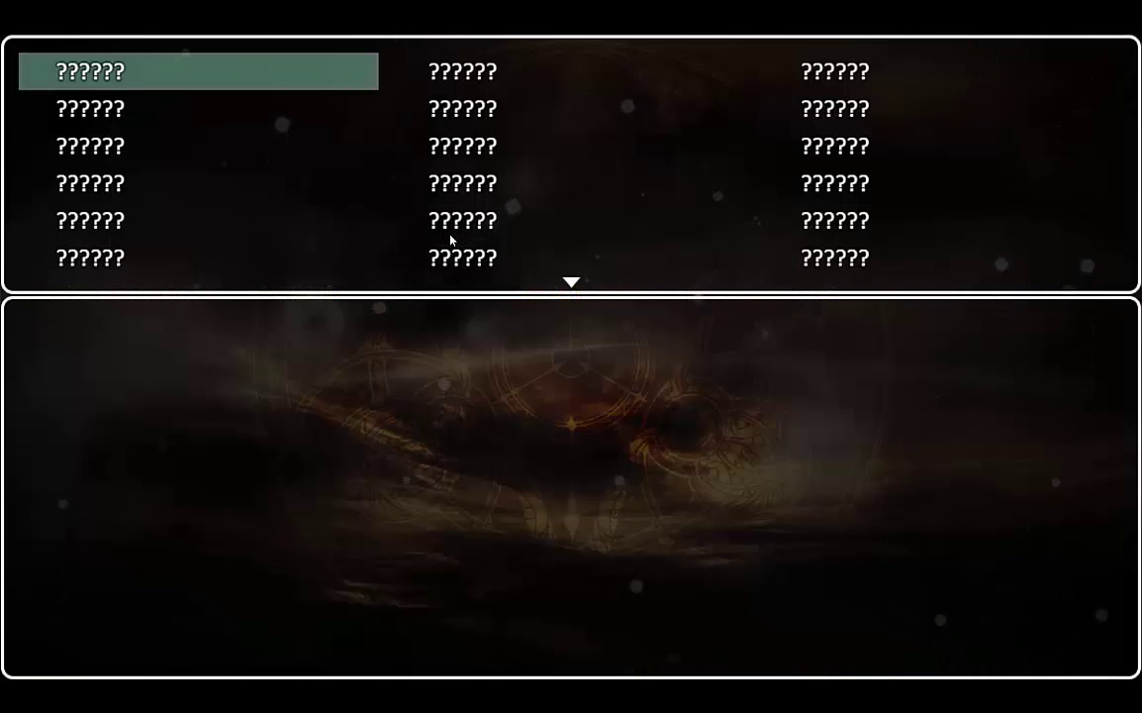
Close the Item Records and finish Petra's dialogue
key("Escape")
key("Return")
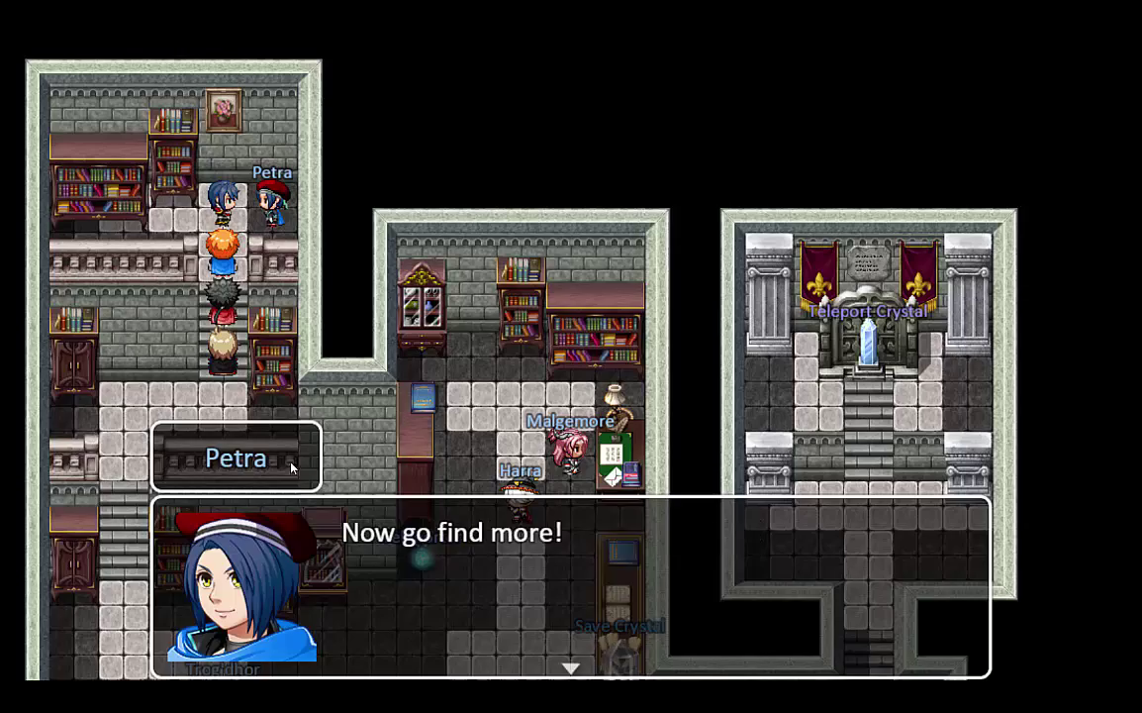
key("Return")
Lead the party down from Petra's level, past Trog'dhor, to the Teleporter in the Tower of Records and interact with it
key("Down")
key("Down")
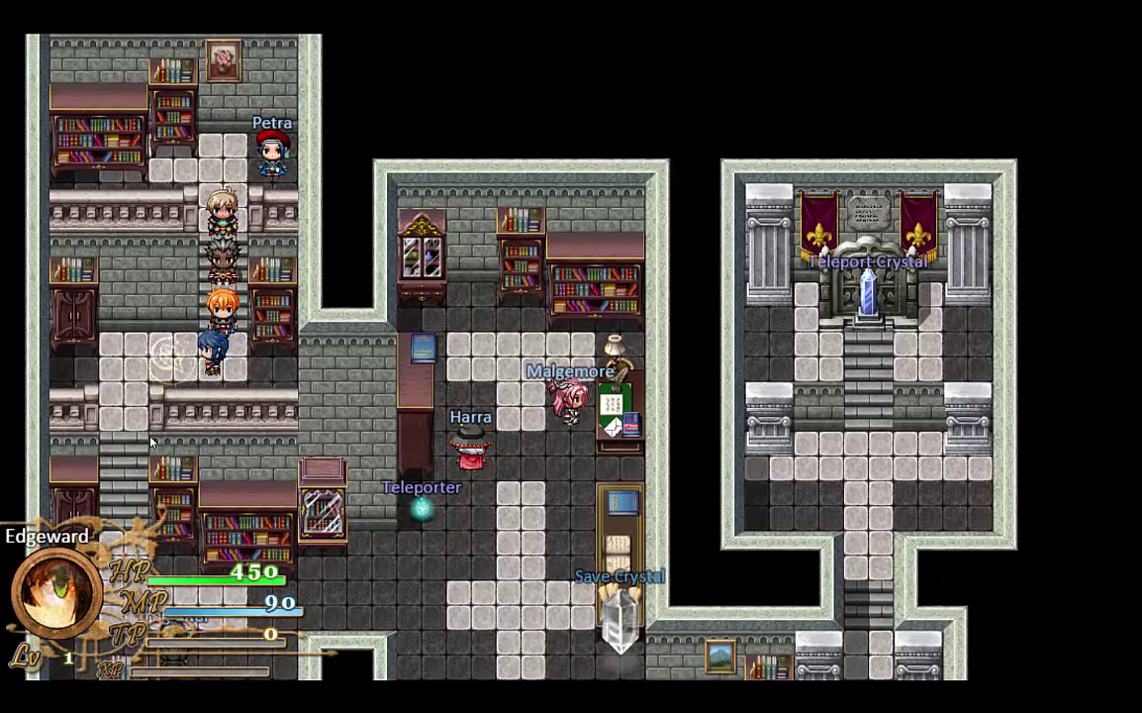
key("Down")
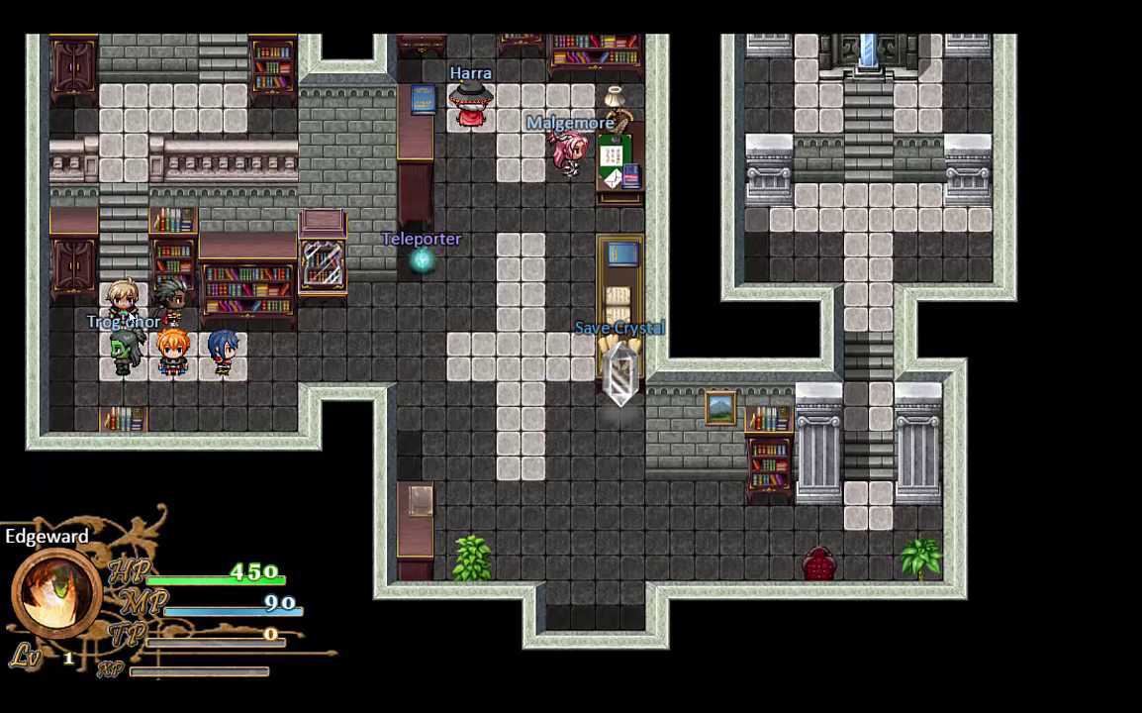
left_click(416, 340)
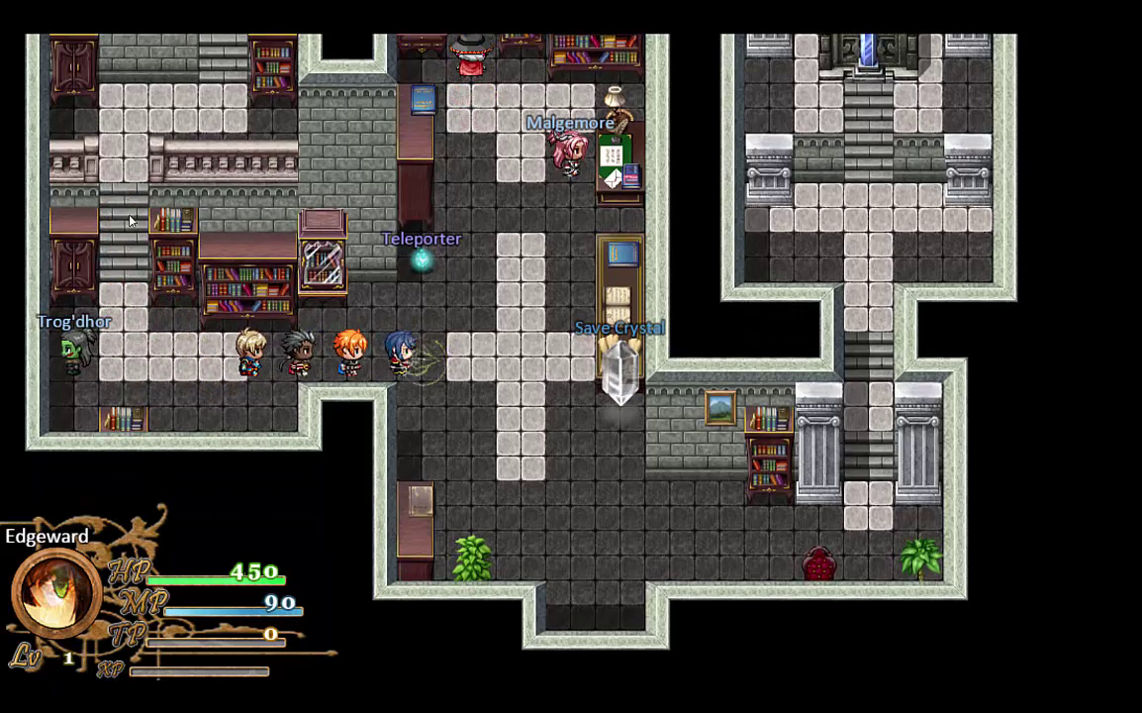
left_click(532, 337)
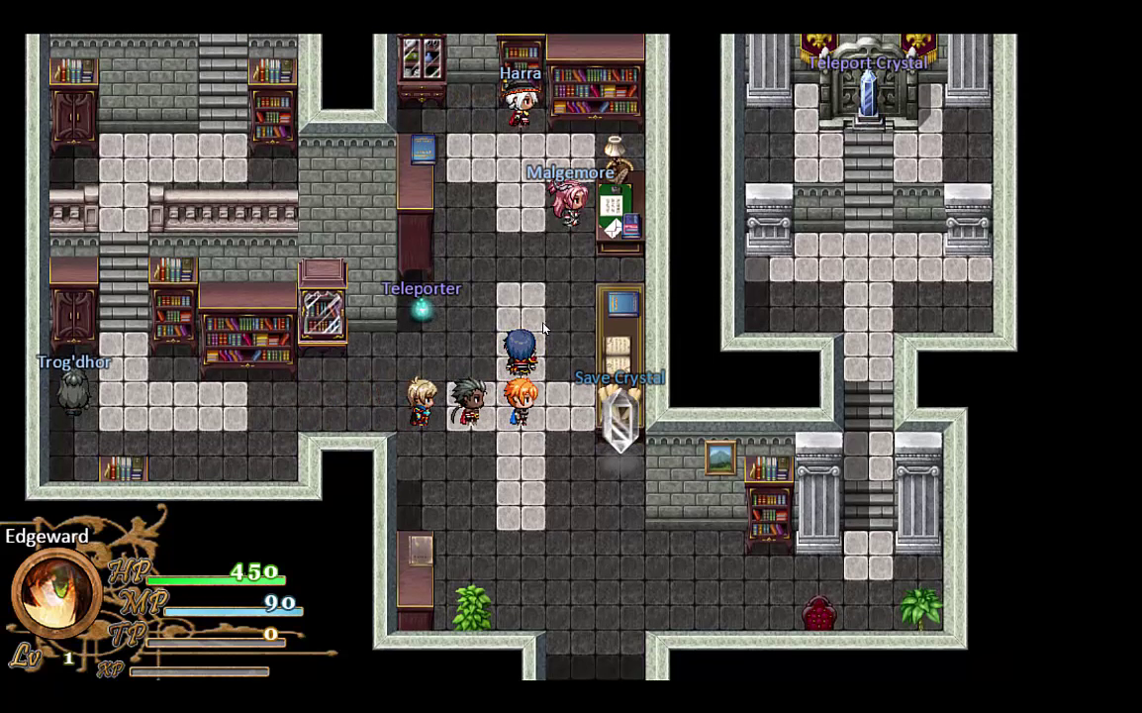
left_click(420, 315)
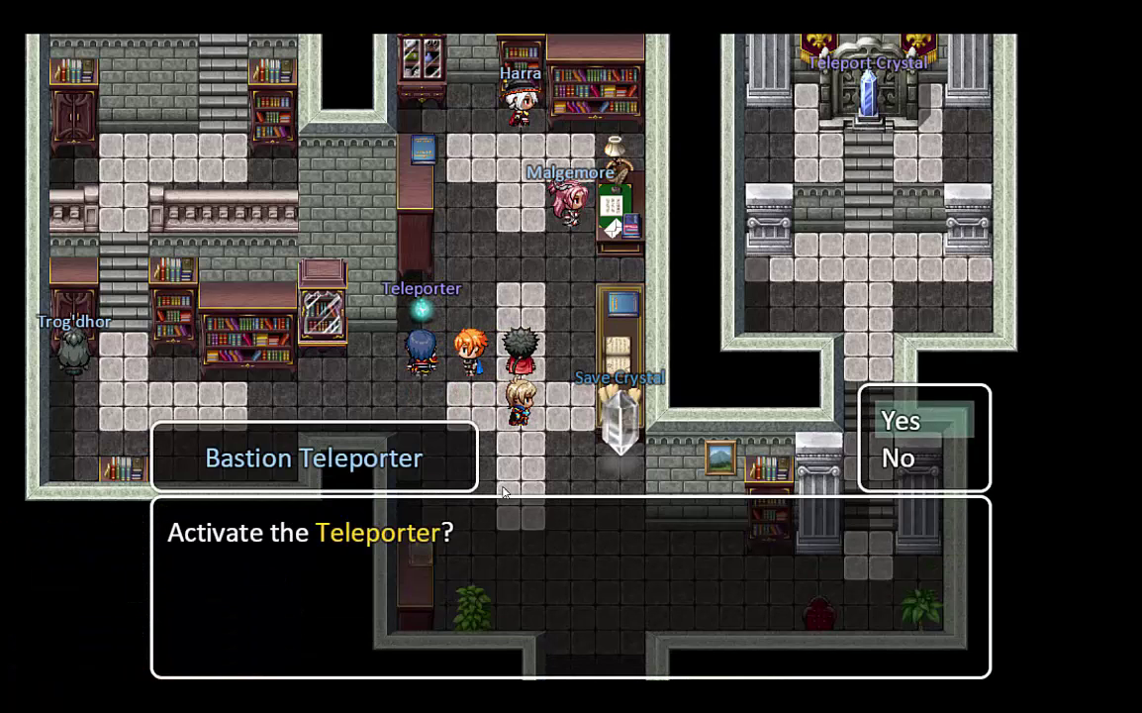
Activate the Bastion Teleporter and travel to the Adventurer's Guild
left_click(939, 424)
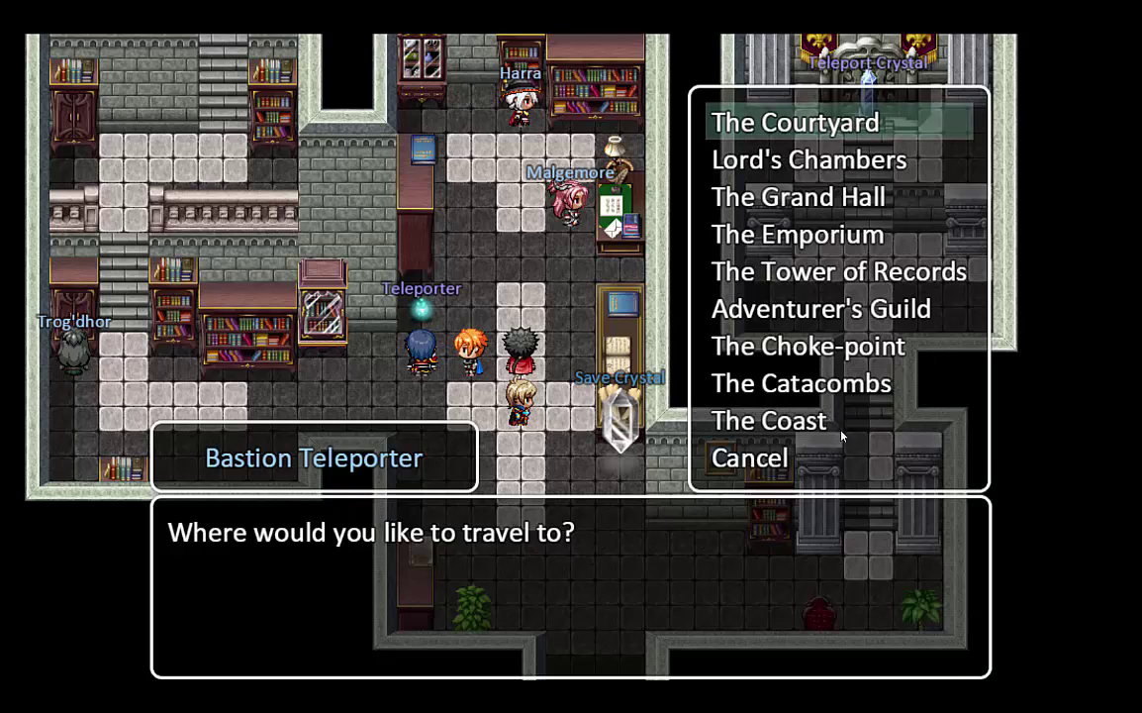
left_click(827, 319)
left_click(828, 319)
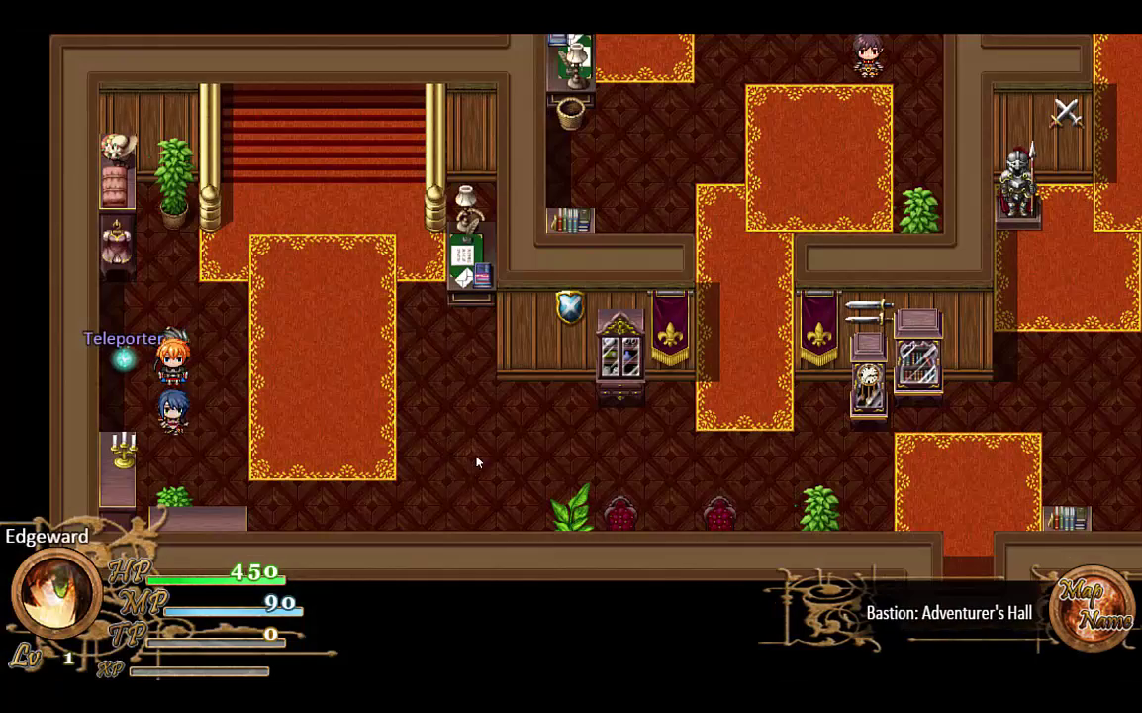
Lead the party across the Adventurer's Hall into the fireplace room where the Statistics and Status Effects adventurers walk around
left_click(477, 463)
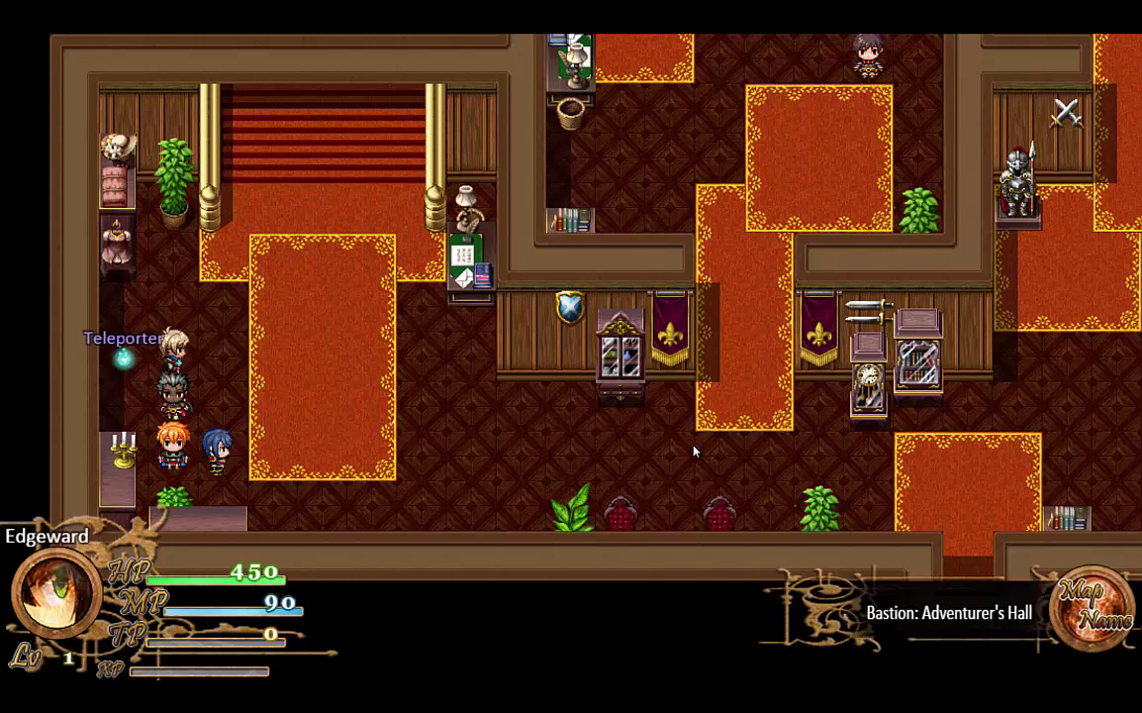
left_click(761, 433)
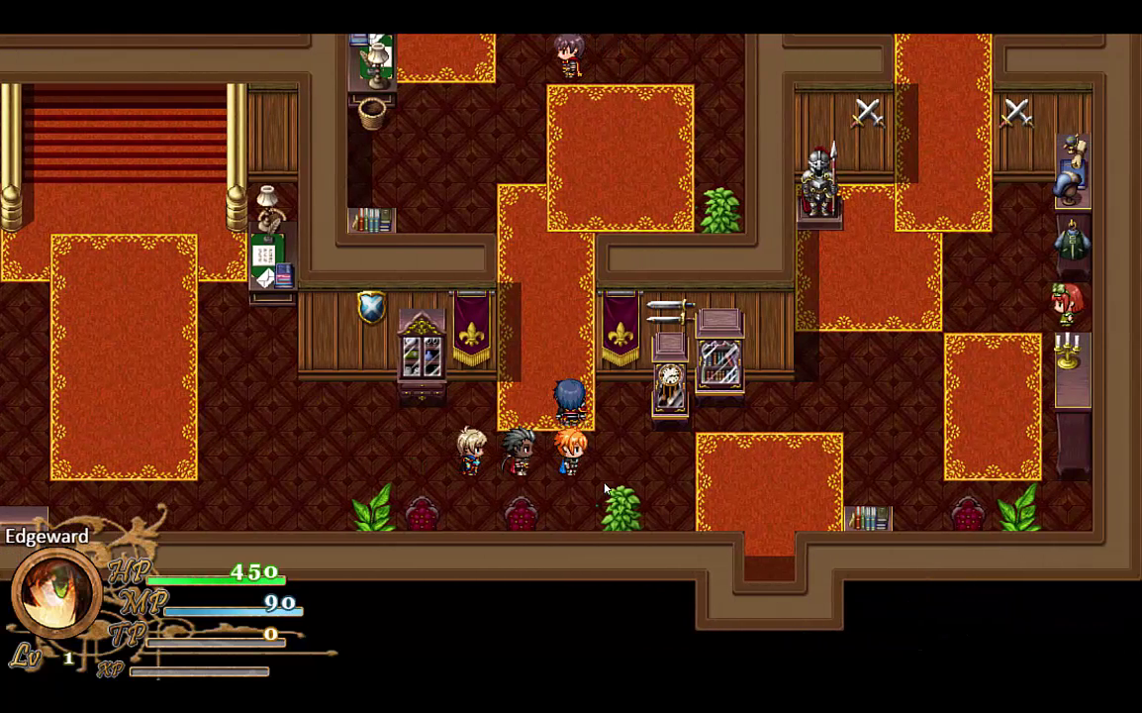
left_click(563, 201)
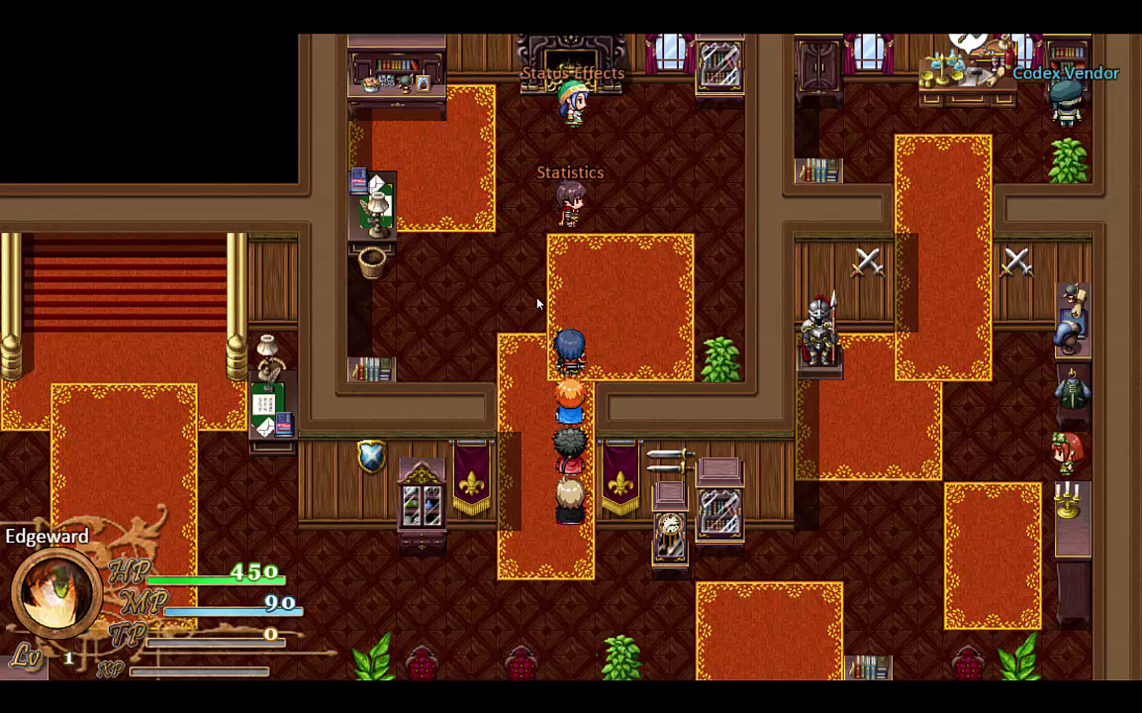
left_click(502, 313)
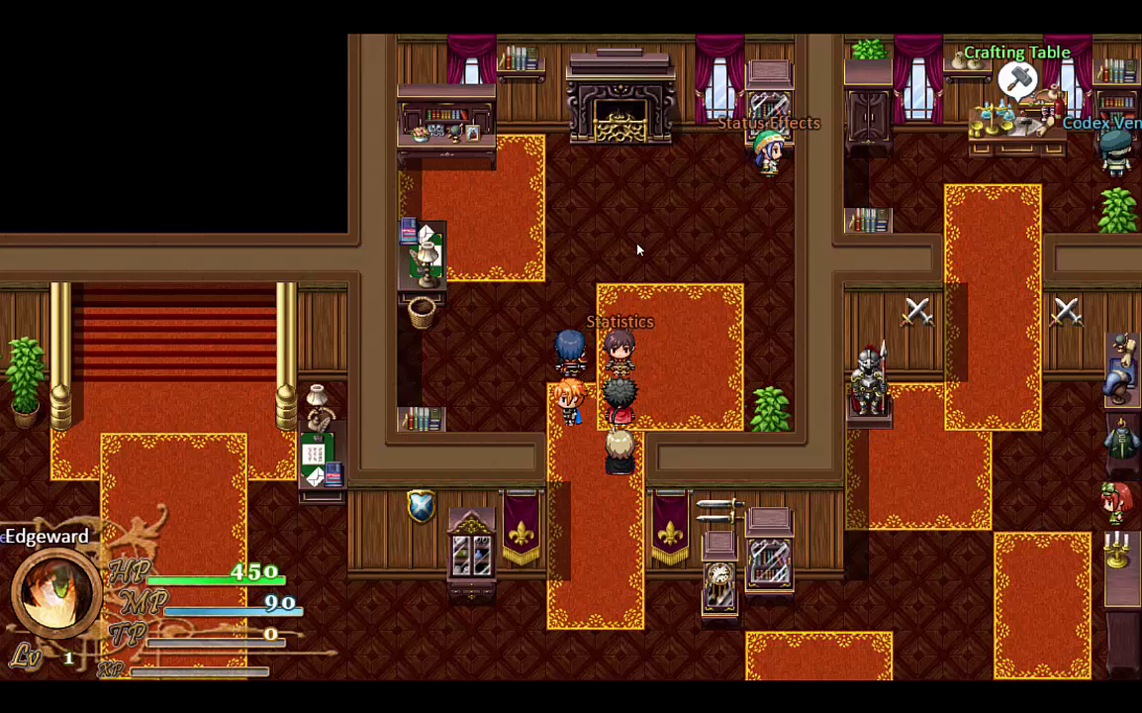
left_click(641, 247)
left_click(604, 348)
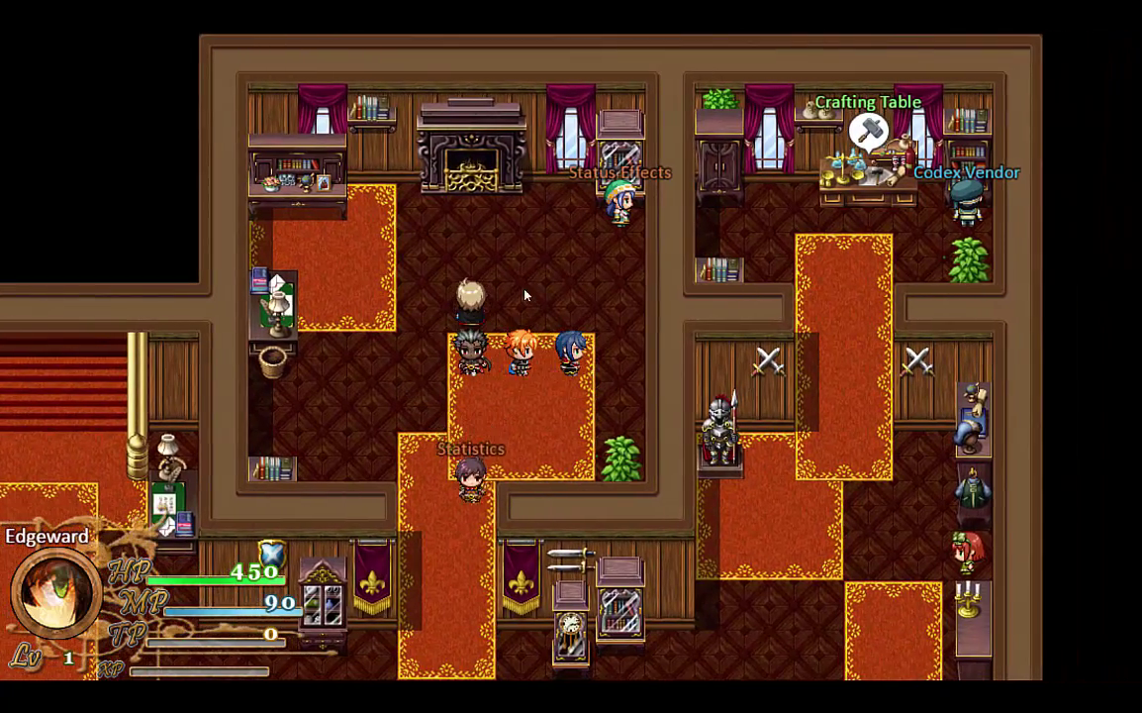
left_click(556, 297)
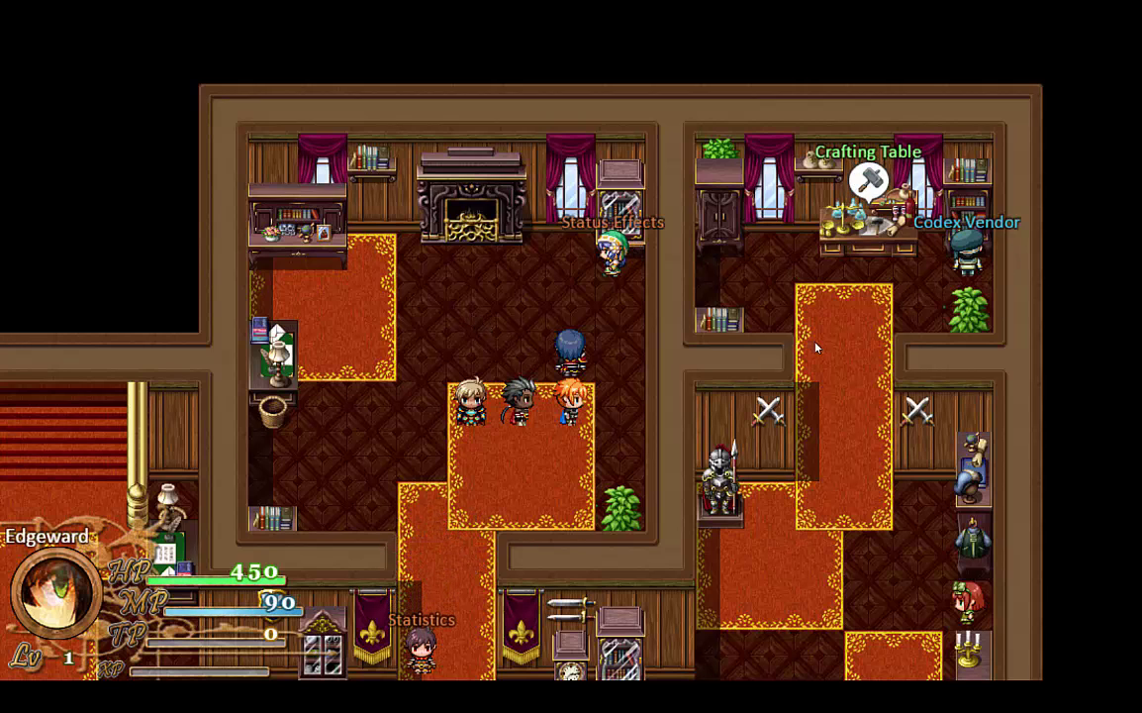
Follow the Statistics adventurer out into the hall, talk to them and open the list of statistics
left_click(420, 530)
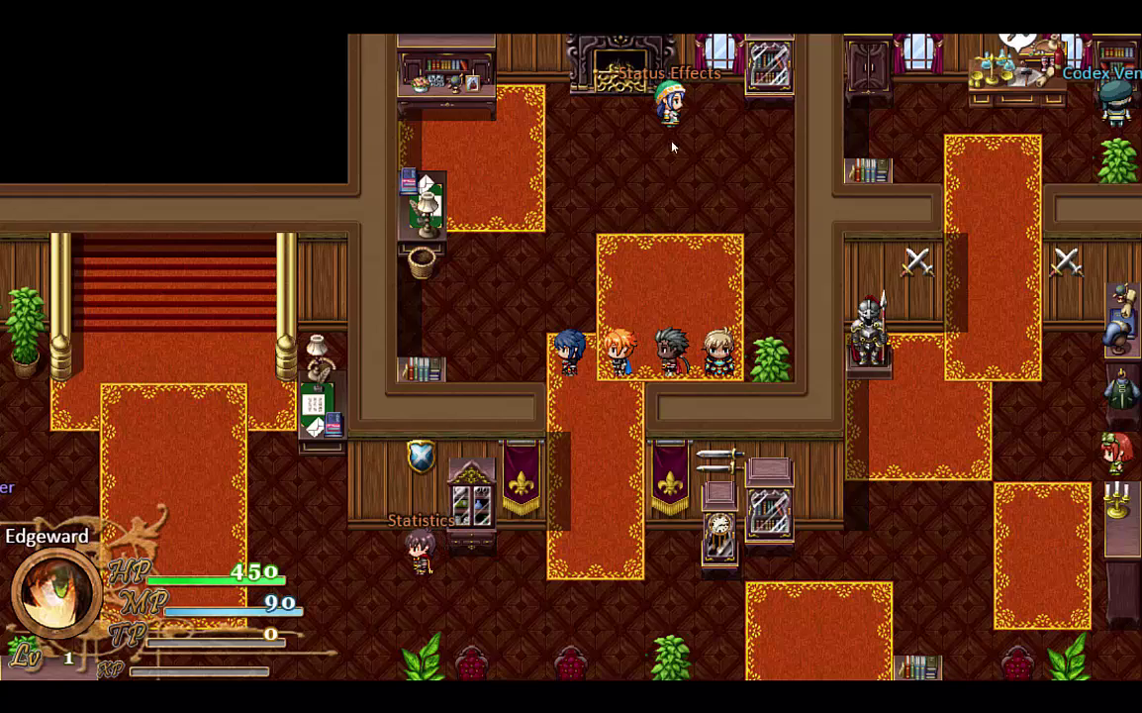
left_click(522, 554)
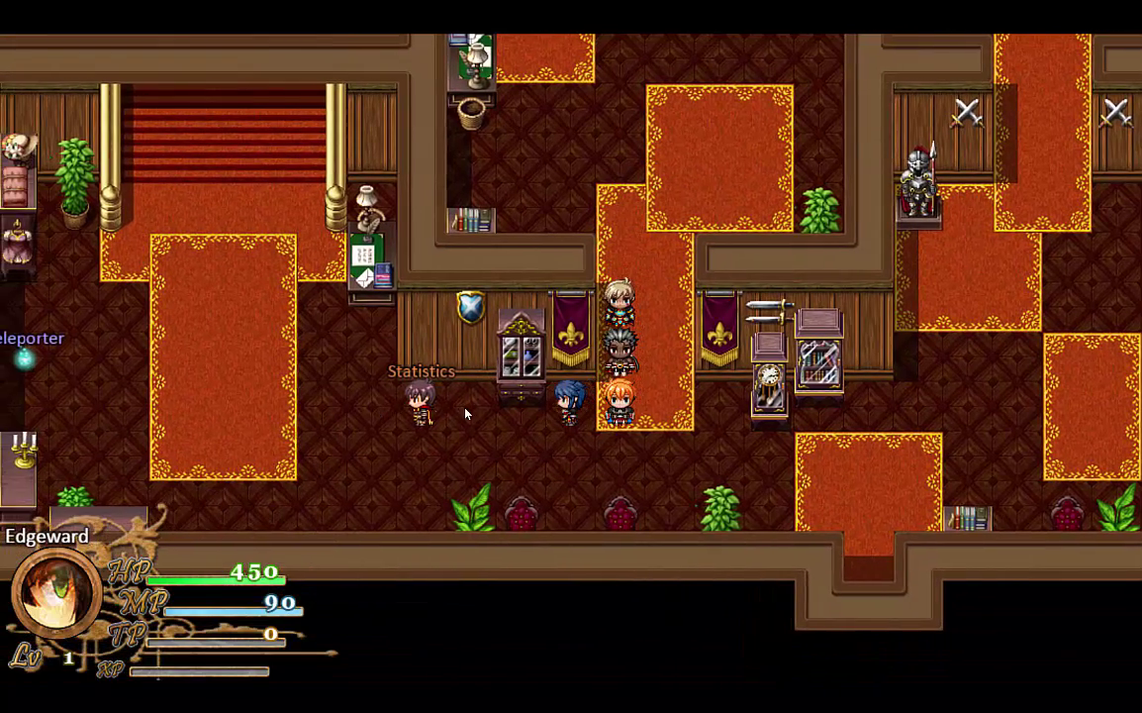
left_click(465, 414)
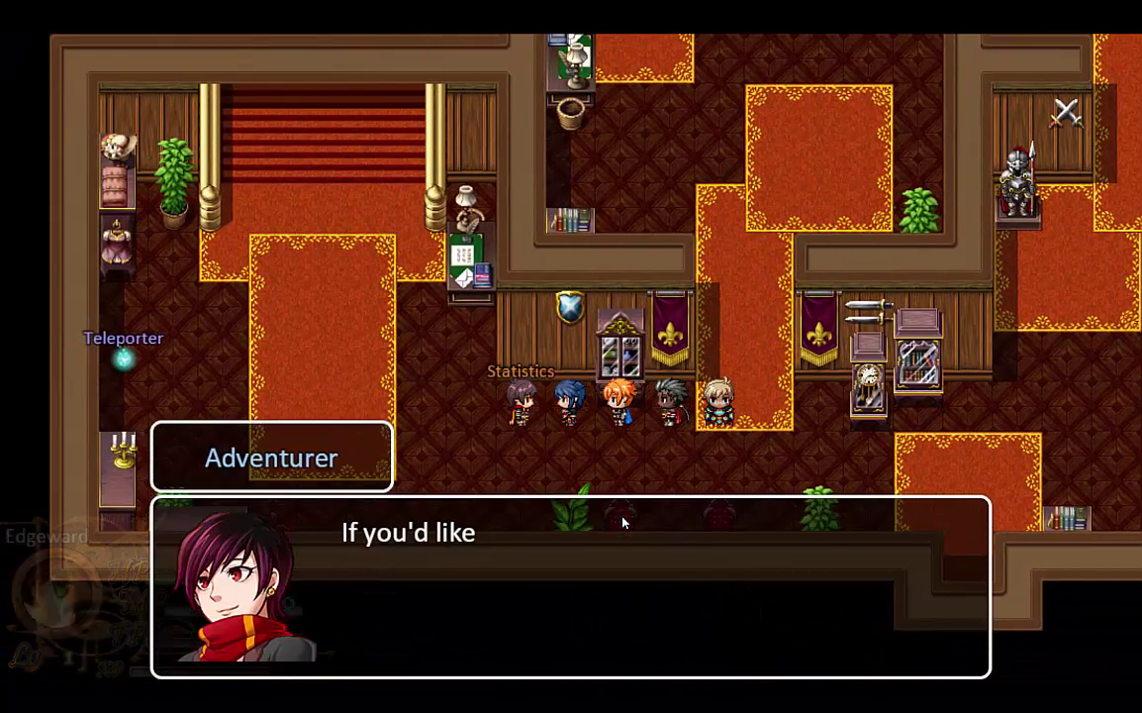
left_click(927, 414)
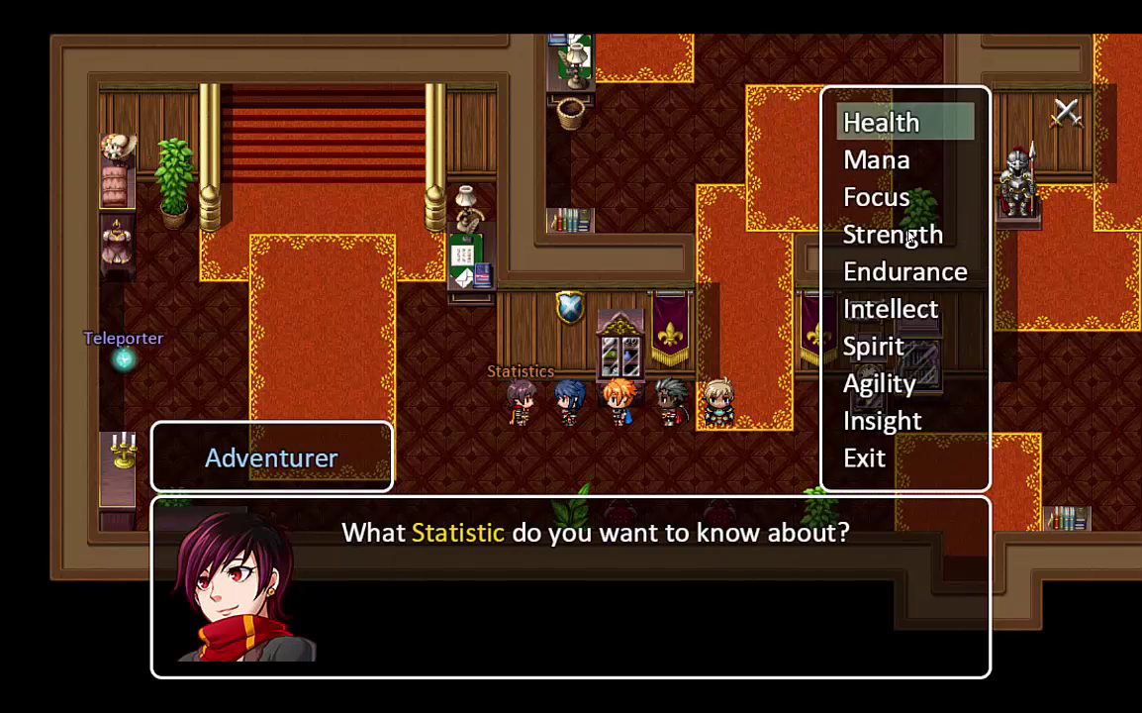
Ask the adventurer about Strength and leave the statistics dialogue
left_click(909, 235)
left_click(415, 383)
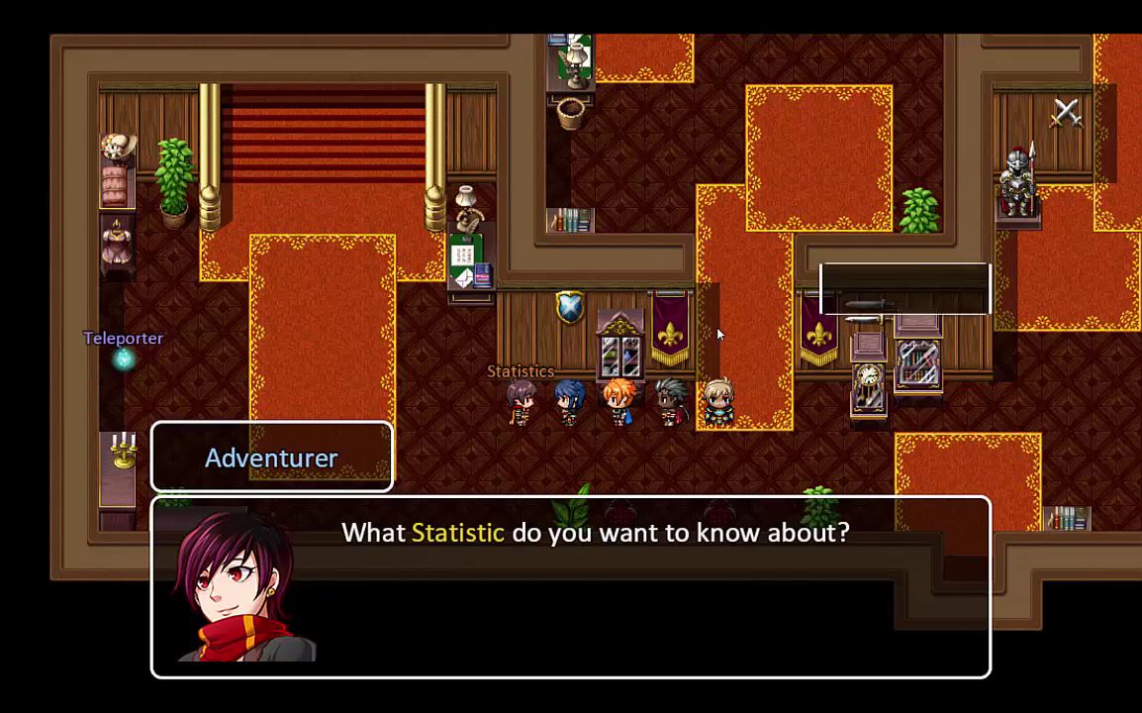
right_click(744, 368)
Return to the fireplace room, talk to the Status Effects adventurer and open her list of status effects
left_click(718, 203)
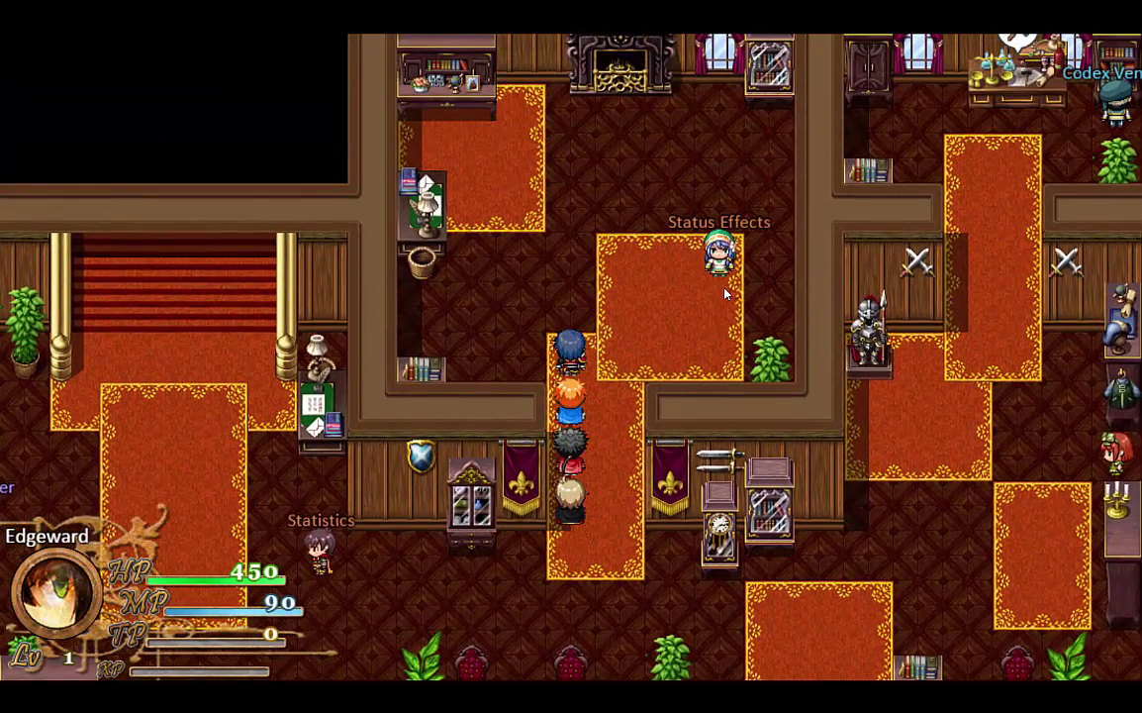
left_click(723, 280)
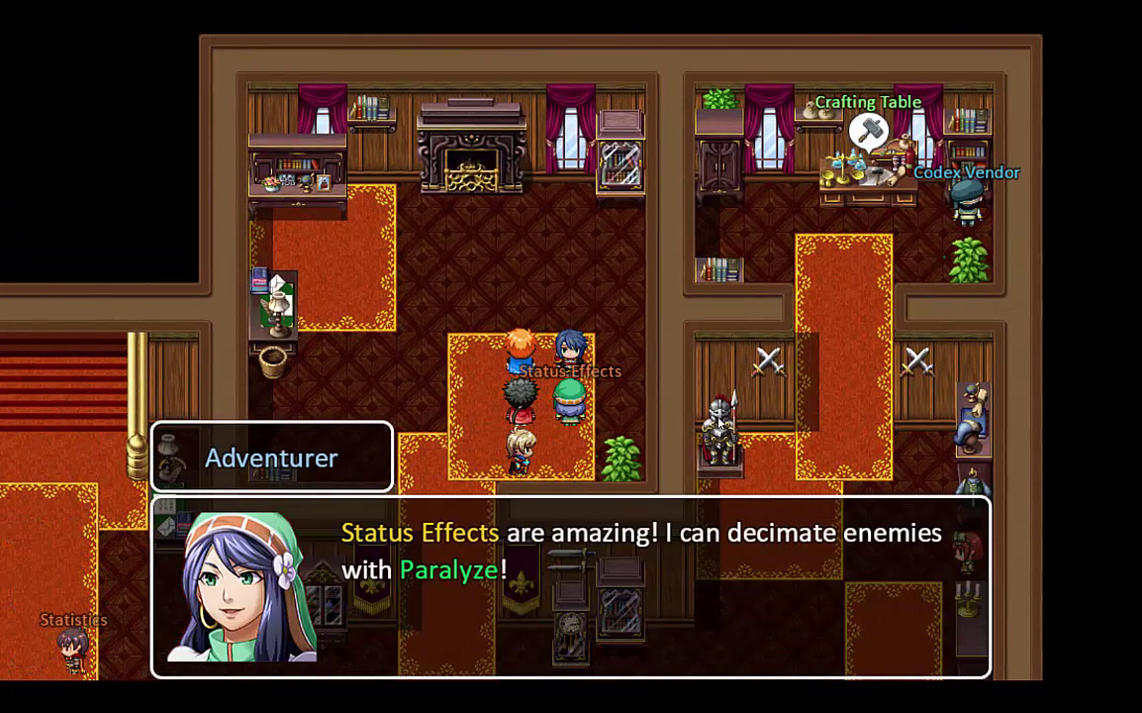
left_click(719, 421)
left_click(910, 424)
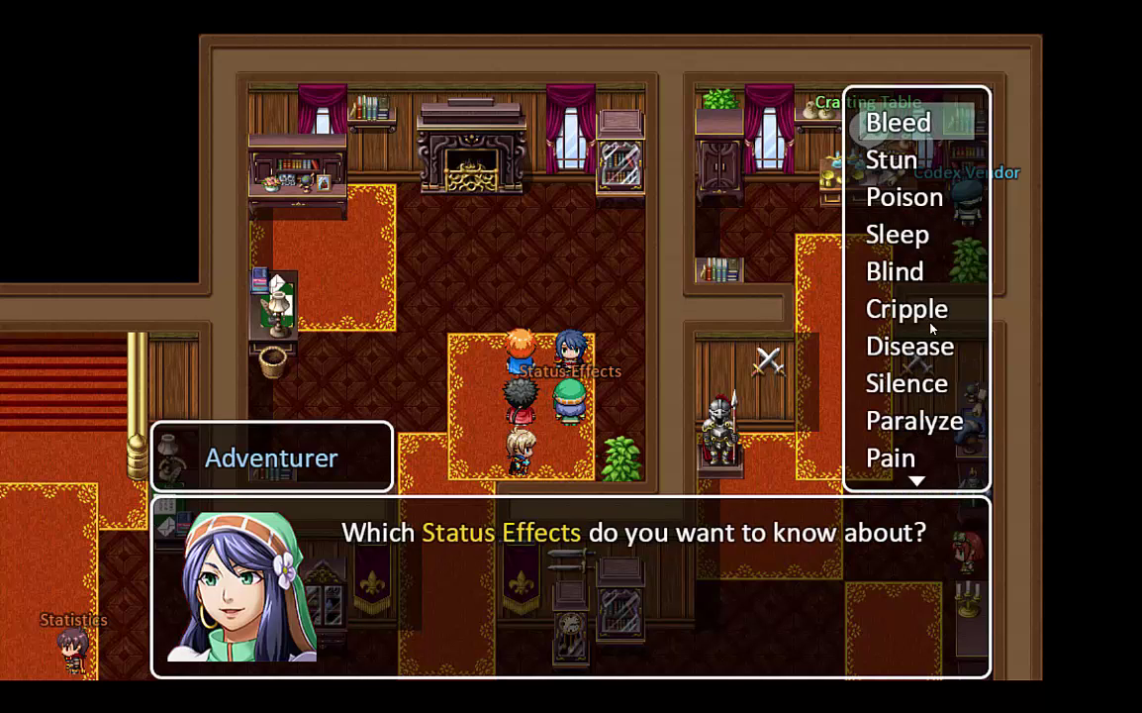
Look through the full status effects list, ask about Disease and leave the dialogue
scroll(931, 329, "down", 5)
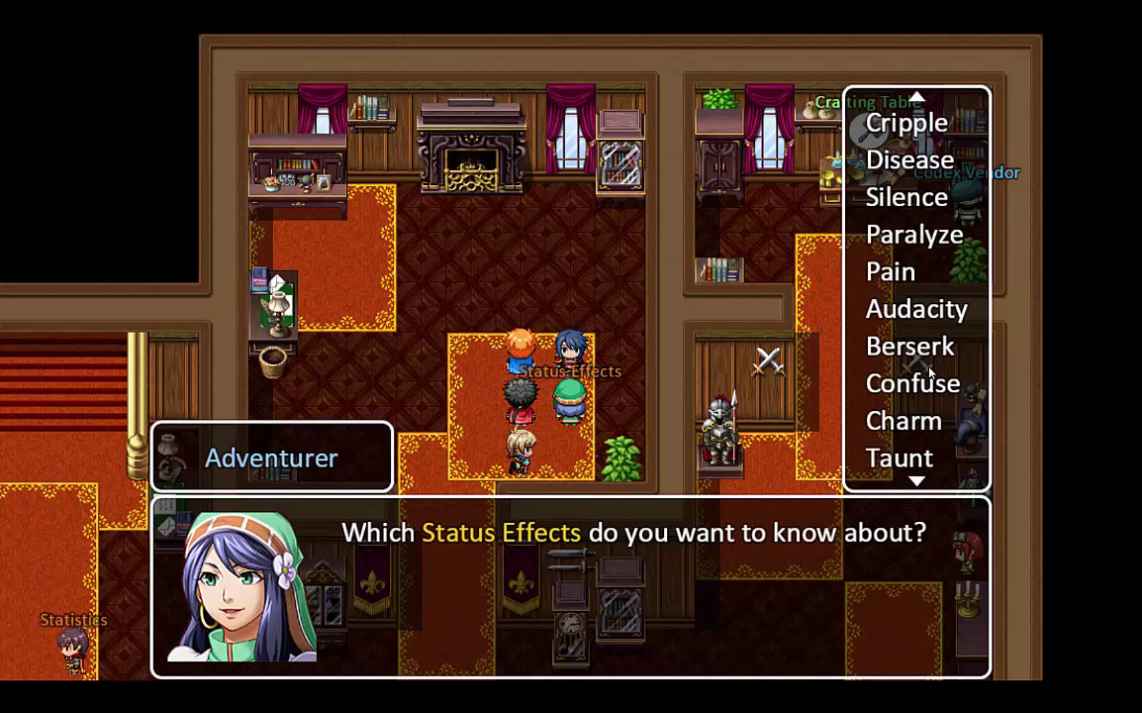
scroll(929, 371, "down", 3)
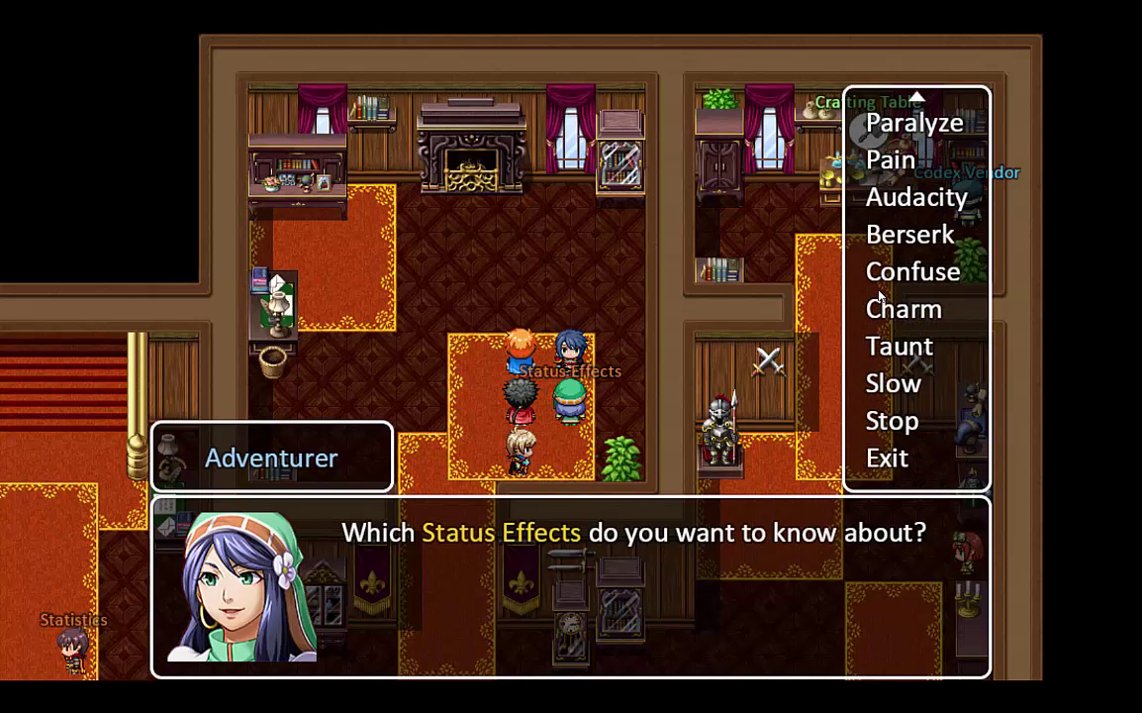
scroll(879, 296, "up", 8)
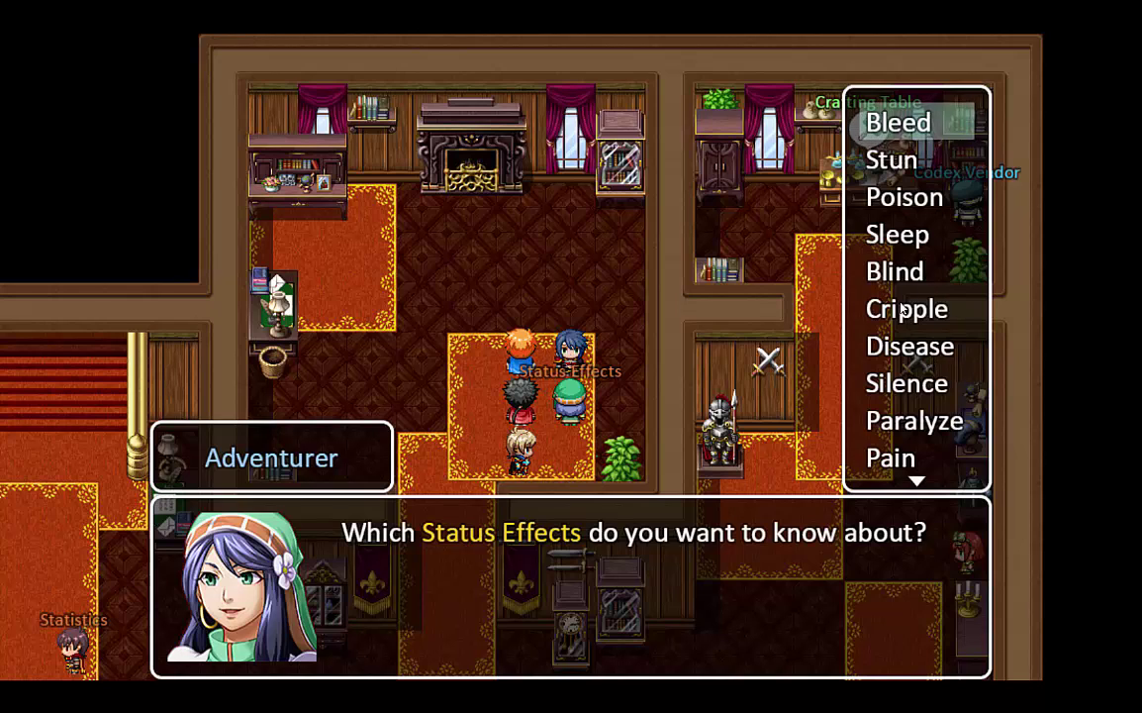
left_click(911, 346)
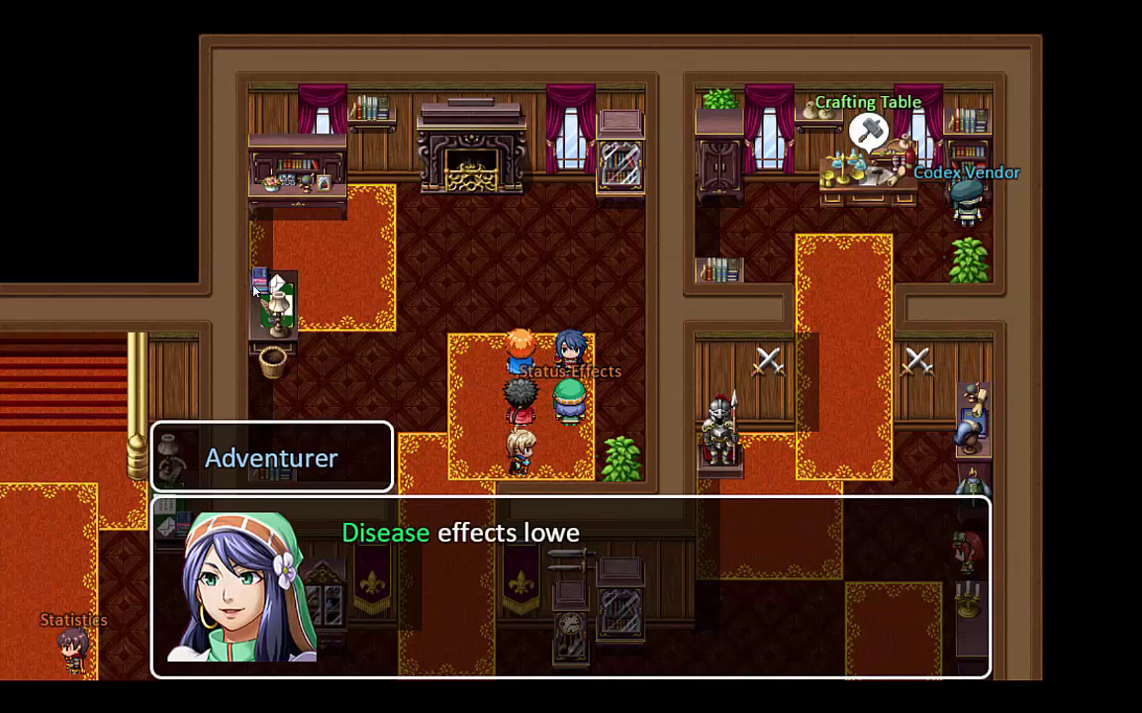
left_click(440, 400)
right_click(440, 400)
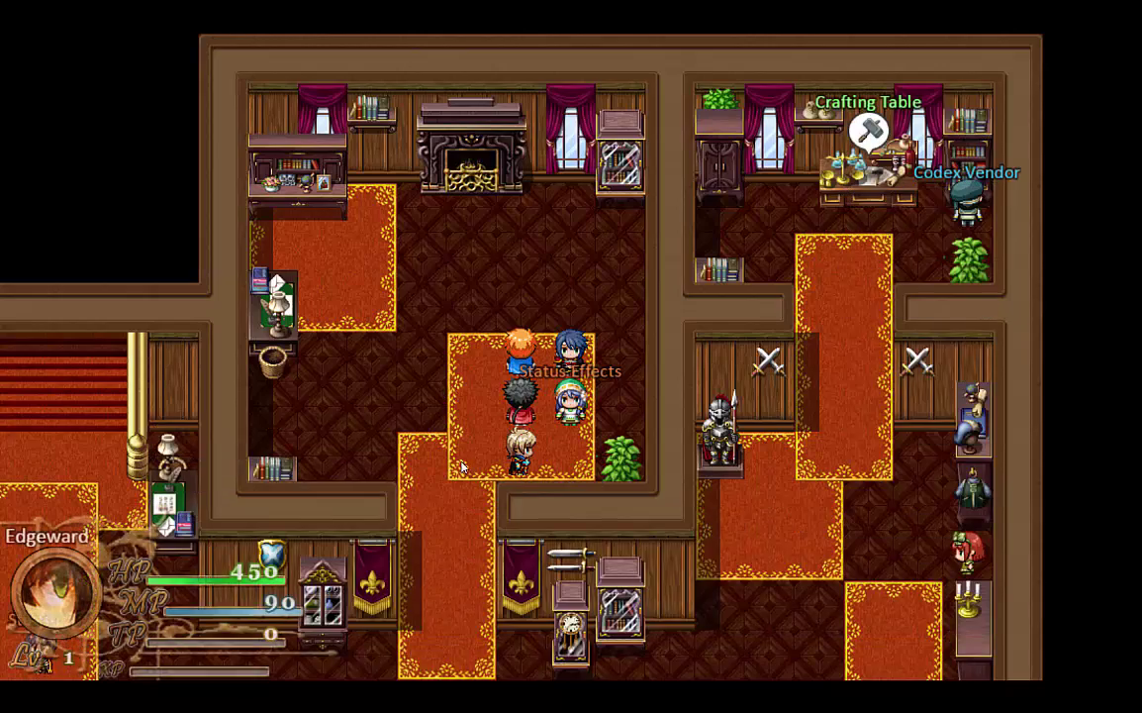
Lead the party up the stairs to the hall's upper floor and into the training room with Formation and Zael
mouse_move(464, 473)
left_mouse_down()
mouse_move(484, 515)
mouse_move(206, 273)
mouse_move(231, 199)
mouse_move(337, 166)
mouse_move(342, 125)
left_mouse_up()
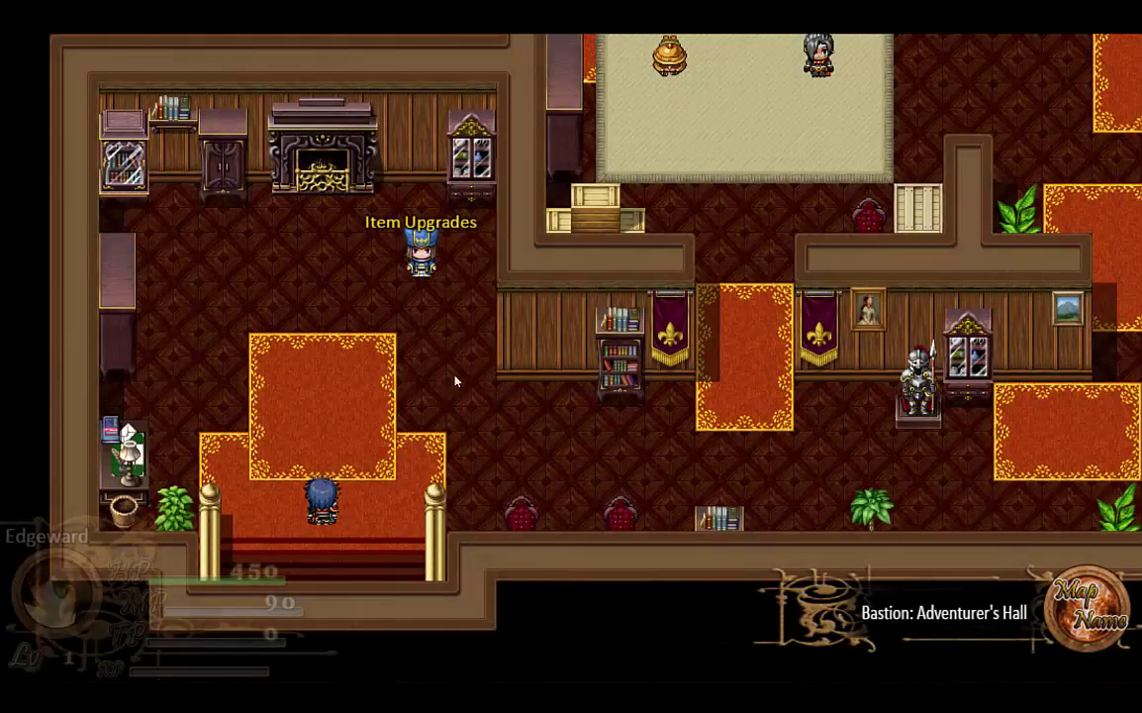
left_click(455, 380)
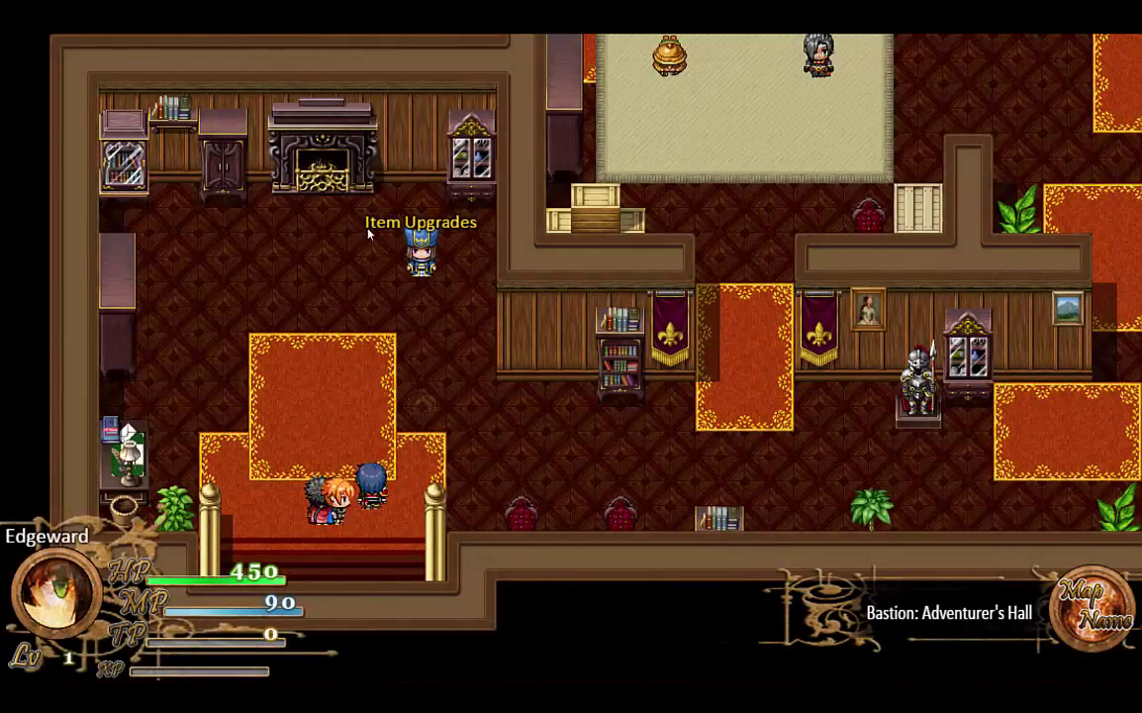
left_click(726, 298)
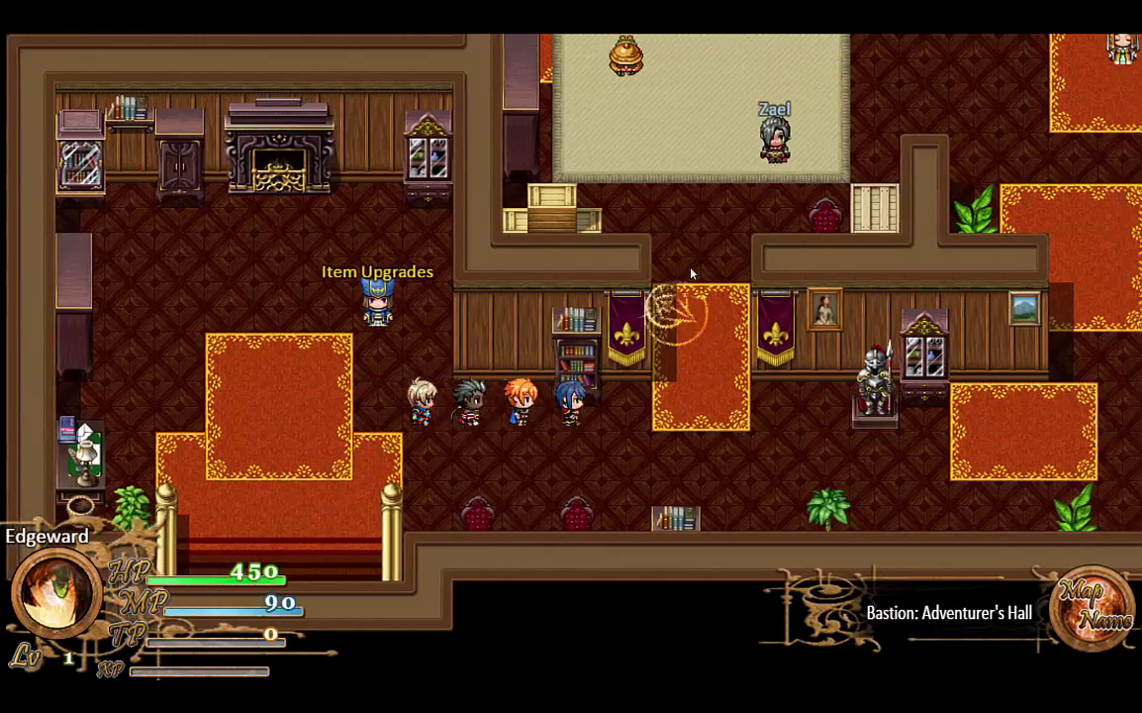
left_click(583, 152)
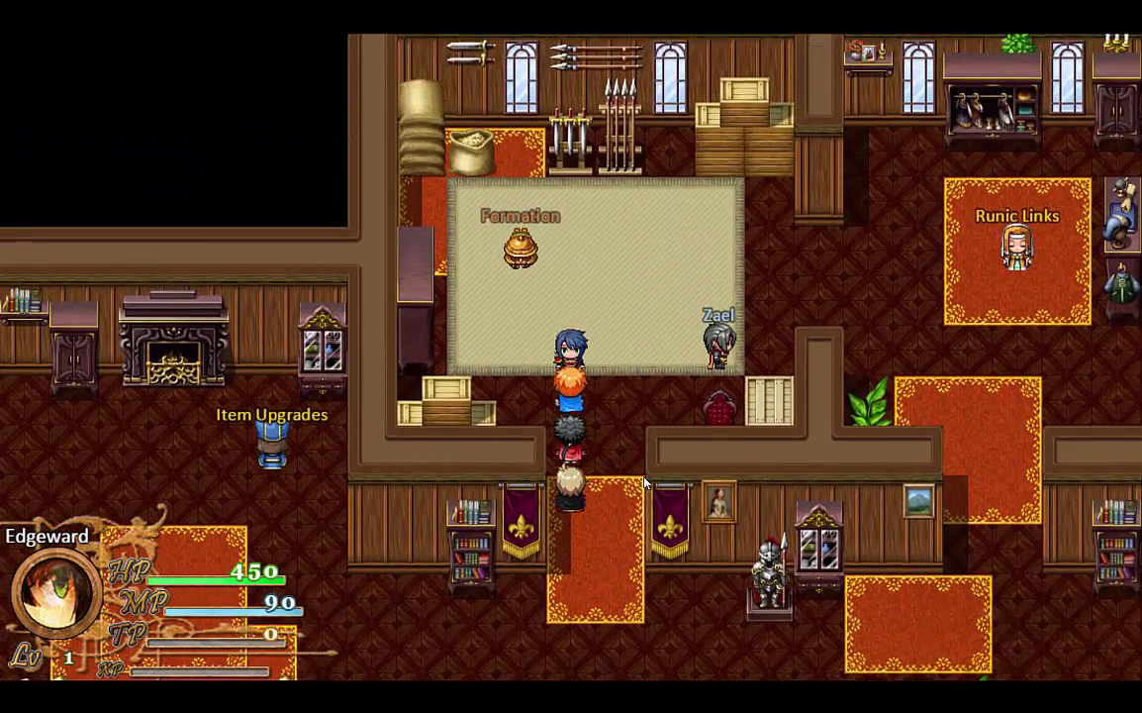
Lead the party out of the training room and back down the stairs to the hall's lower floor
left_click(642, 477)
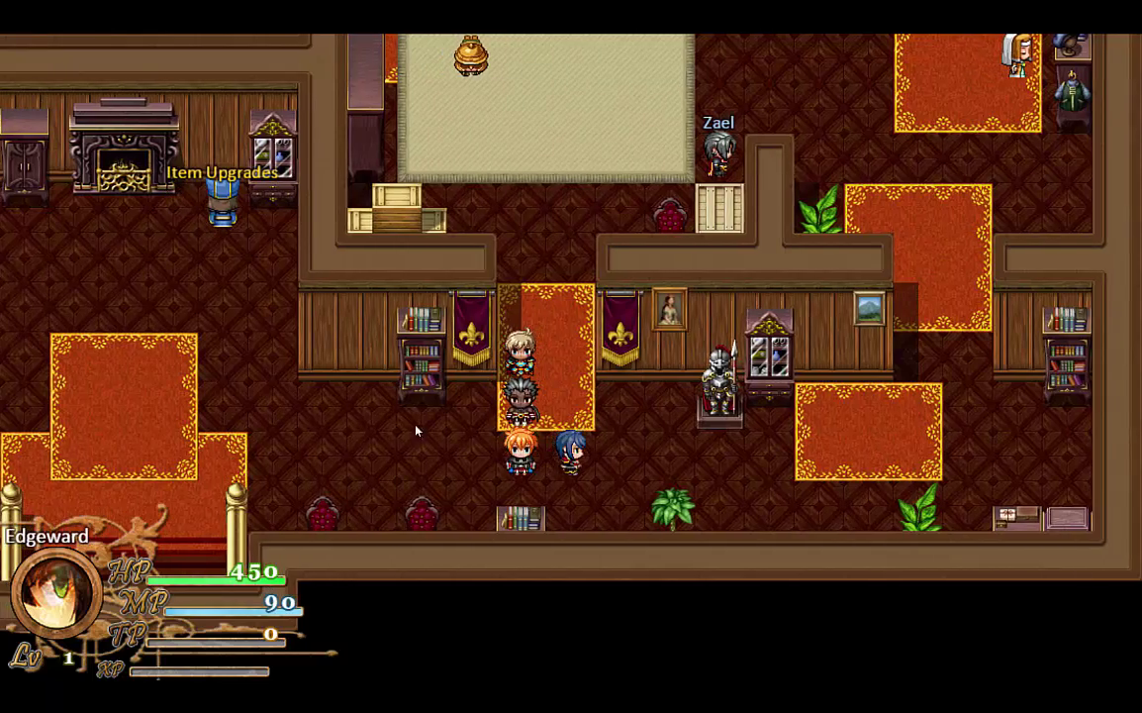
left_click(337, 423)
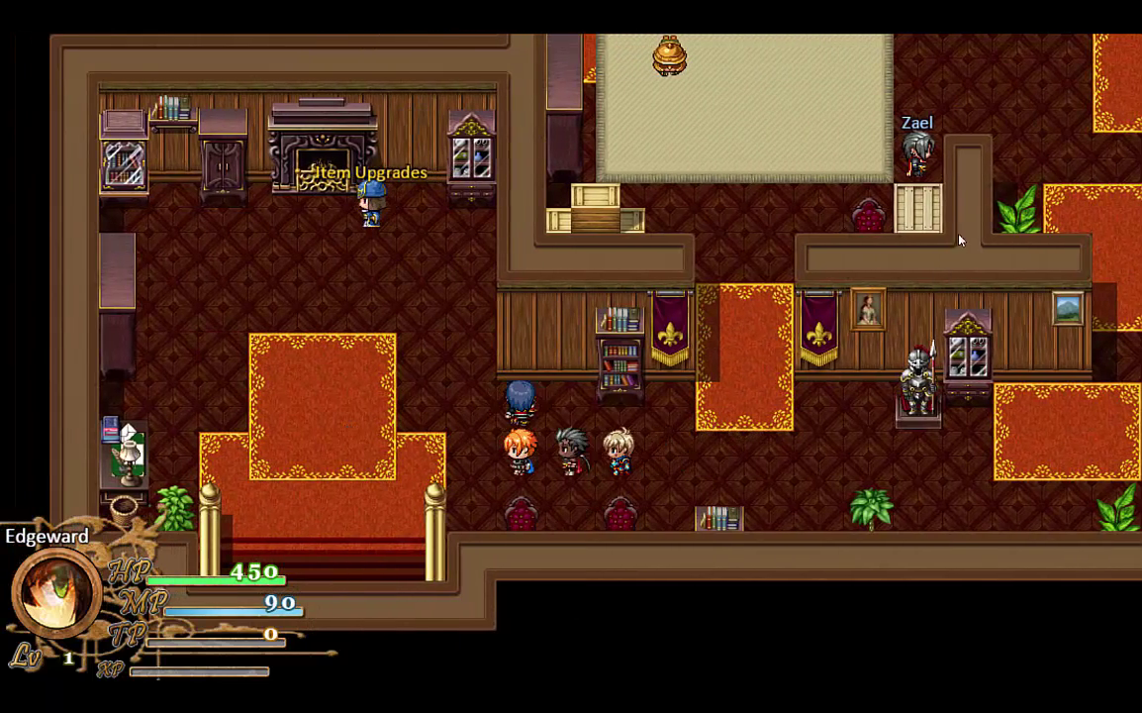
left_click(378, 522)
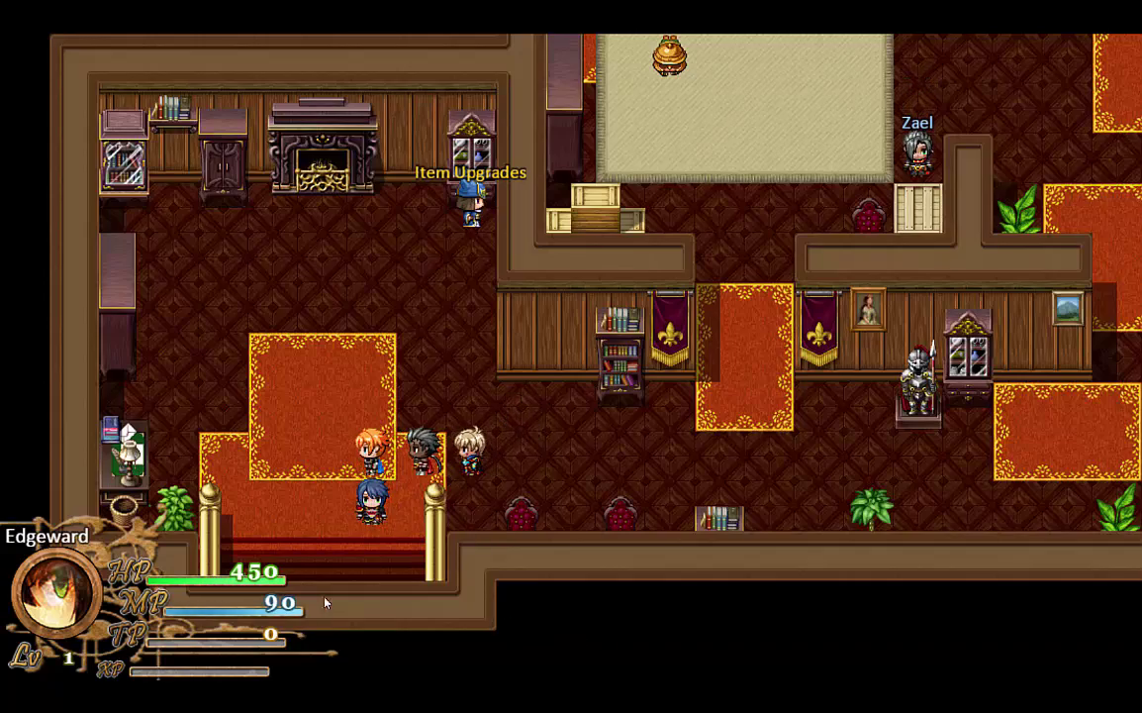
left_click(367, 574)
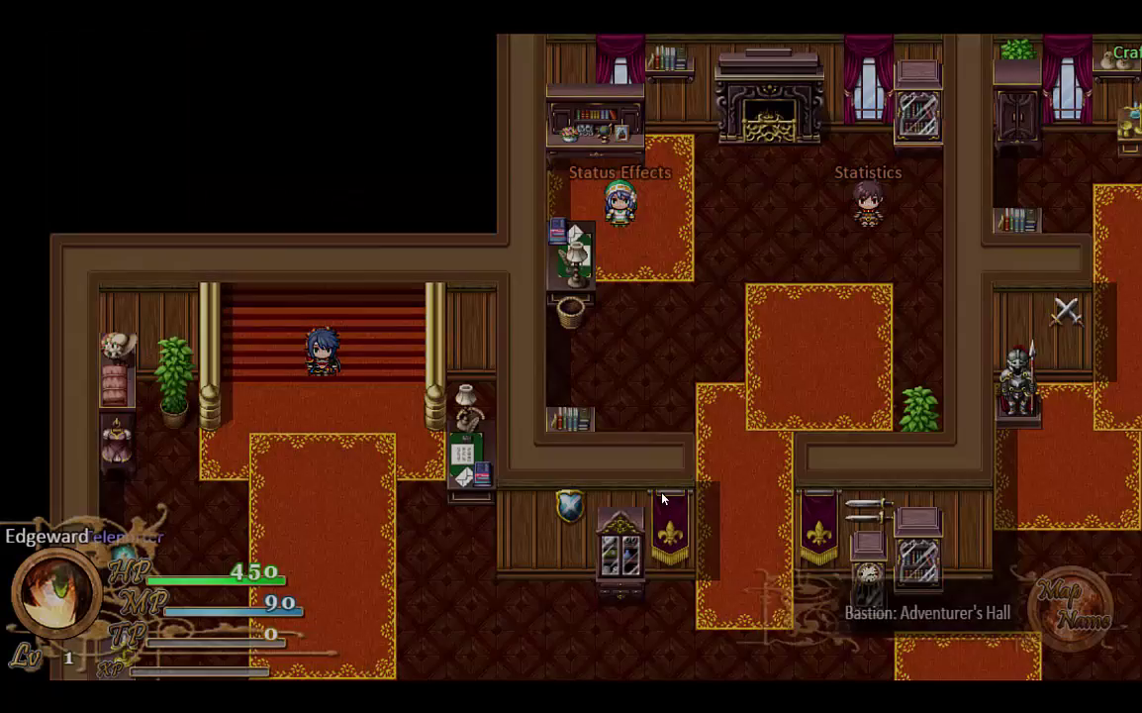
Lead the party out of the Adventurer's Hall and across the courtyard into the Tower of Records
left_click(747, 413)
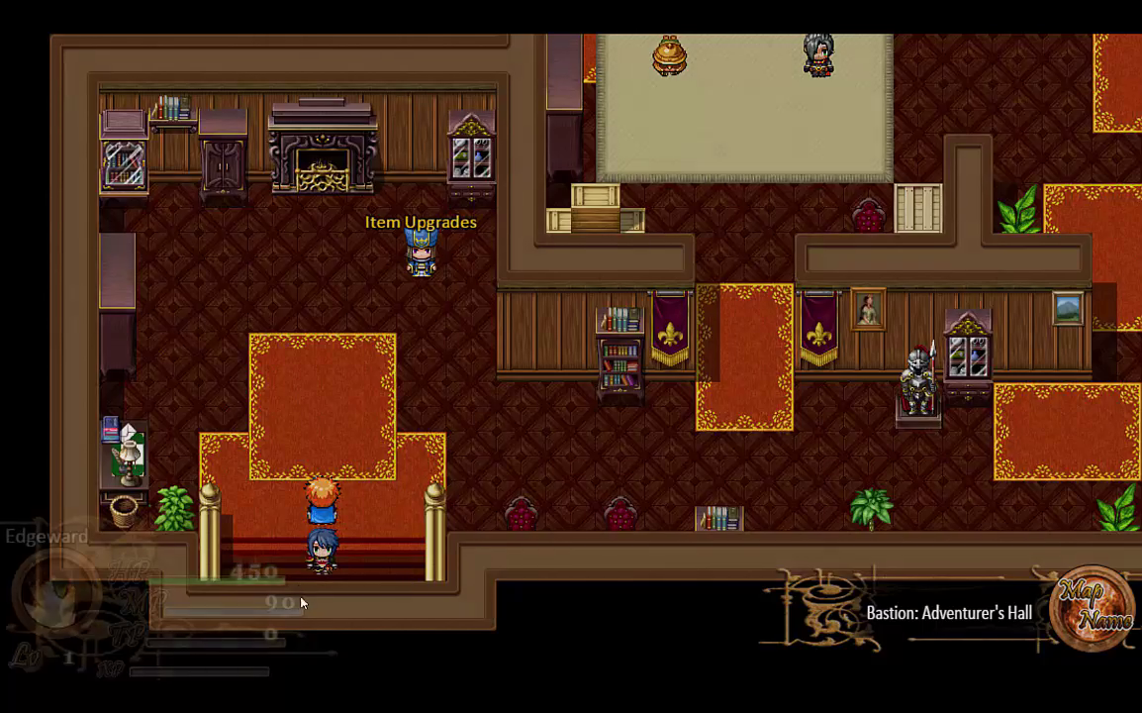
left_click(373, 594)
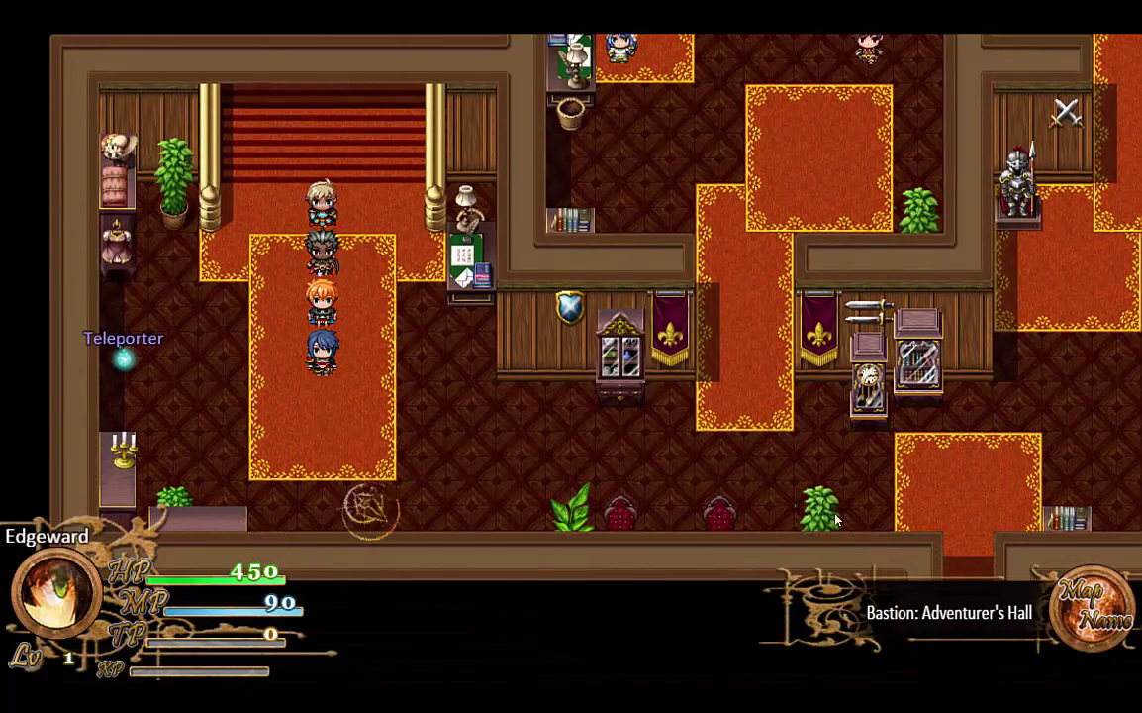
left_click(973, 547)
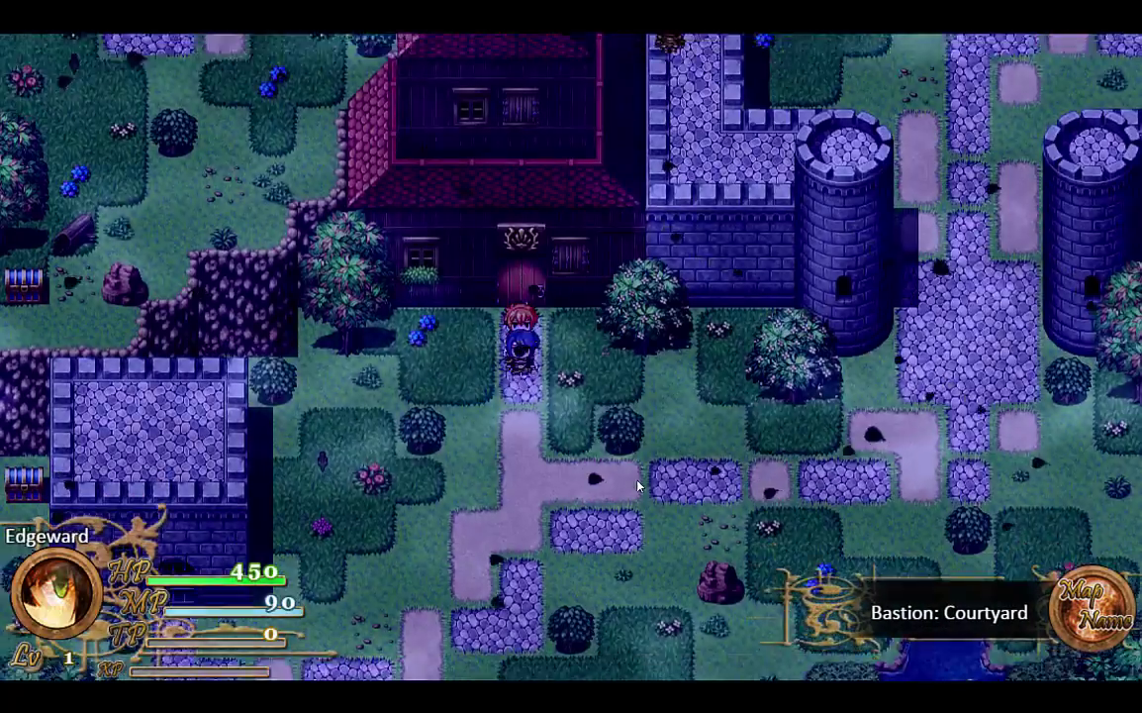
left_click(916, 385)
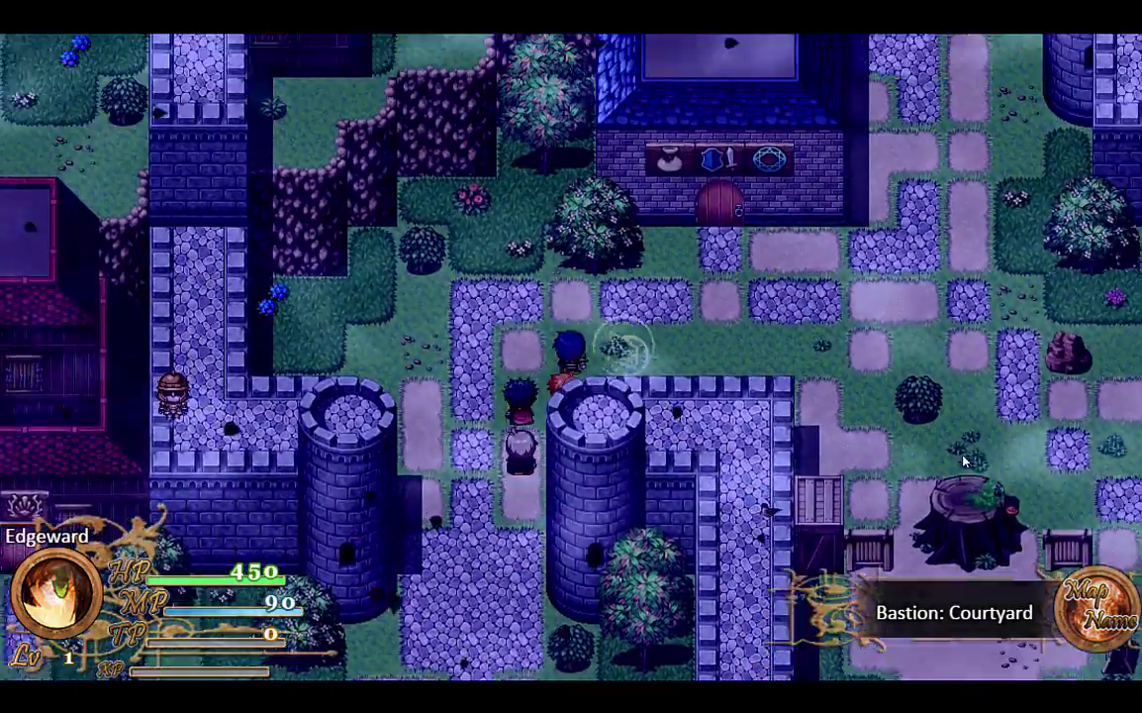
left_click(954, 362)
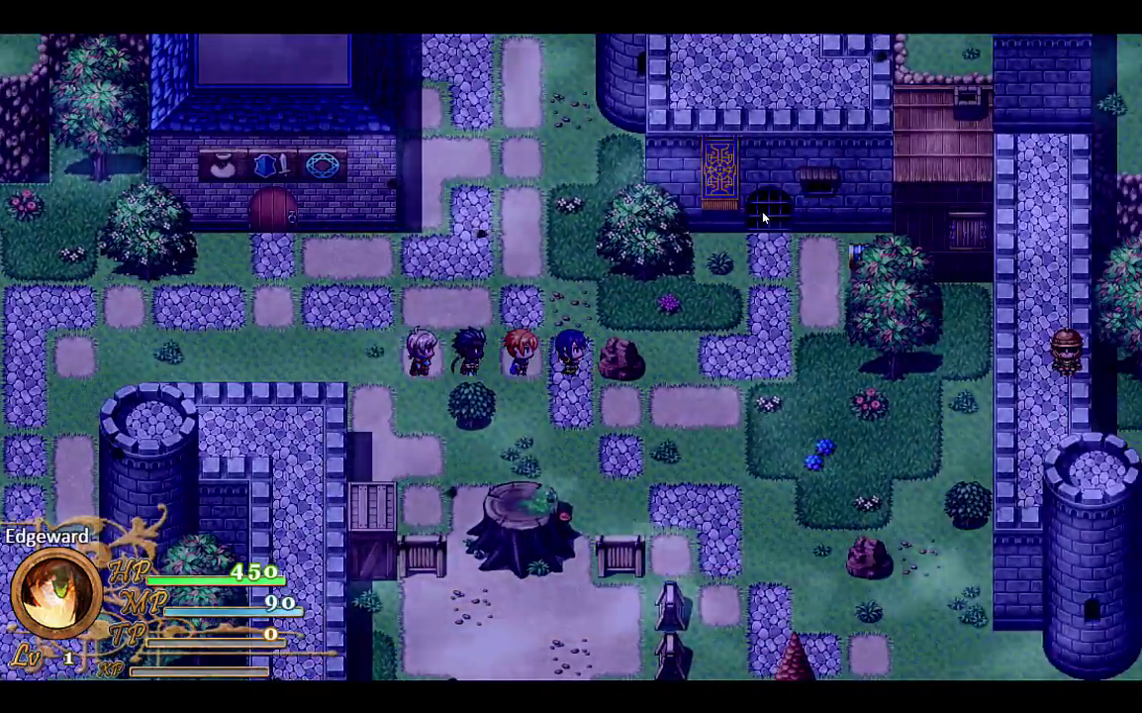
left_click(763, 217)
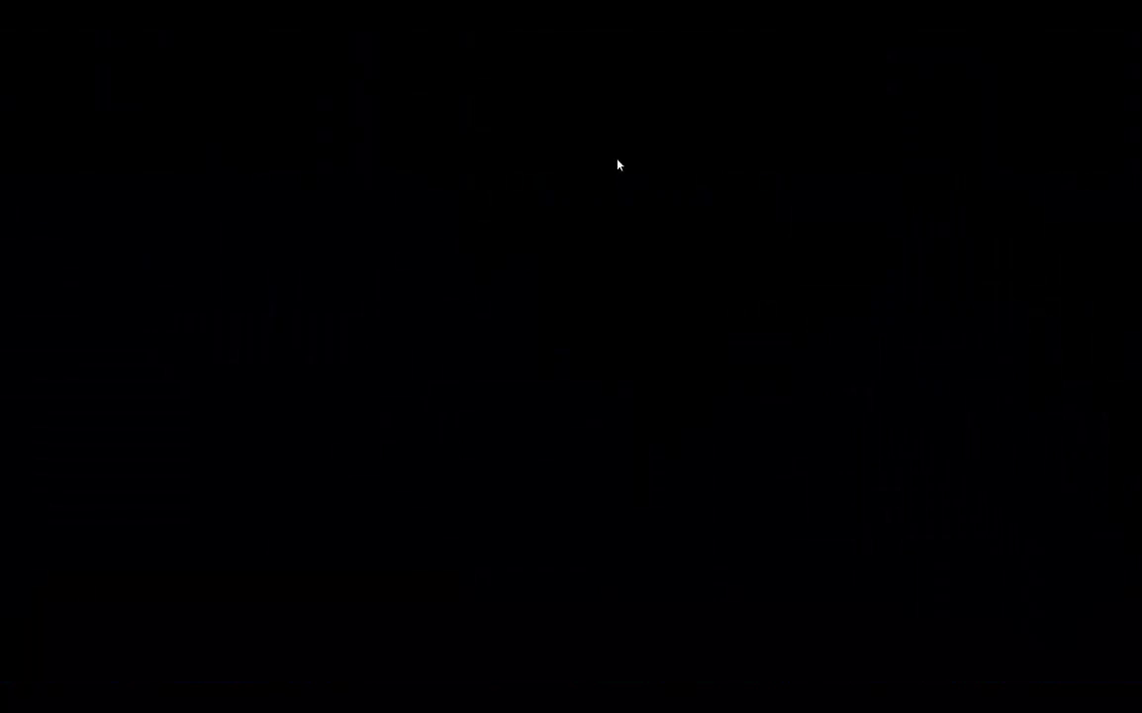
Lead the party through the Tower of Records and up the steps to the Teleport Crystal
left_click(474, 404)
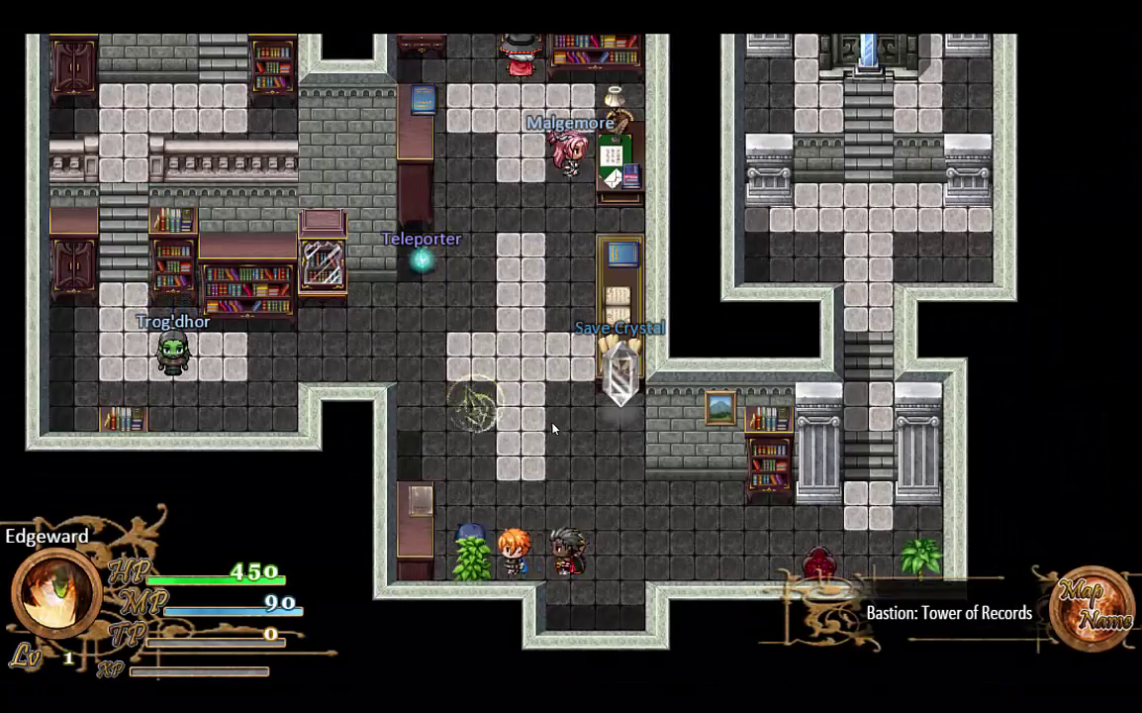
left_click(726, 505)
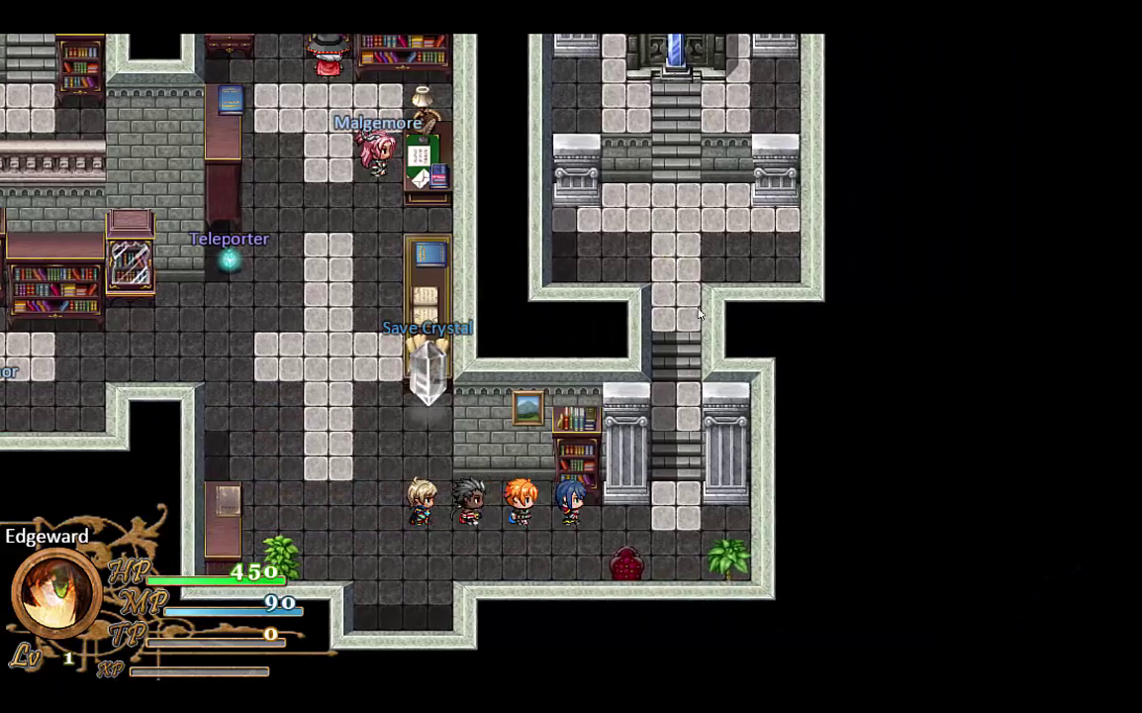
left_click(698, 314)
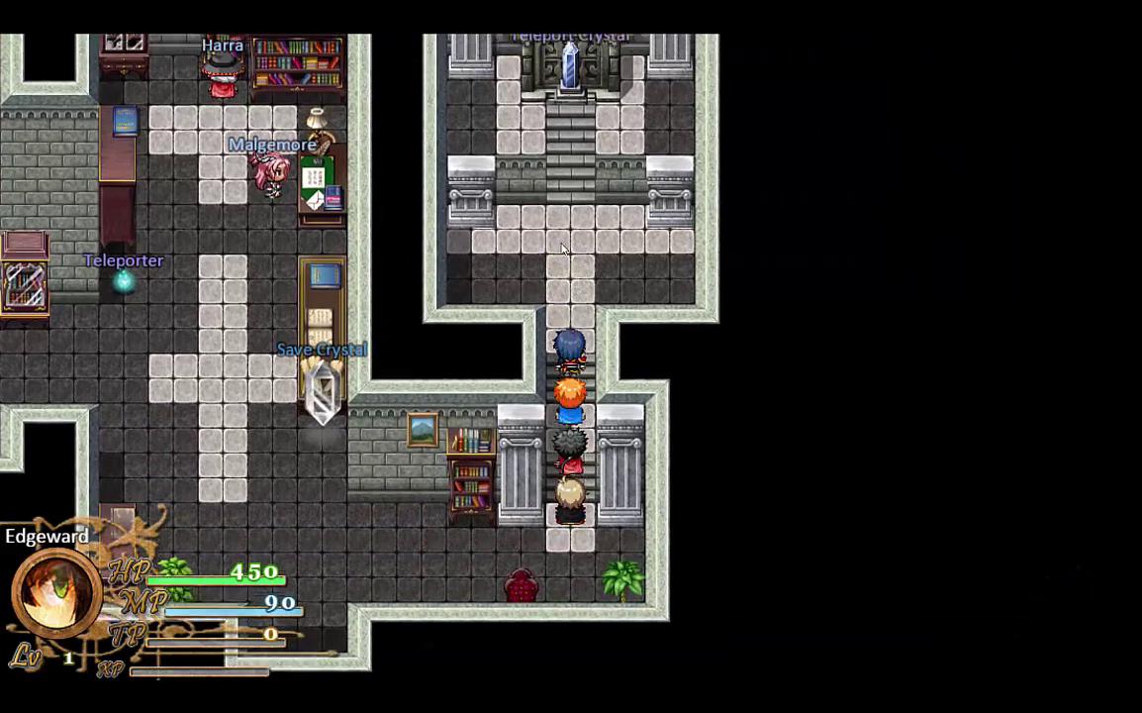
left_click(571, 177)
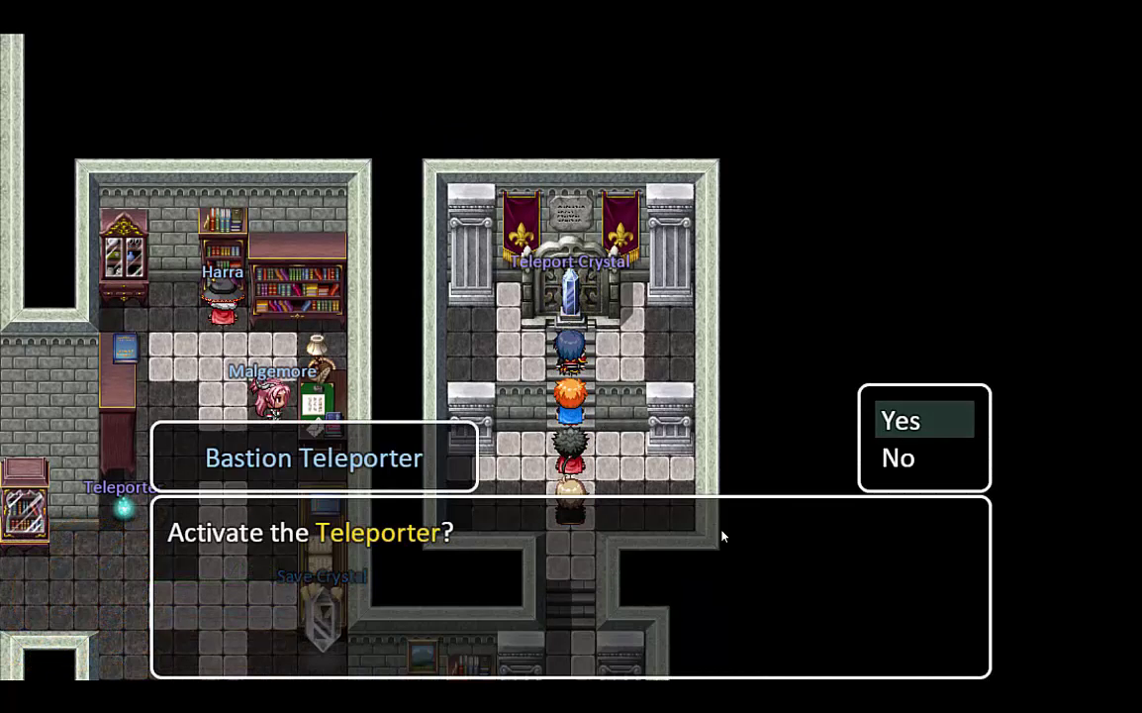
Activate the Bastion Teleporter to view its destinations, cancel the choice and walk the party back from the crystal
left_click(915, 423)
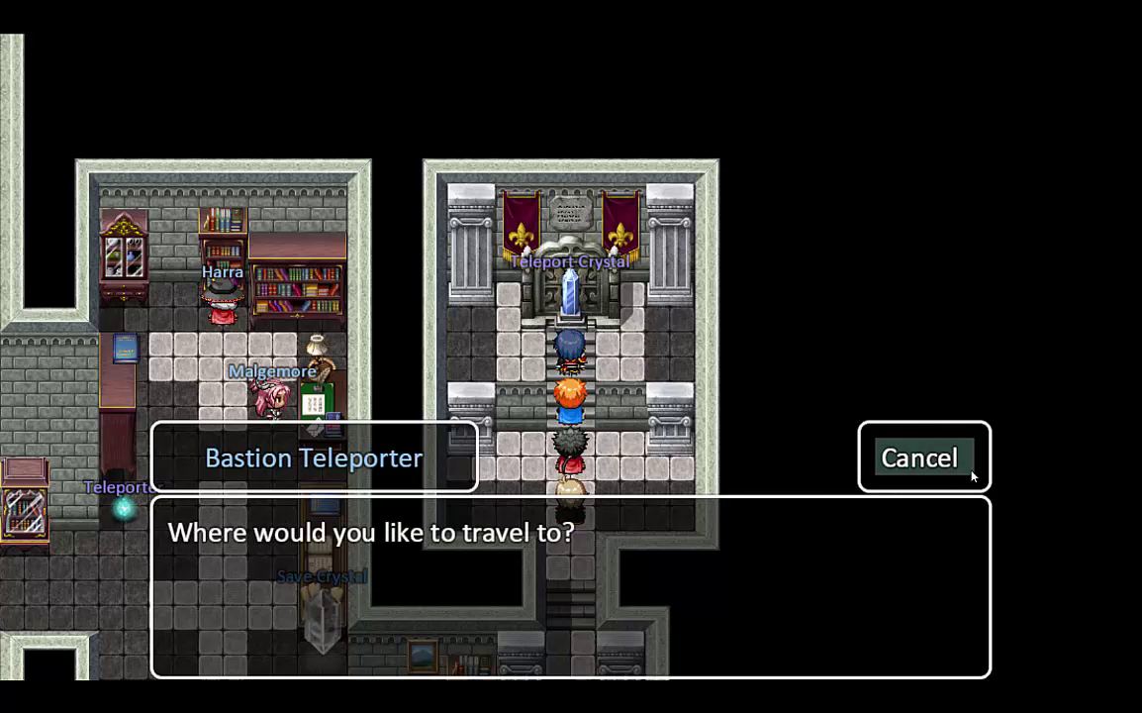
left_click(972, 475)
left_click(533, 522)
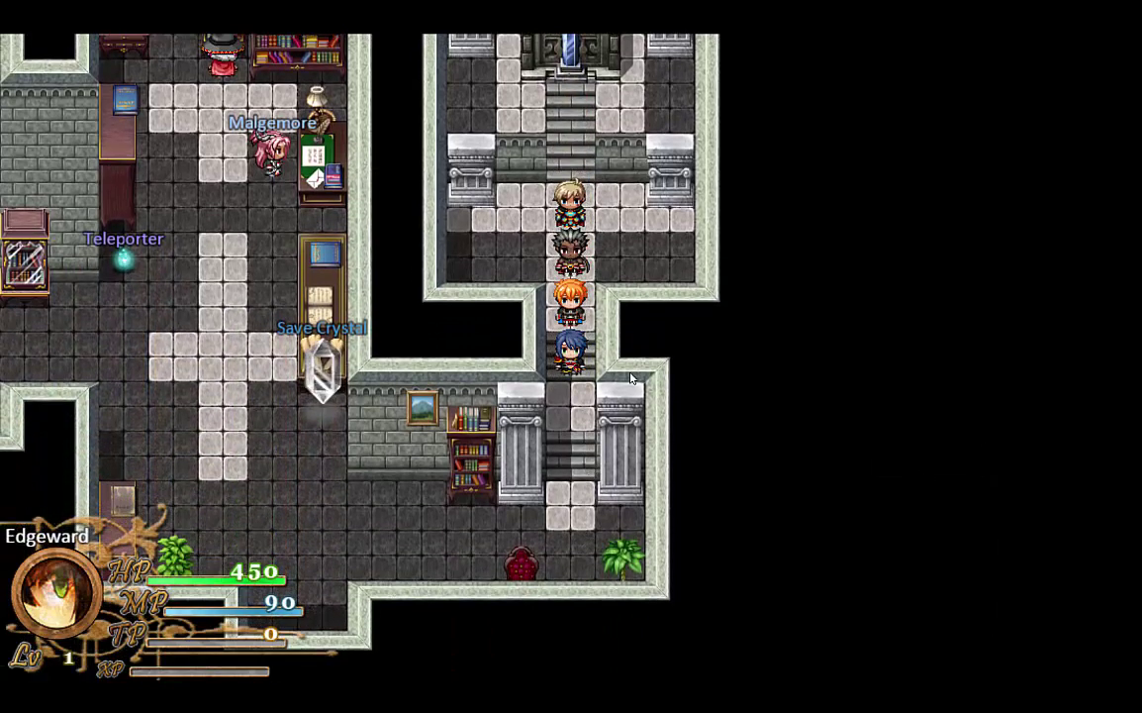
Open the game's debug switch list and bring up switches 0221-0230 for the teleport destinations
right_click(632, 378)
scroll(614, 173, "down", 1)
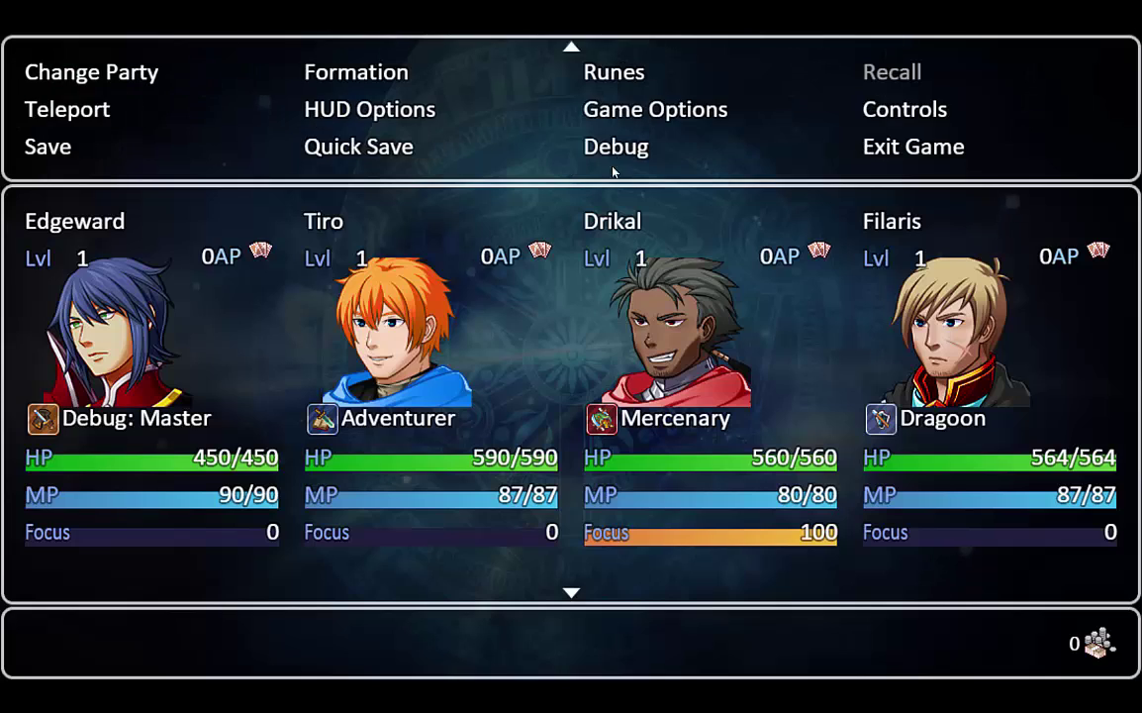
left_click(617, 149)
scroll(176, 463, "down", 1)
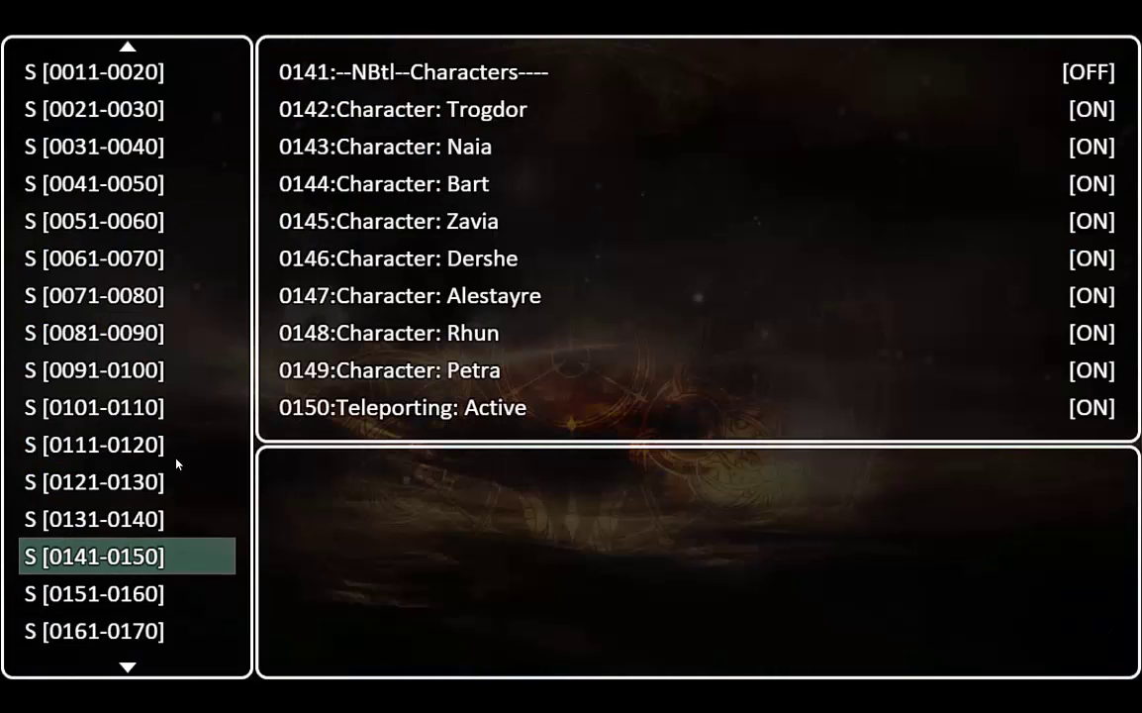
scroll(176, 464, "down", 11)
left_click(99, 519)
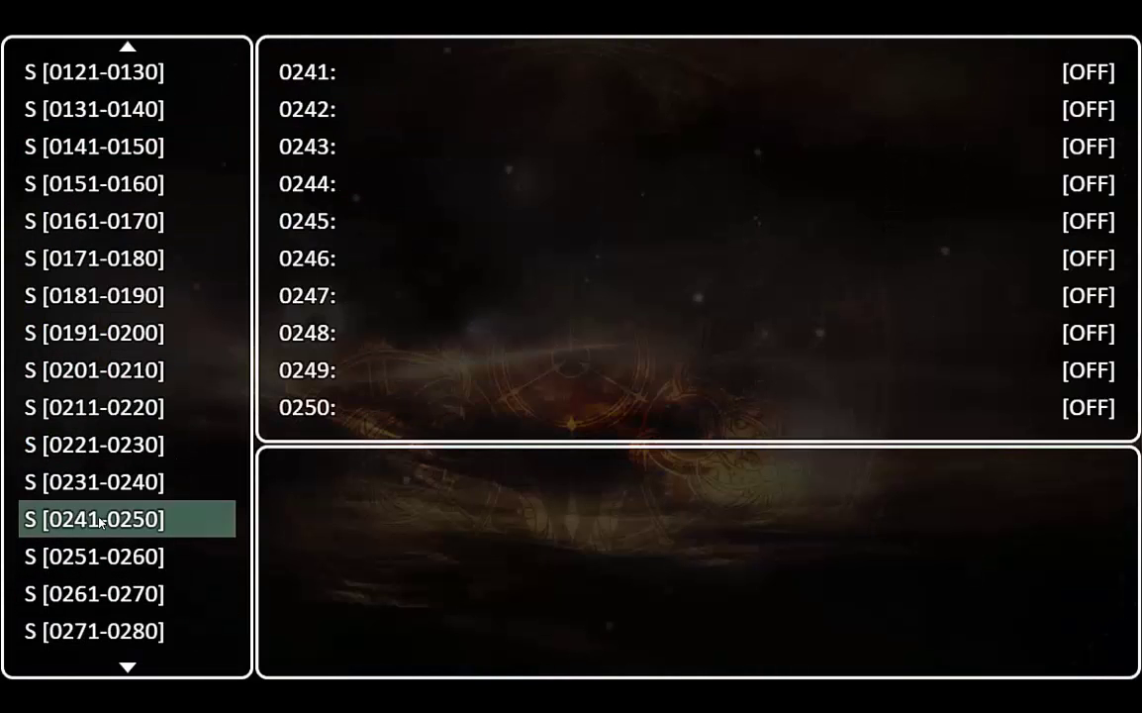
mouse_move(100, 498)
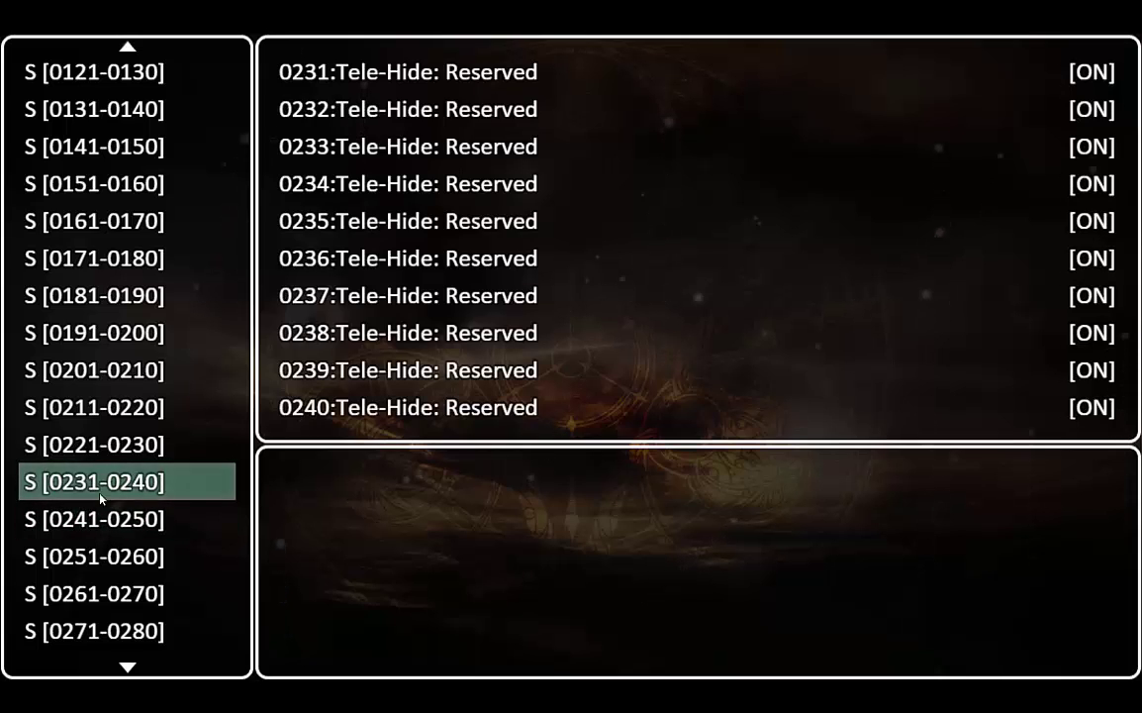
mouse_move(30, 451)
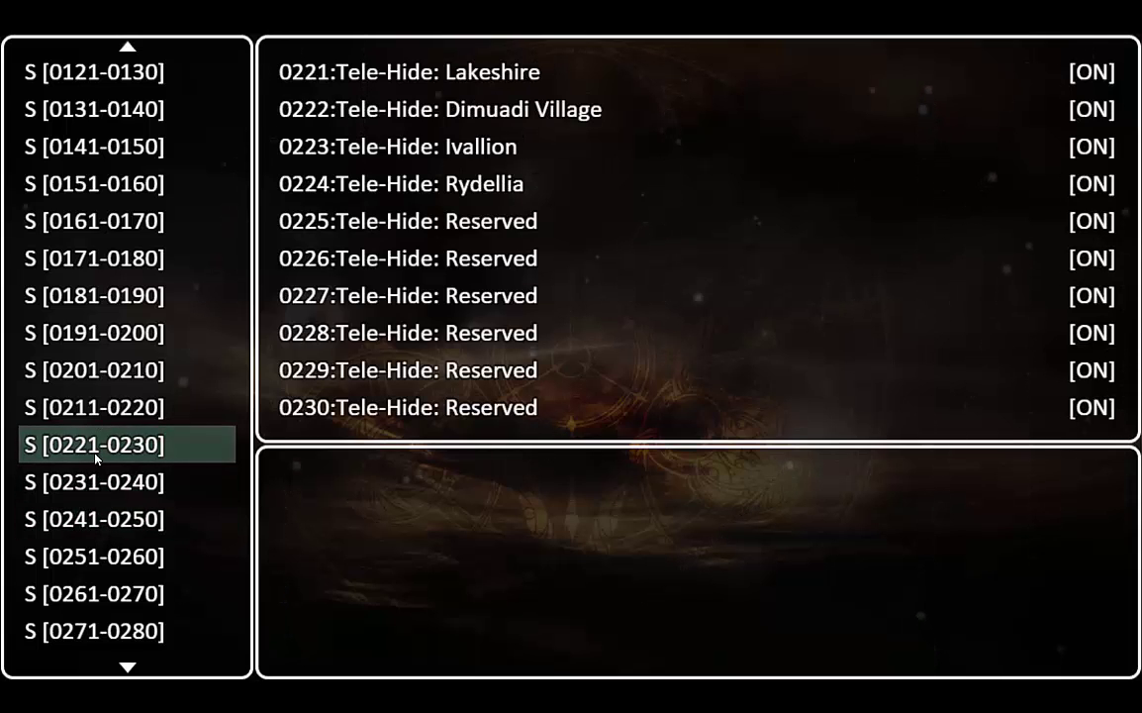
left_click(207, 429)
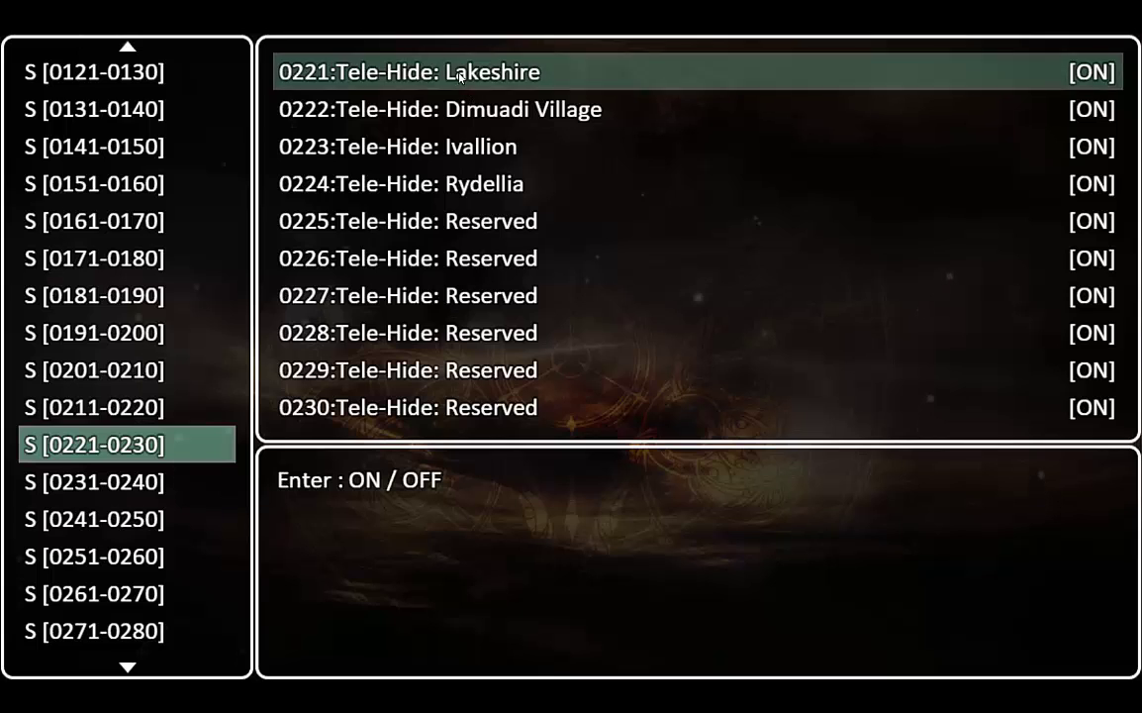
Turn off the Tele-Hide switches for Lakeshire, Dimuadi Village and Ivallion, and return to the game map
key("Return")
key("Down")
key("Return")
key("Down")
key("Return")
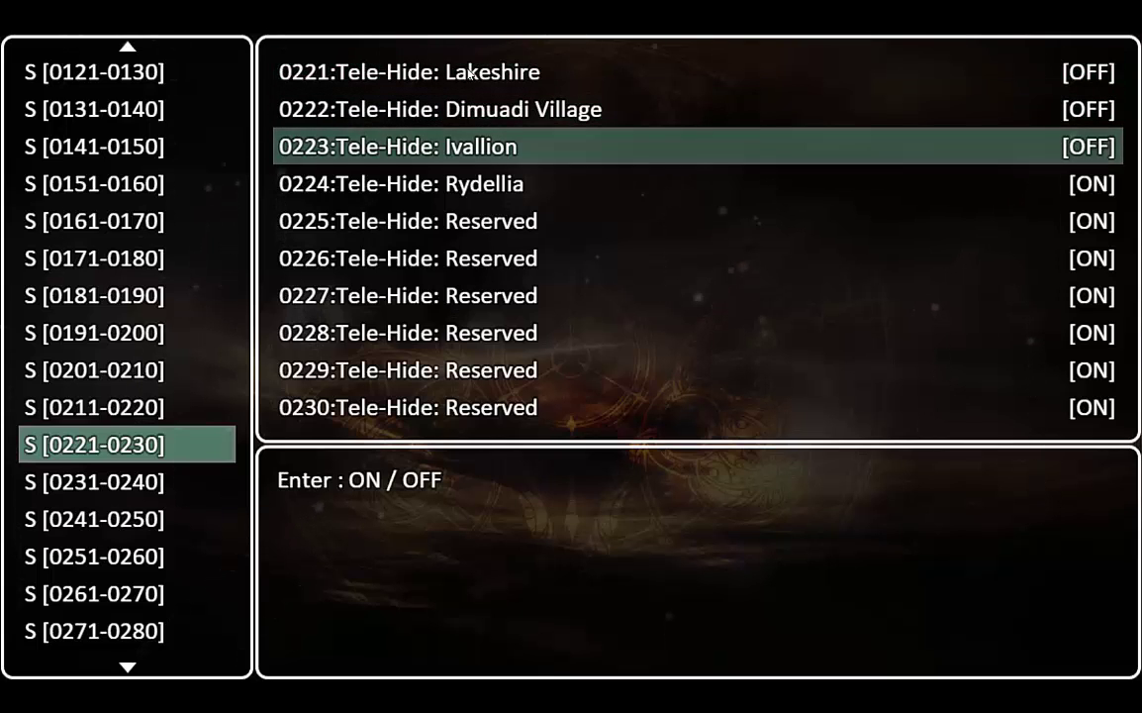
key("Escape")
key("Escape")
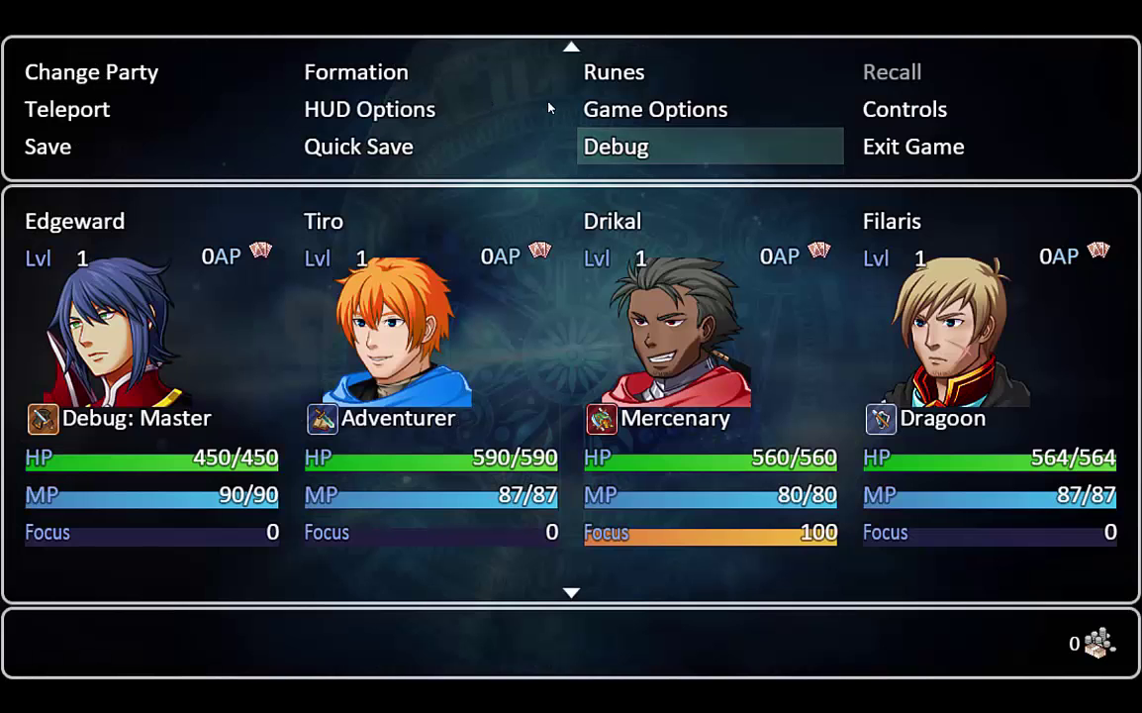
key("Escape")
Return to the Teleport Crystal, activate it to review the travel destinations, and leave without travelling
left_click(570, 112)
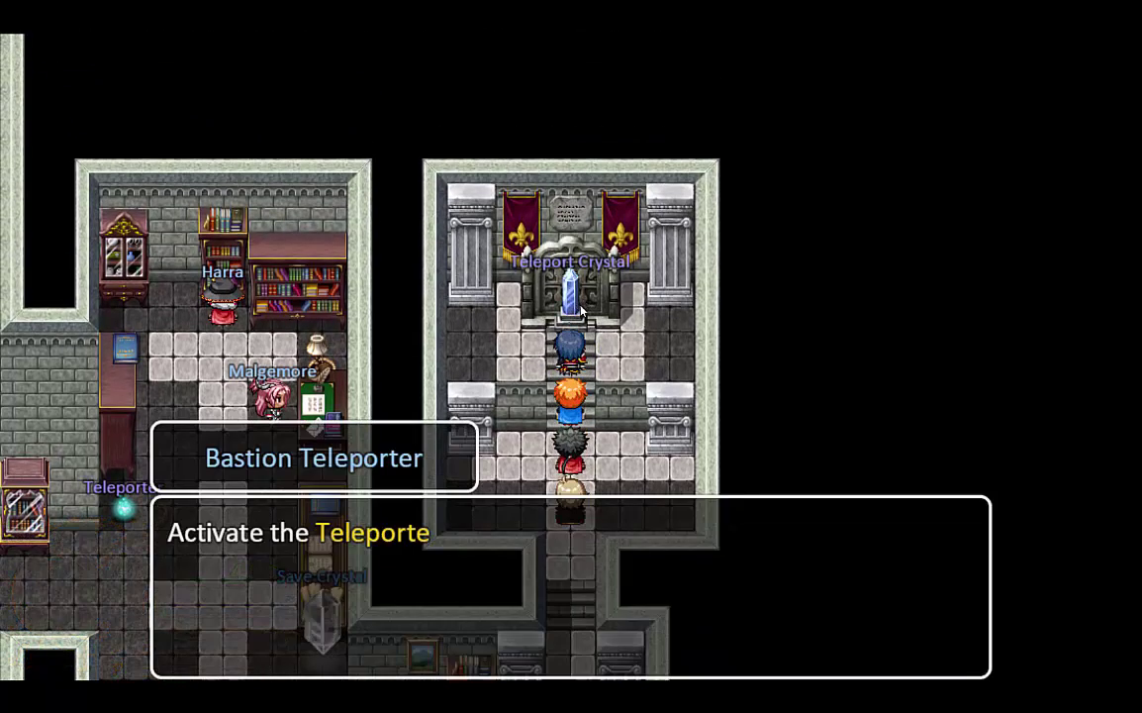
left_click(936, 427)
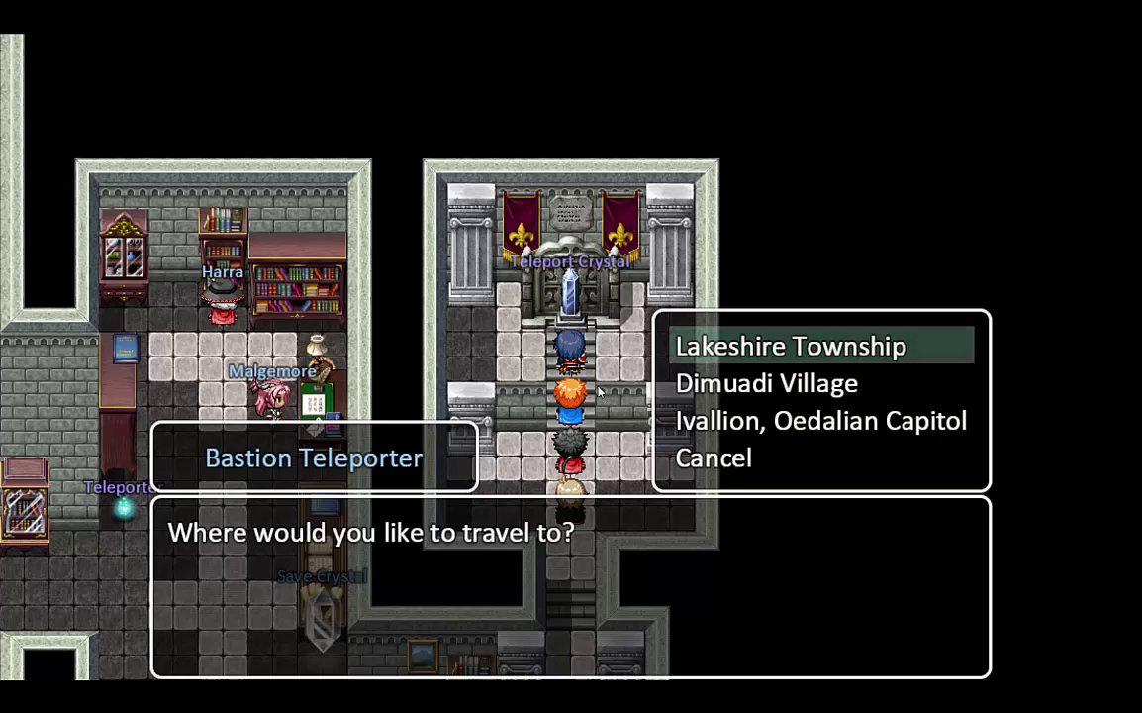
key("Escape")
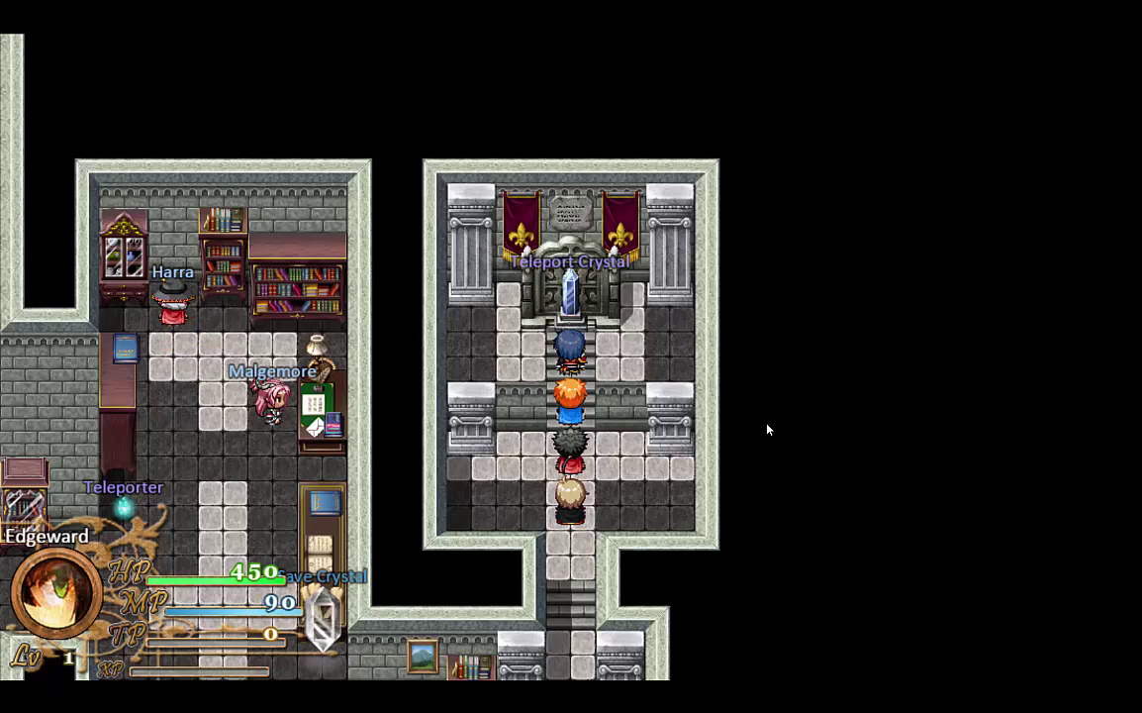
Close the playtest and open the Character Battle Check common event in the RPG Maker MV database
key("F4")
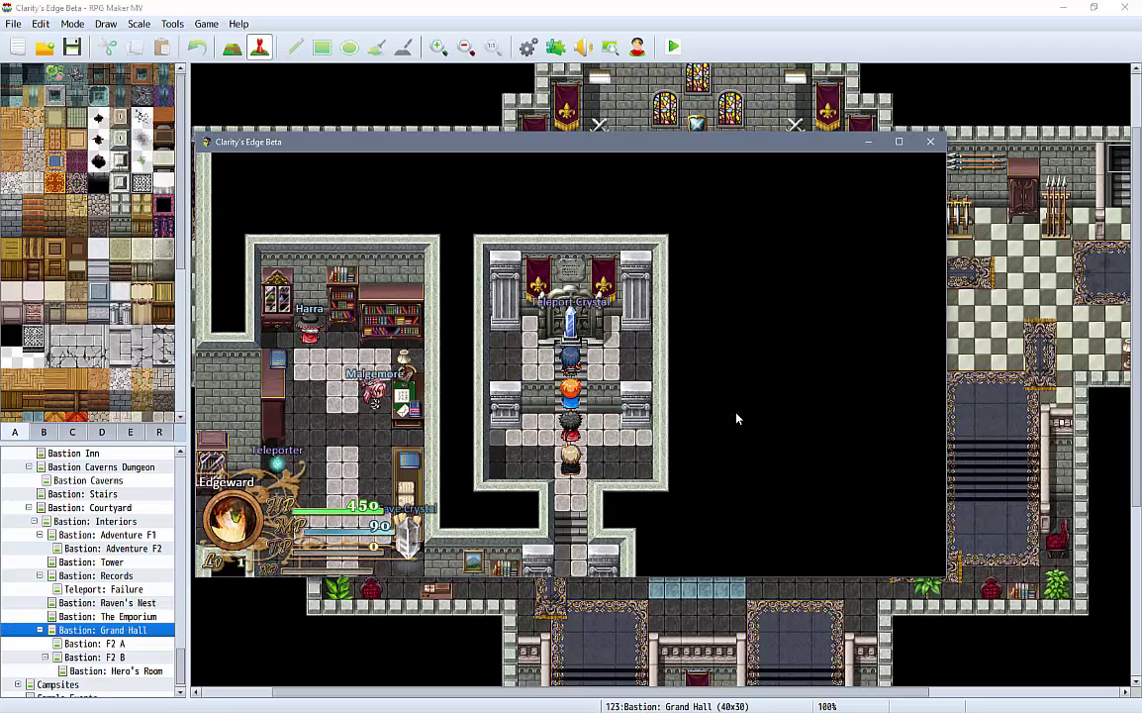
left_click(937, 140)
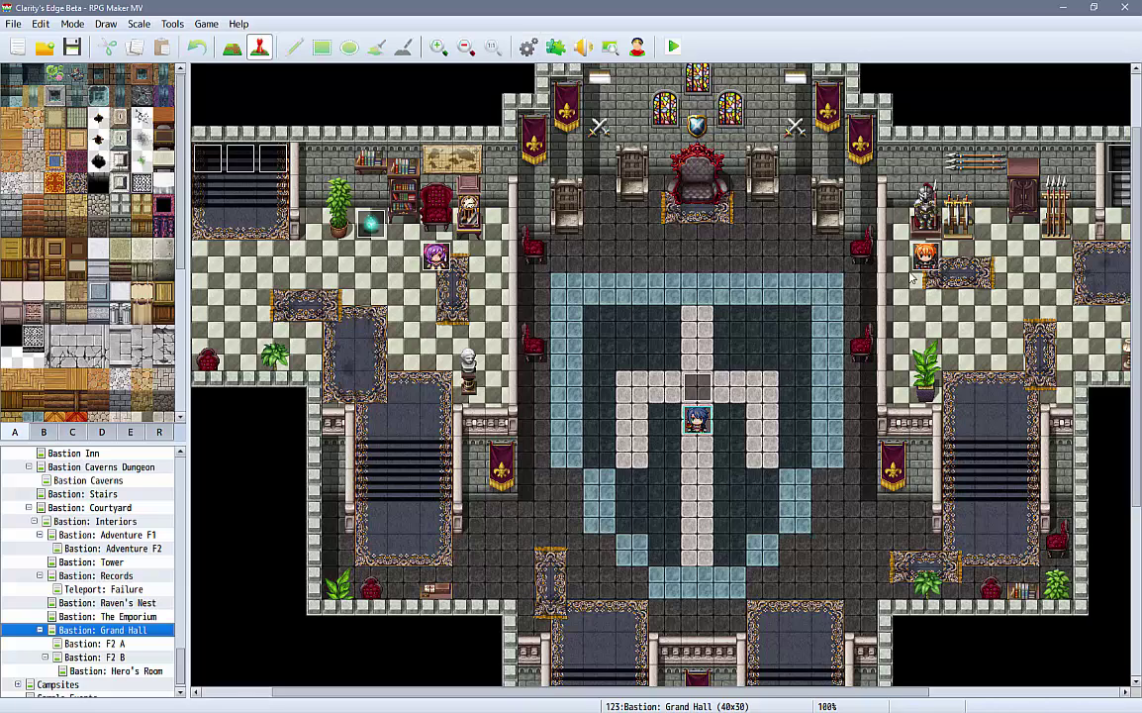
left_click(530, 47)
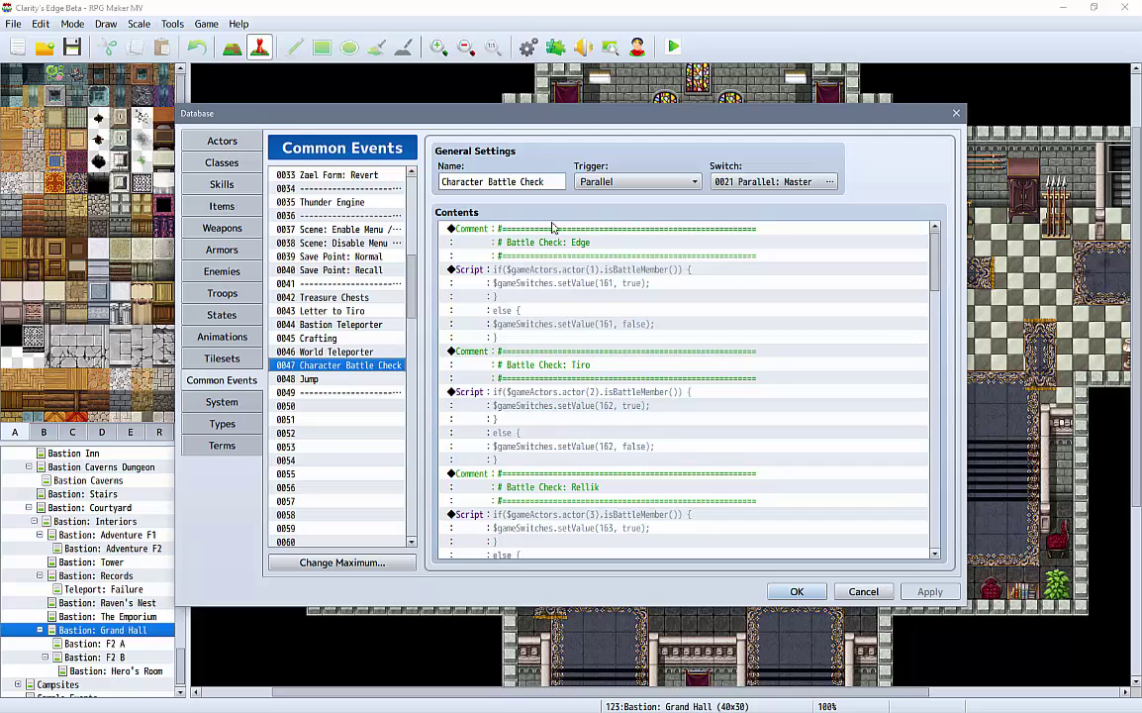
Examine the battle check scripts for Edge and Tiro in the common event, then close the database
left_click(522, 265)
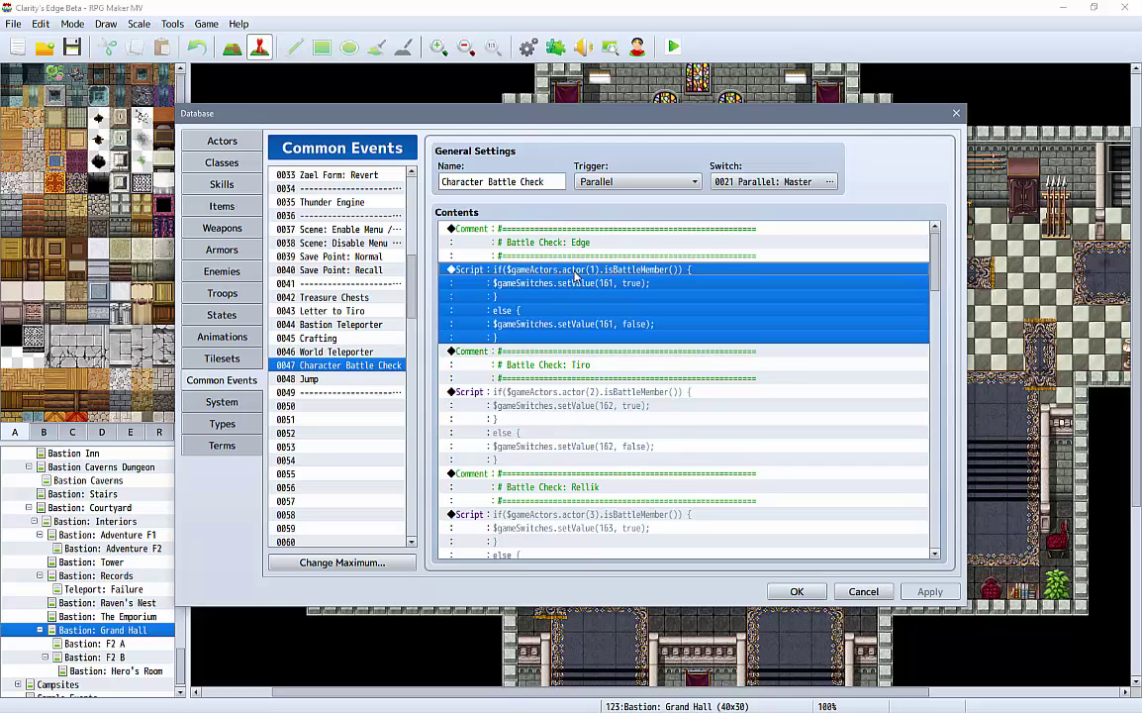
key("Return")
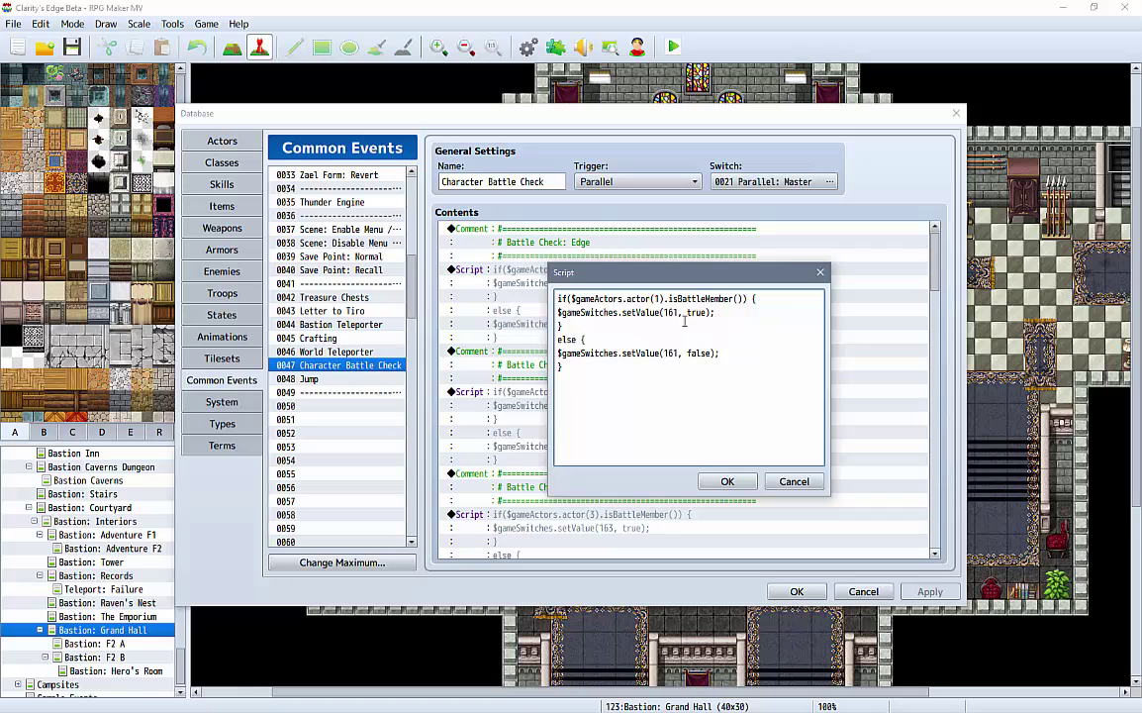
left_click(737, 481)
left_click(611, 406)
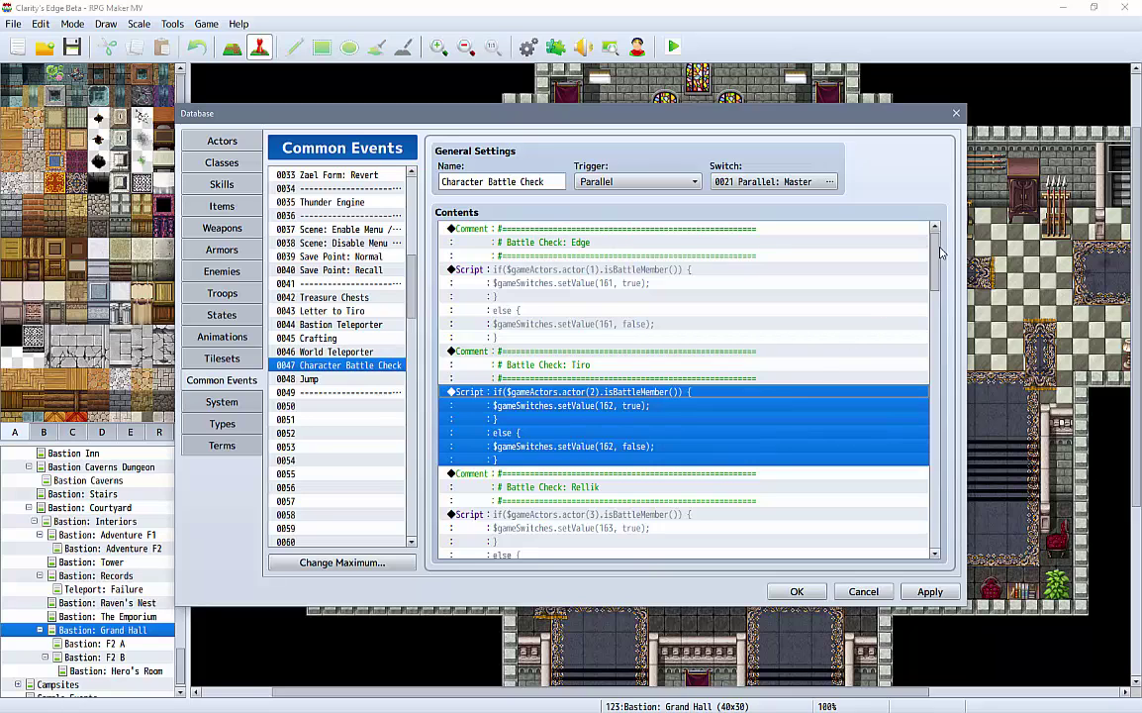
left_click_drag(935, 252, 938, 173)
left_click(795, 592)
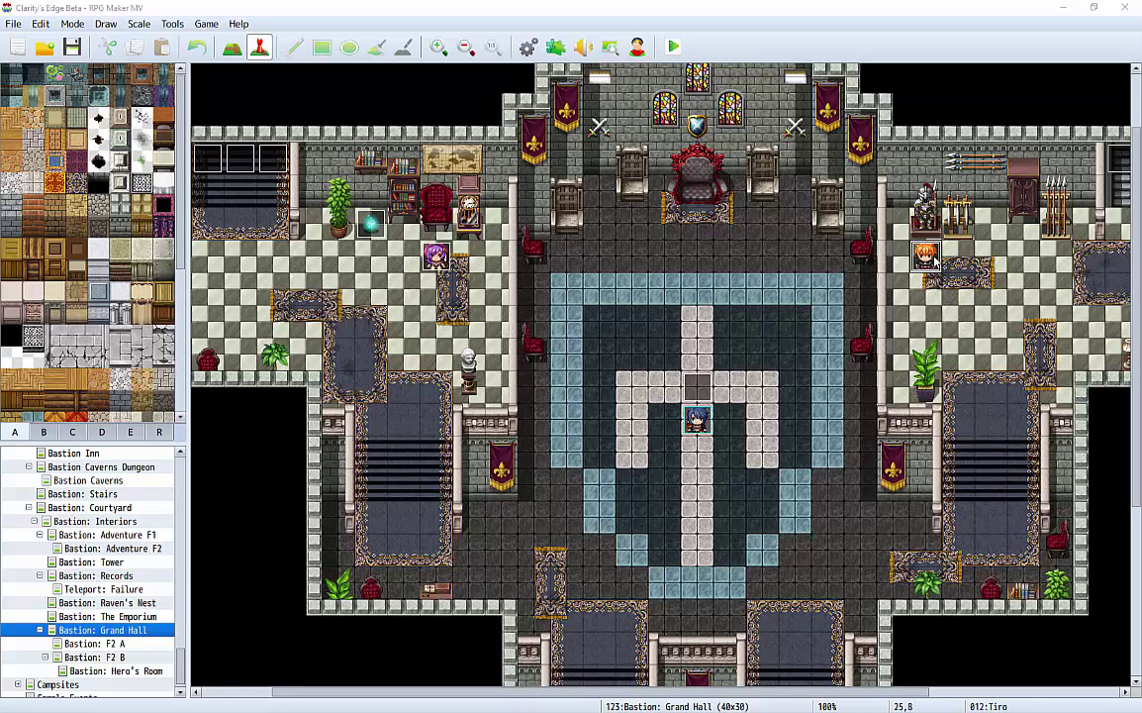
Open Tiro's event in the Grand Hall and examine its Mini Label comment, random Party Text variable and conditional dialogue branches
double_click(930, 258)
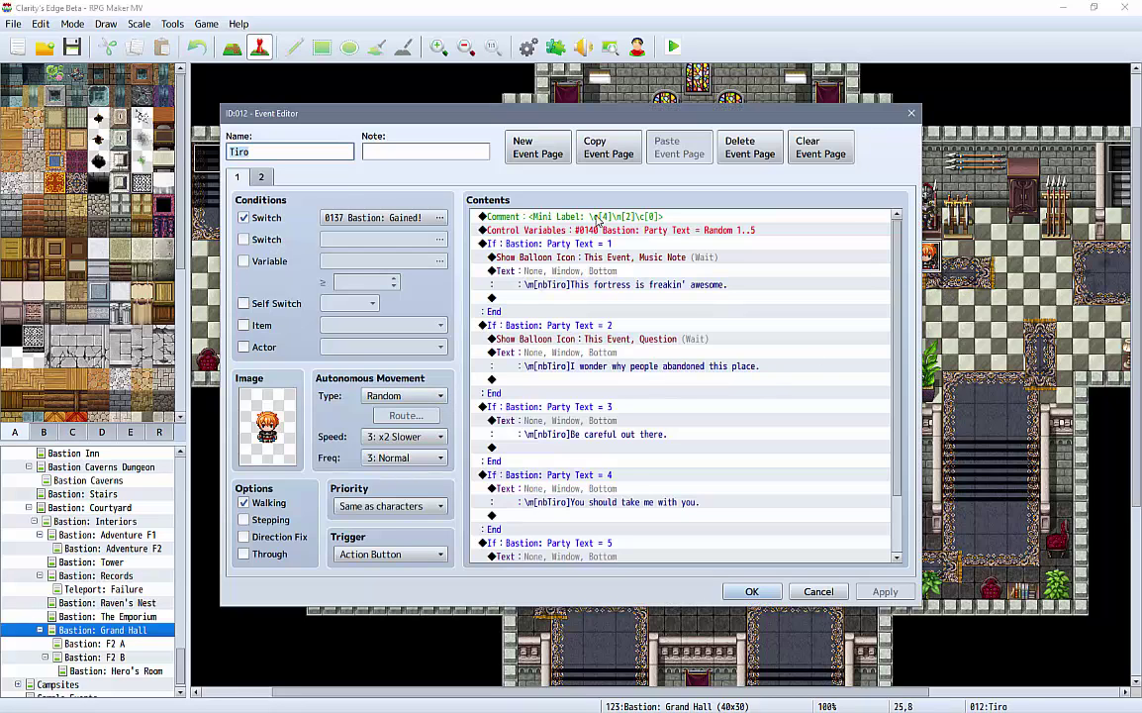
left_click(554, 216)
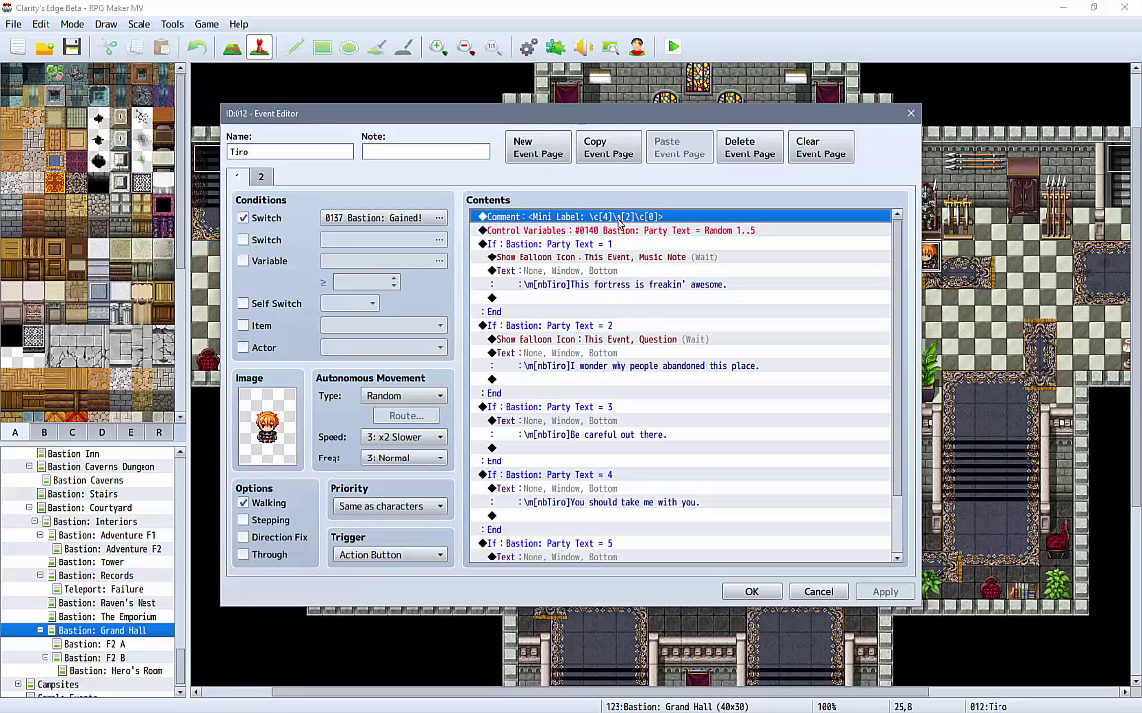
left_click(698, 231)
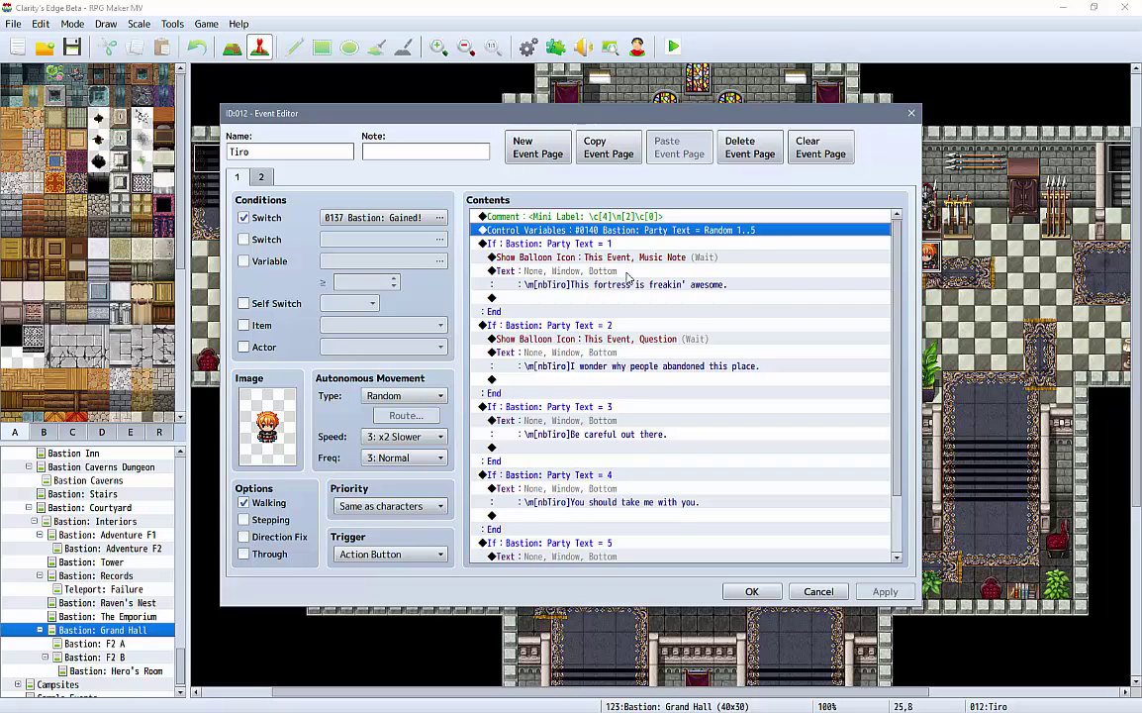
left_click(609, 244)
left_click(604, 328)
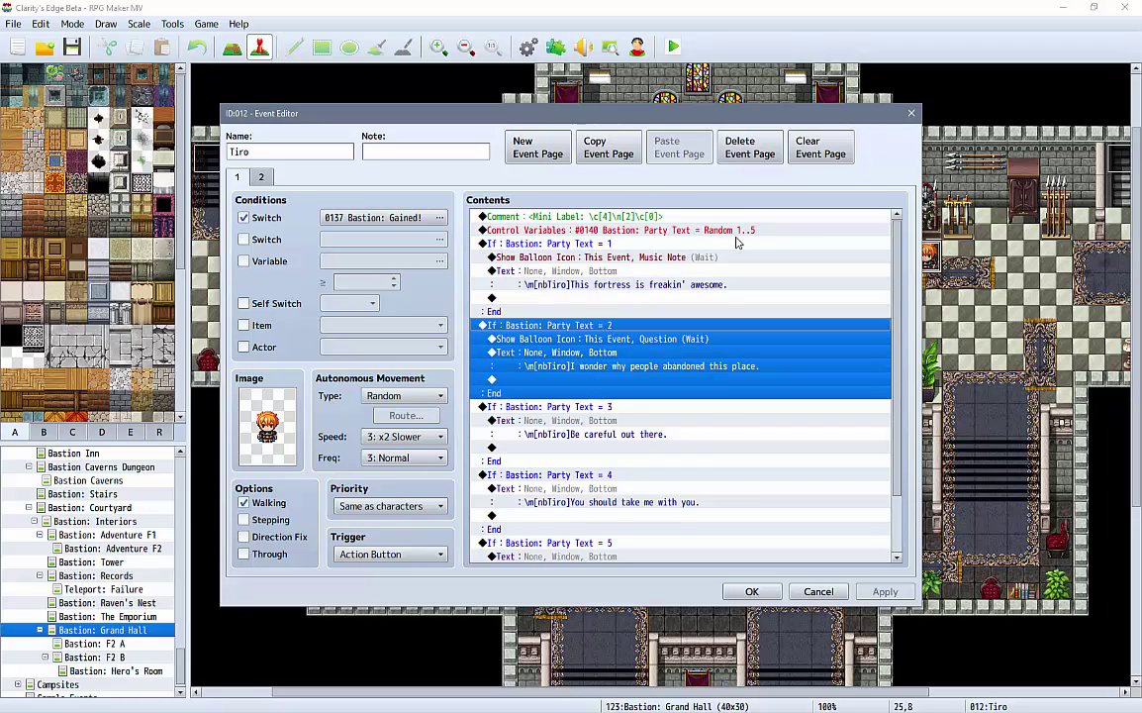
left_click(737, 230)
left_click(598, 244)
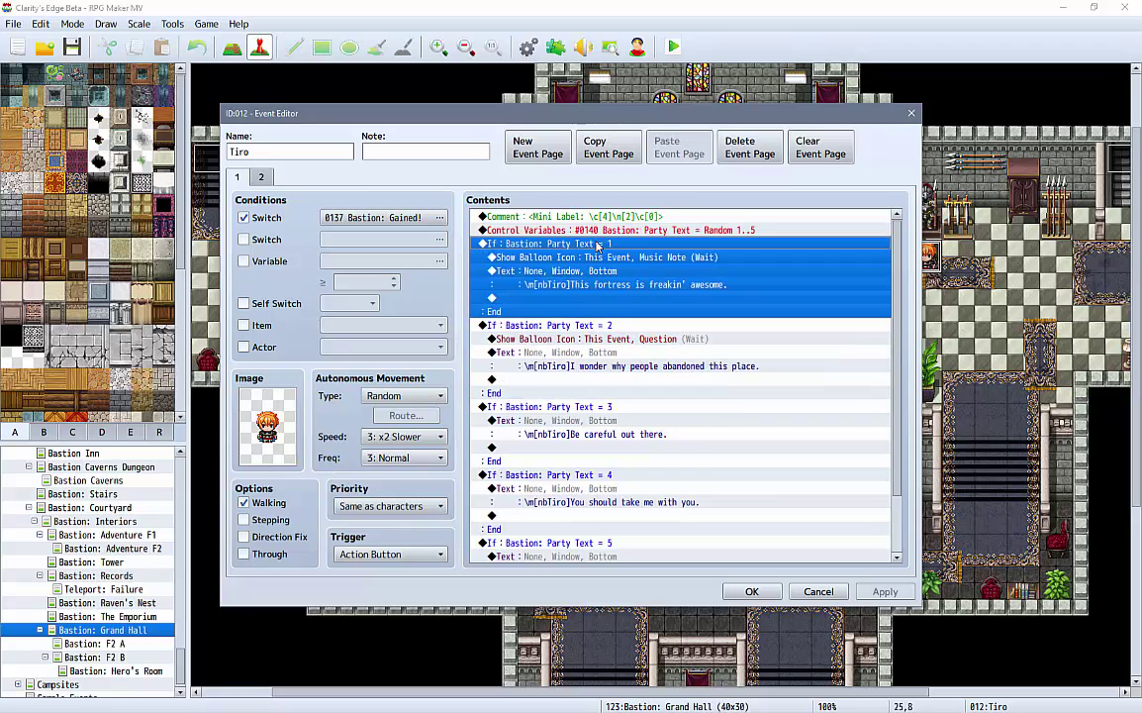
left_click(618, 328)
left_click(605, 408)
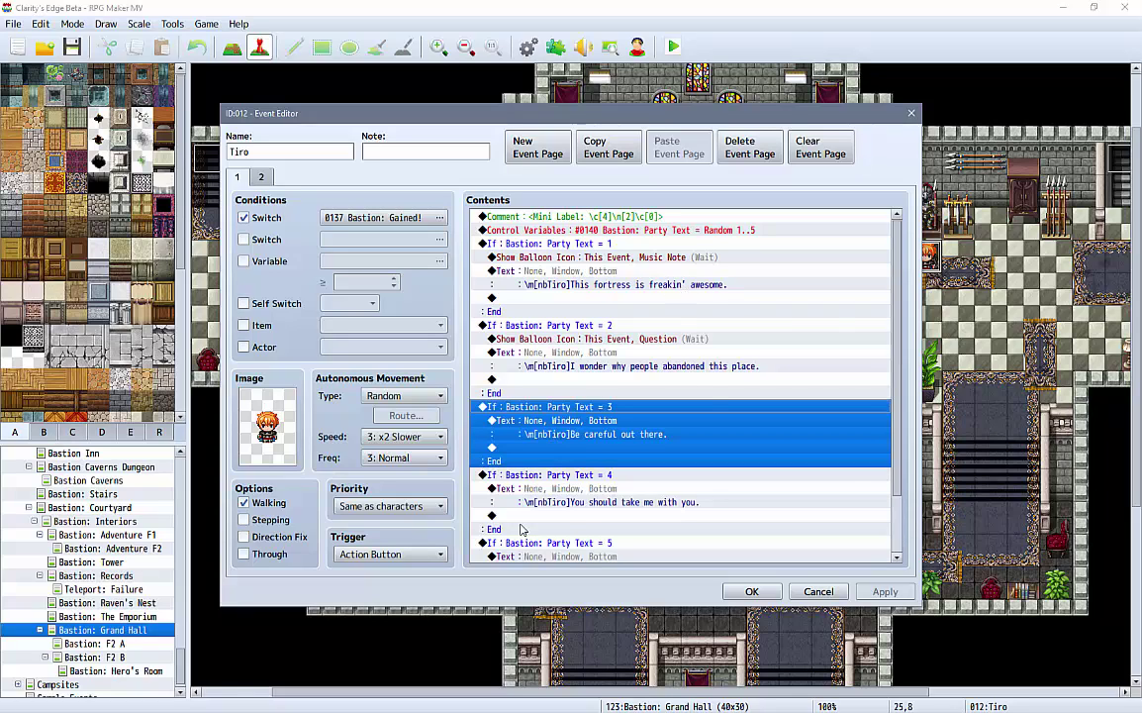
scroll(897, 281, "down", 2)
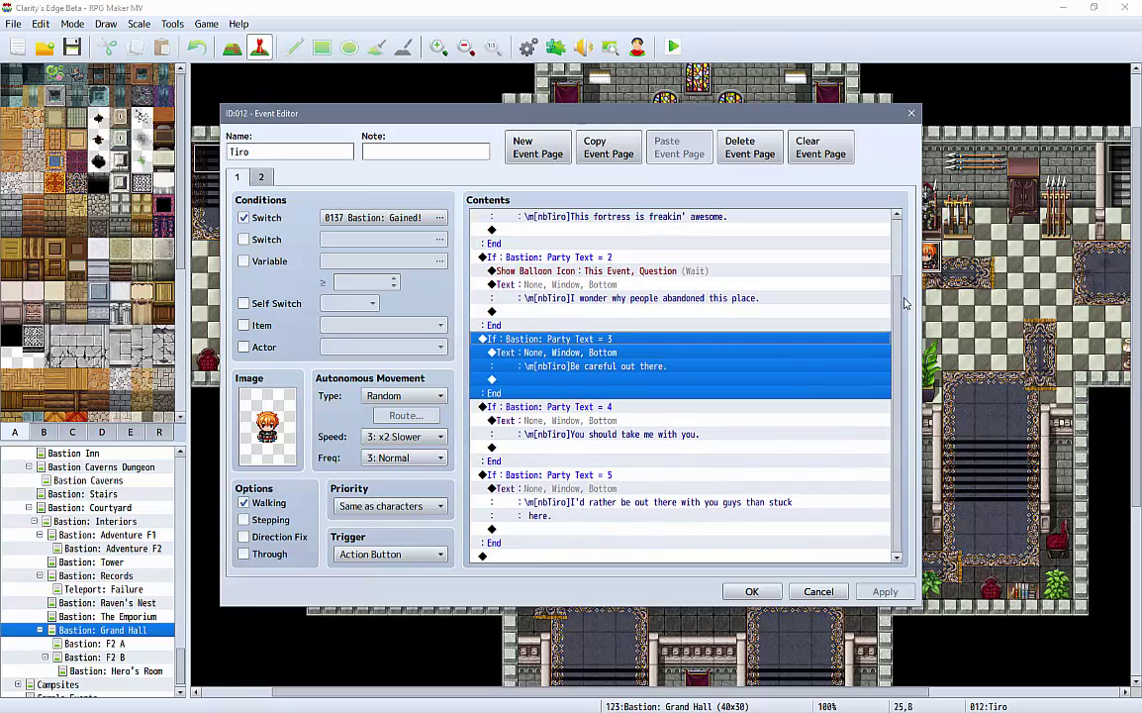
scroll(897, 280, "up", 2)
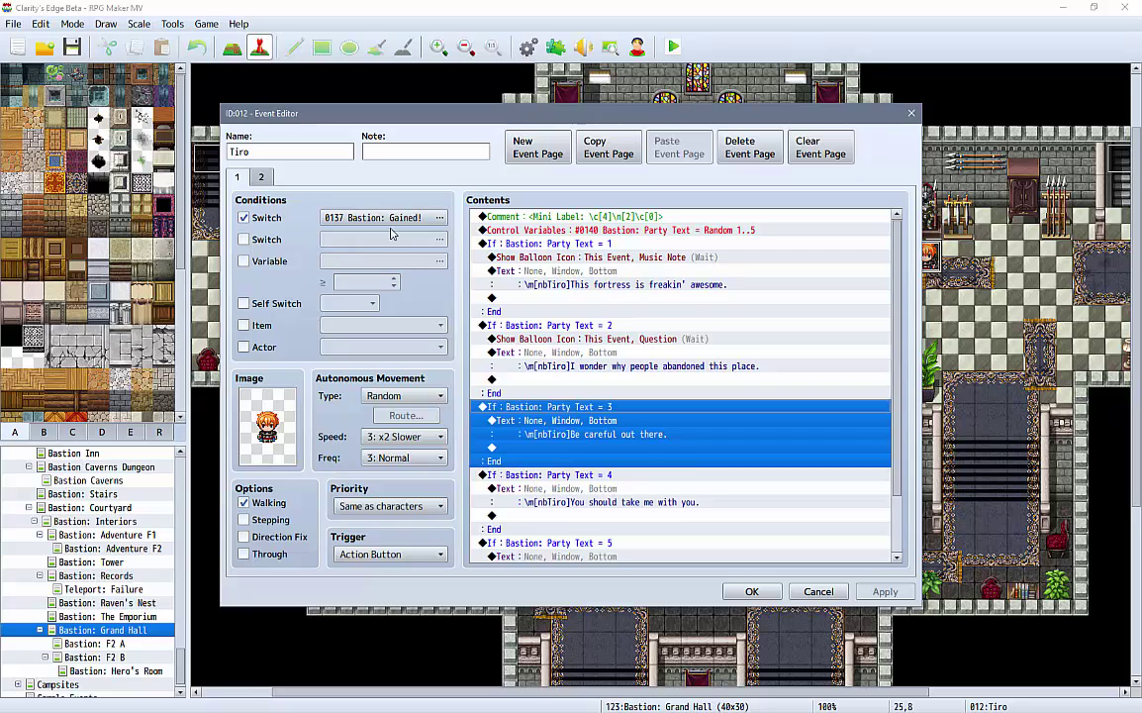
Compare the conditions and contents of Tiro's two event pages, then close the event
left_click(261, 177)
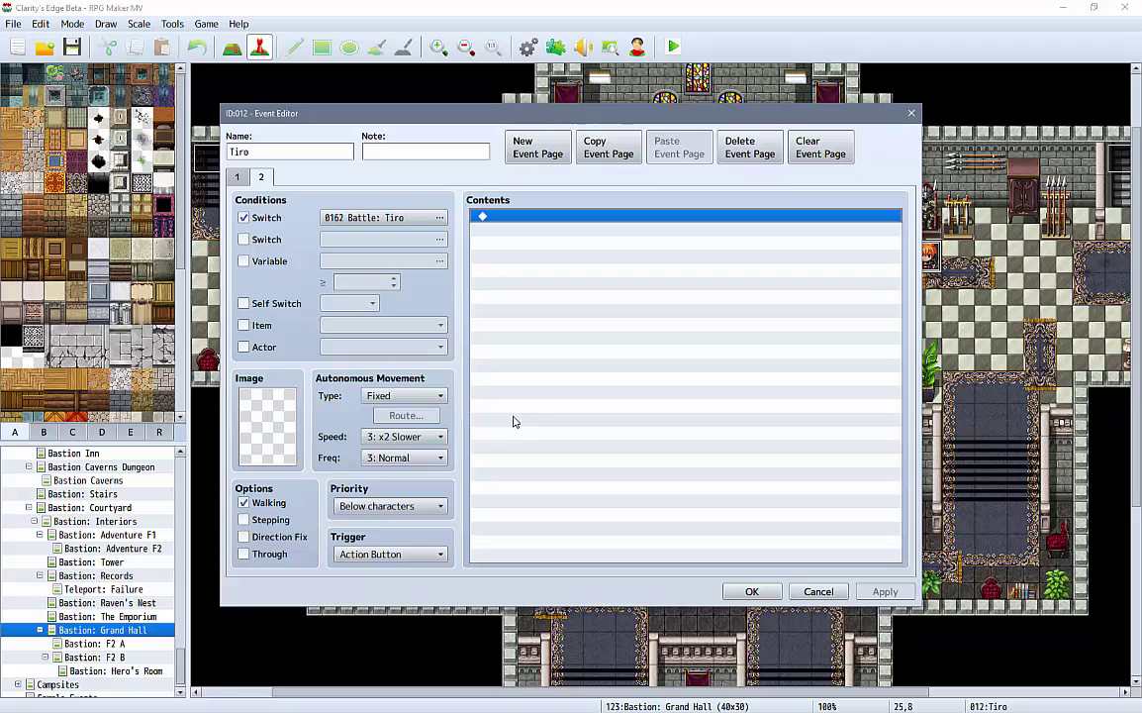
left_click(240, 180)
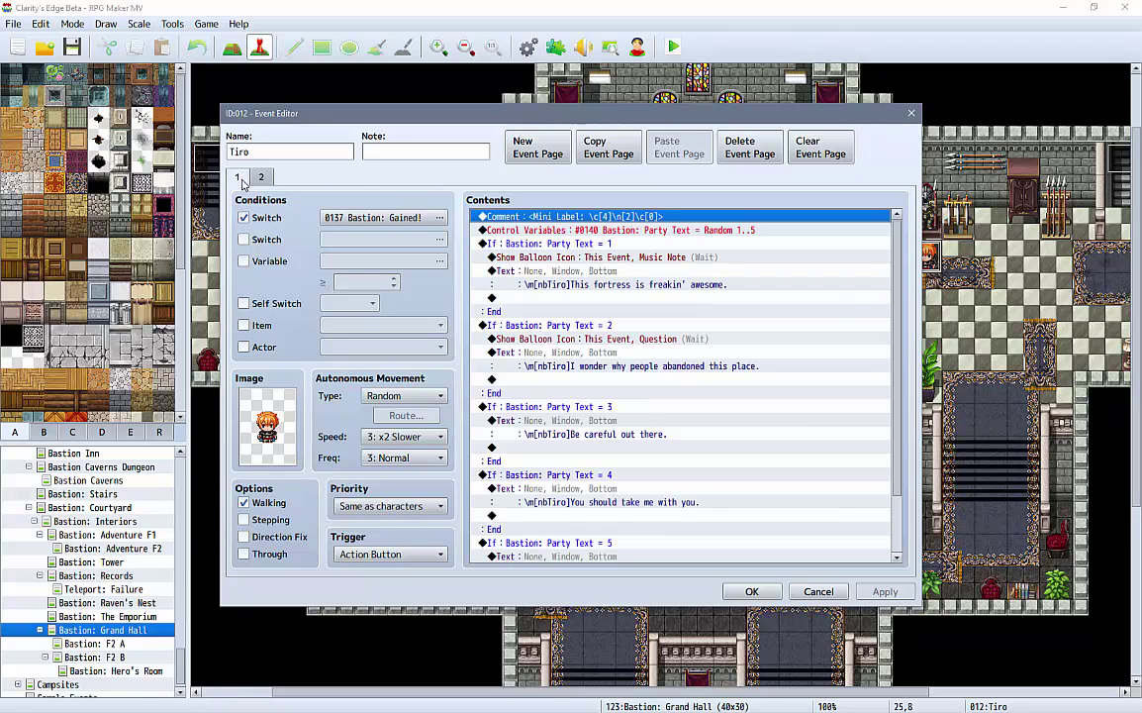
left_click(261, 178)
left_click(237, 178)
left_click(263, 179)
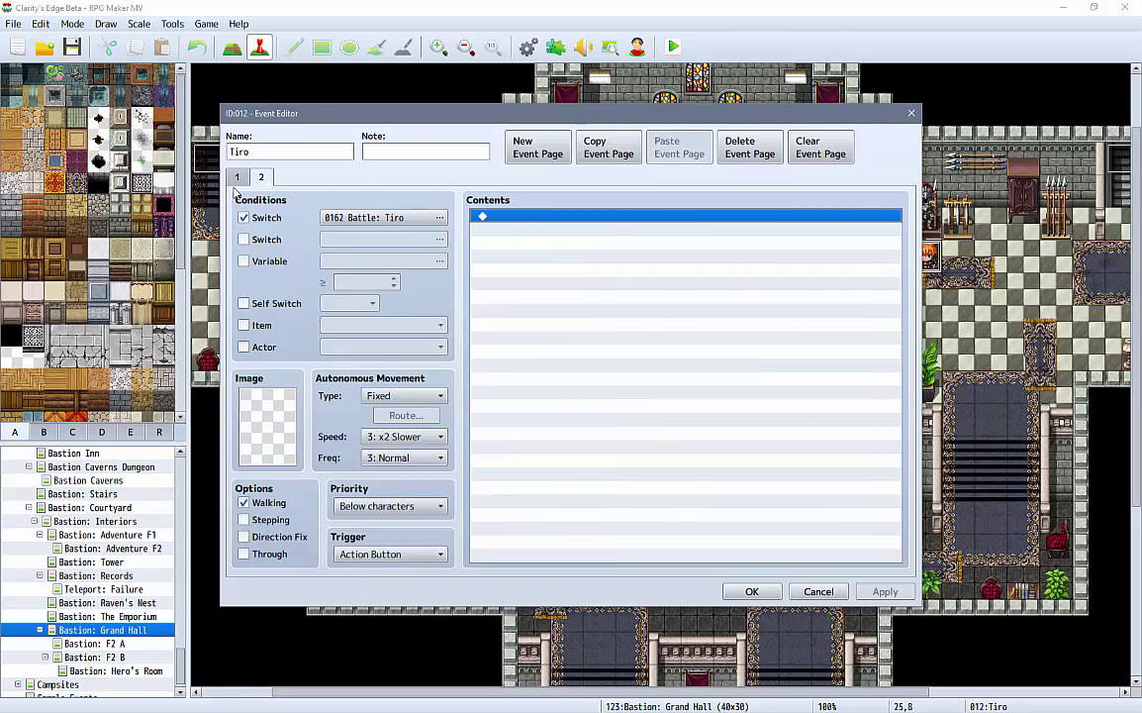
left_click(237, 178)
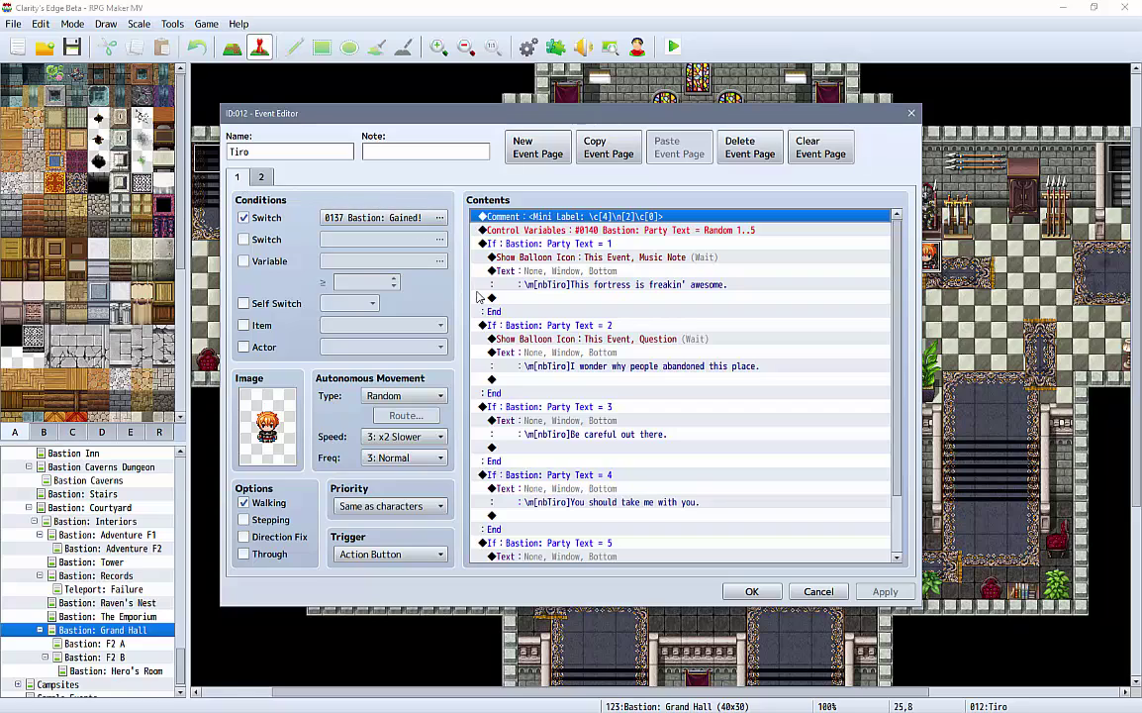
left_click(261, 178)
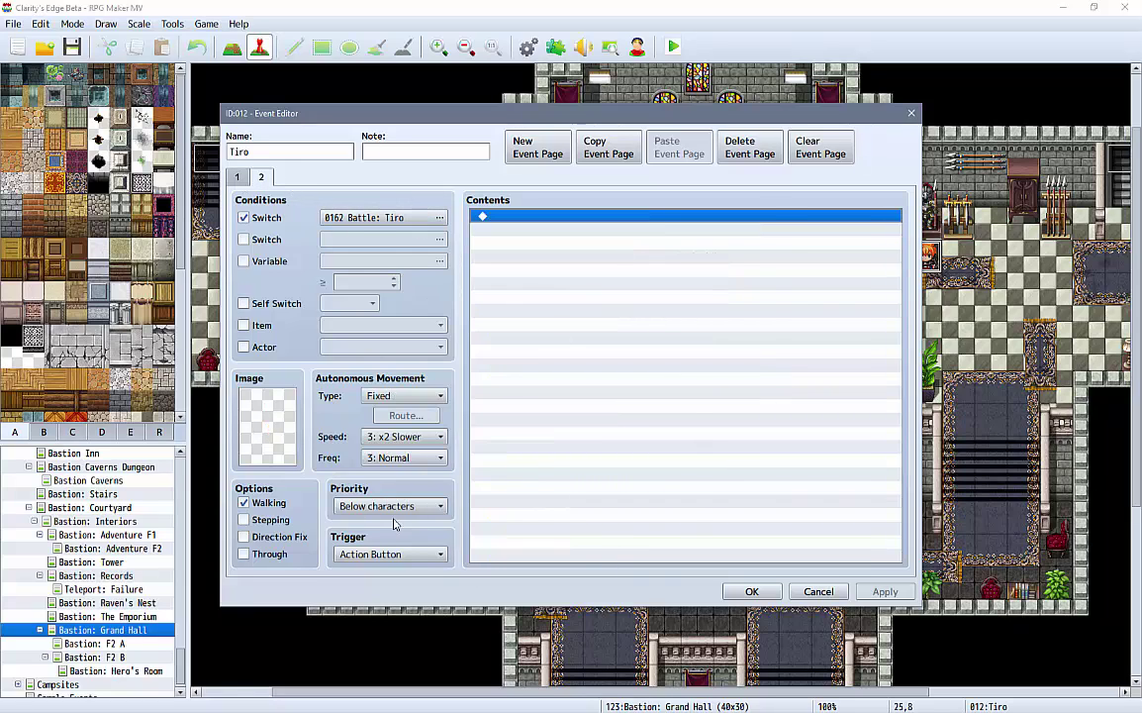
left_click(238, 178)
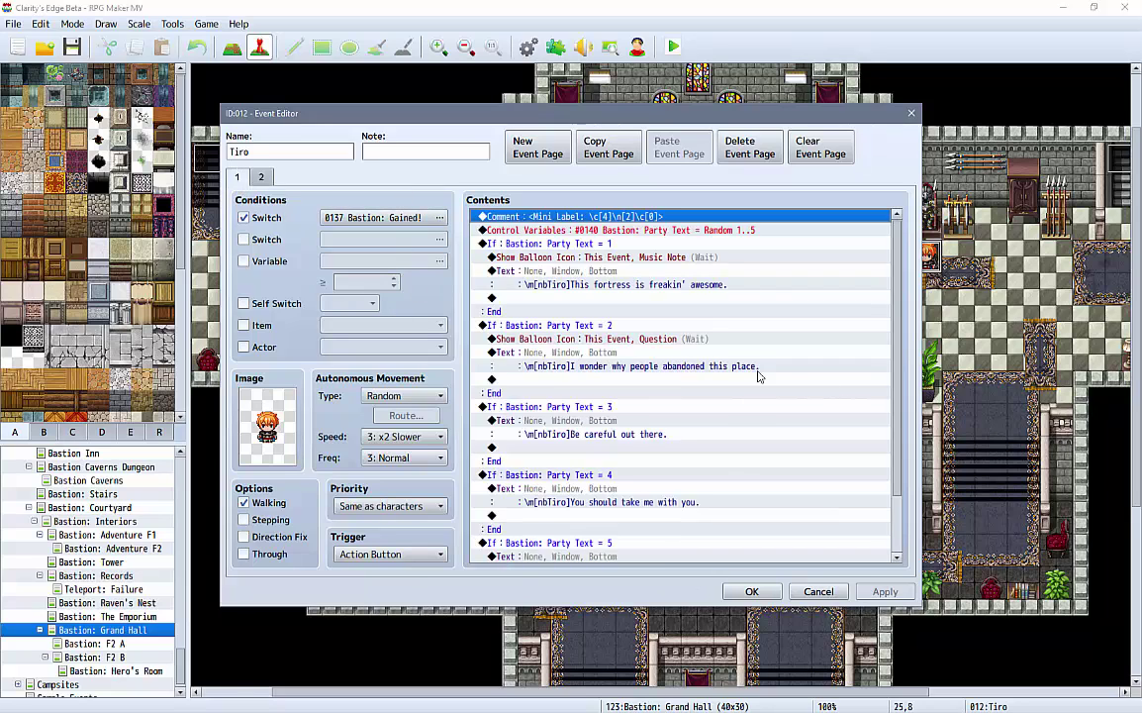
left_click(752, 591)
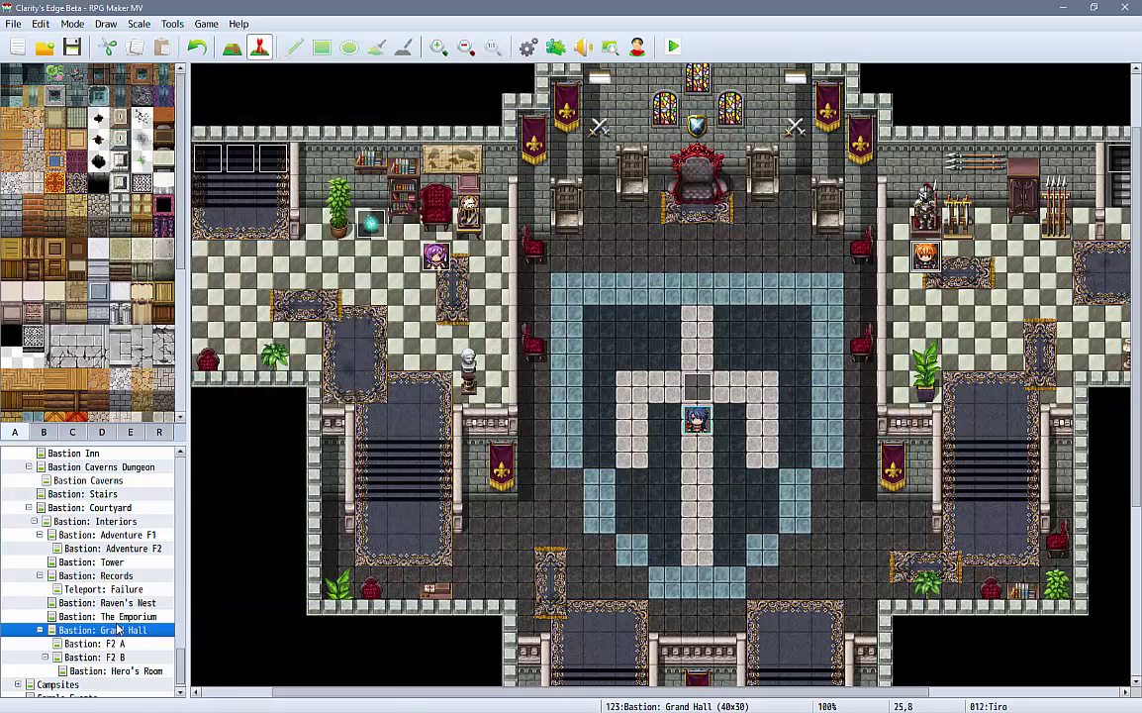
On the Bastion: Records map, compare both pages of Malgemore's event, close it and select the Harra event
left_click(128, 576)
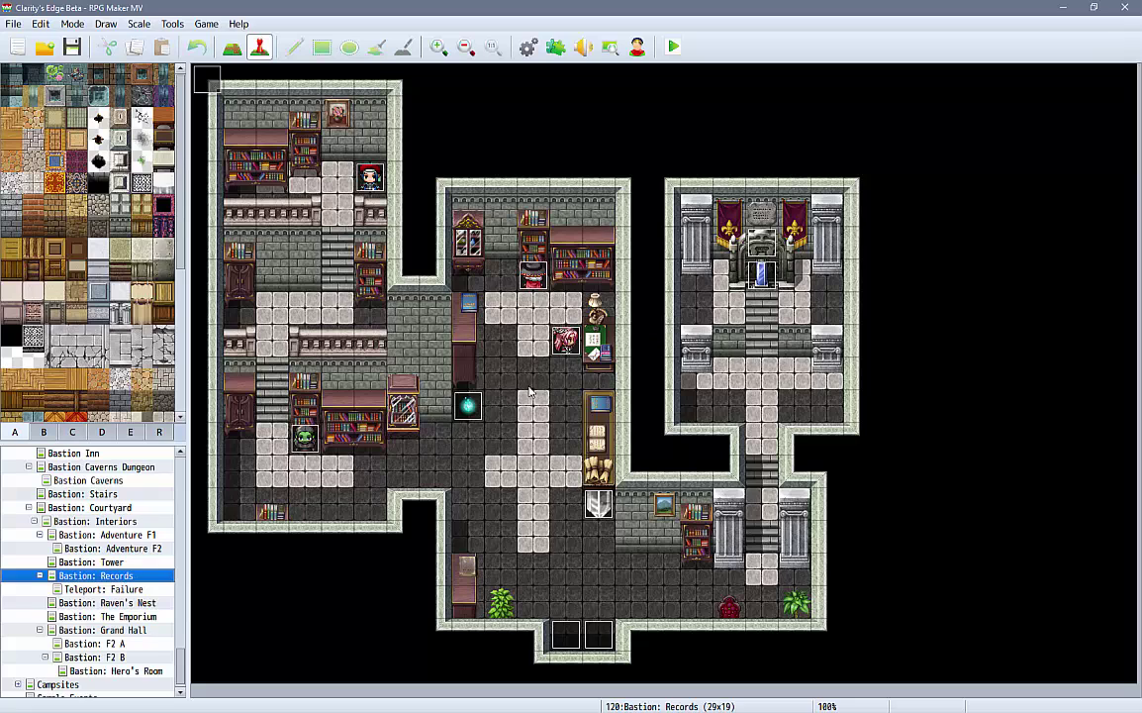
double_click(566, 341)
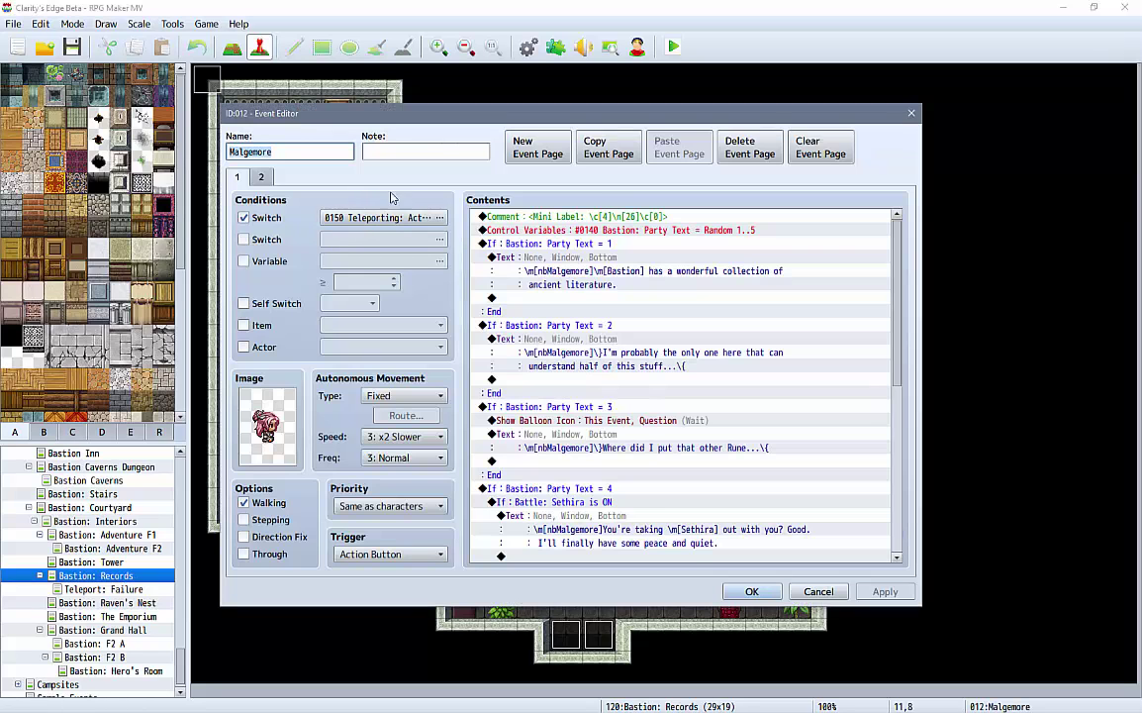
left_click(262, 177)
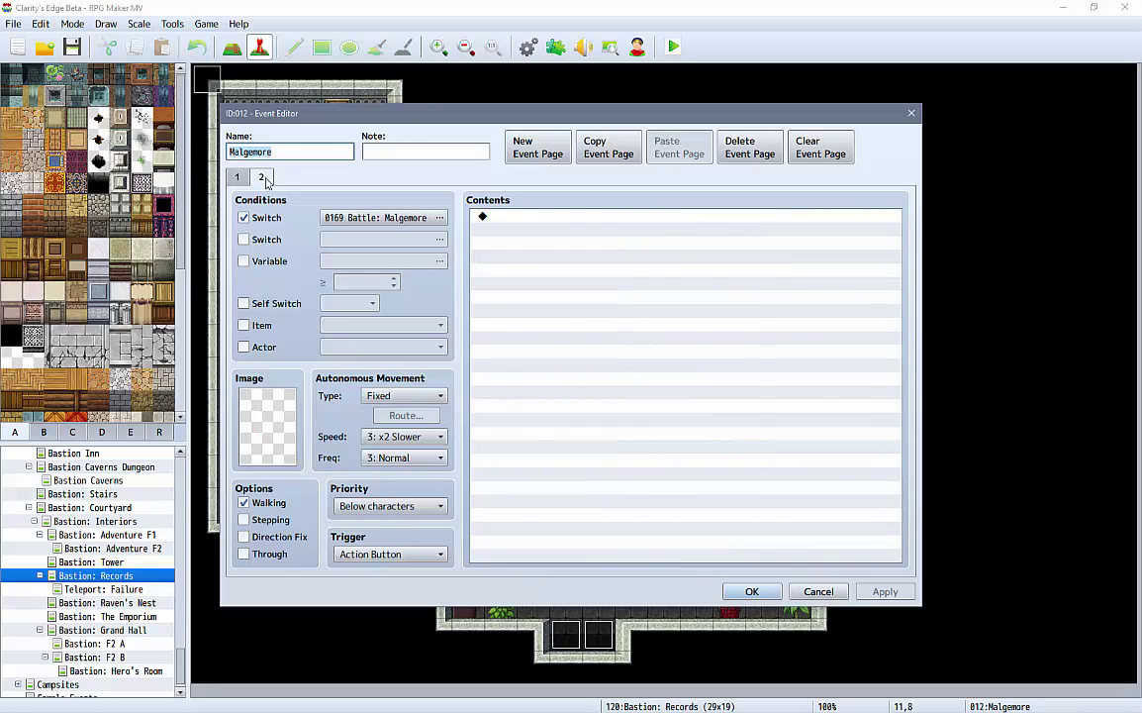
left_click(238, 176)
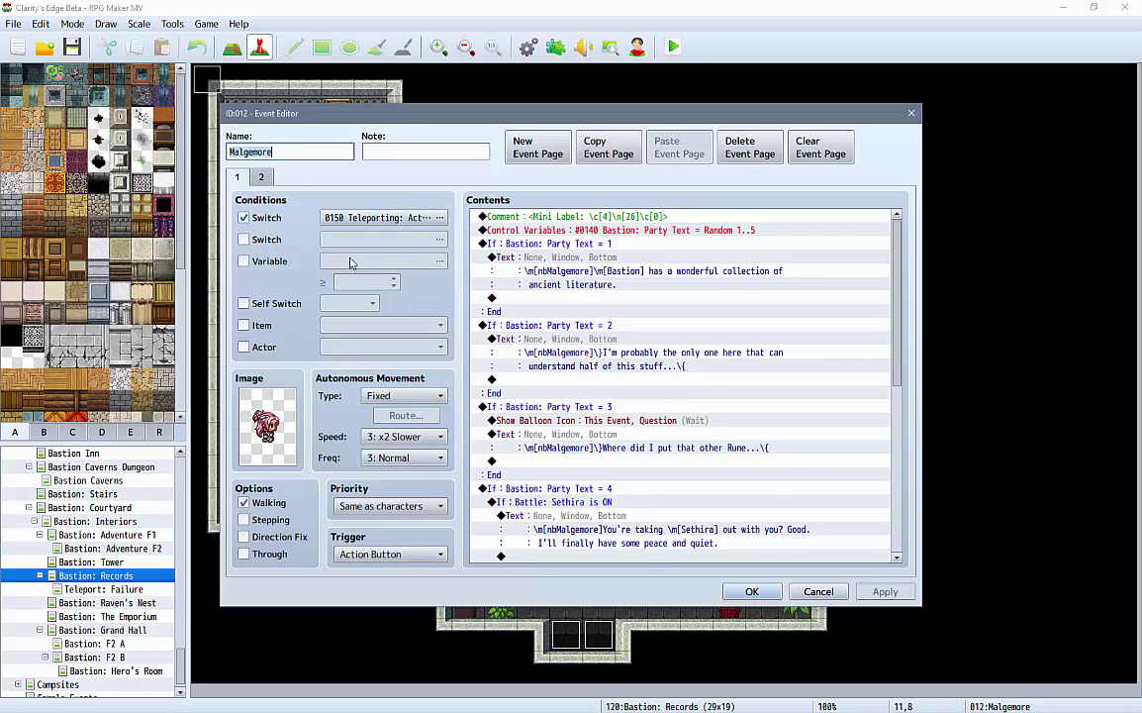
left_click(261, 176)
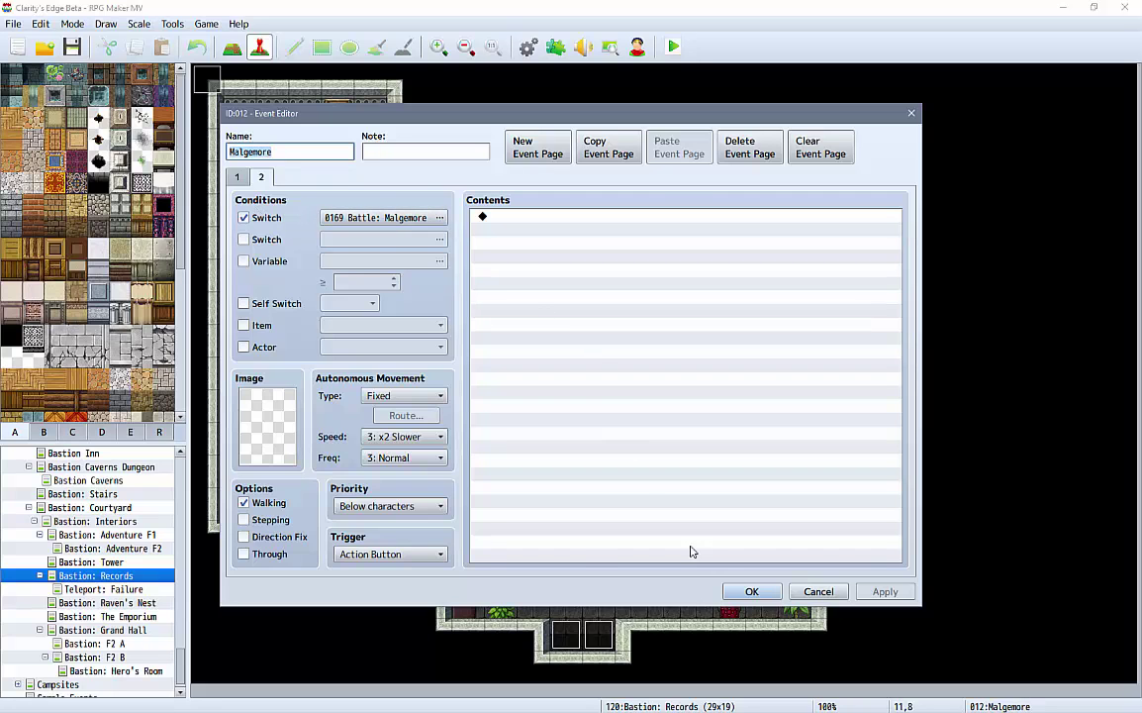
left_click(752, 591)
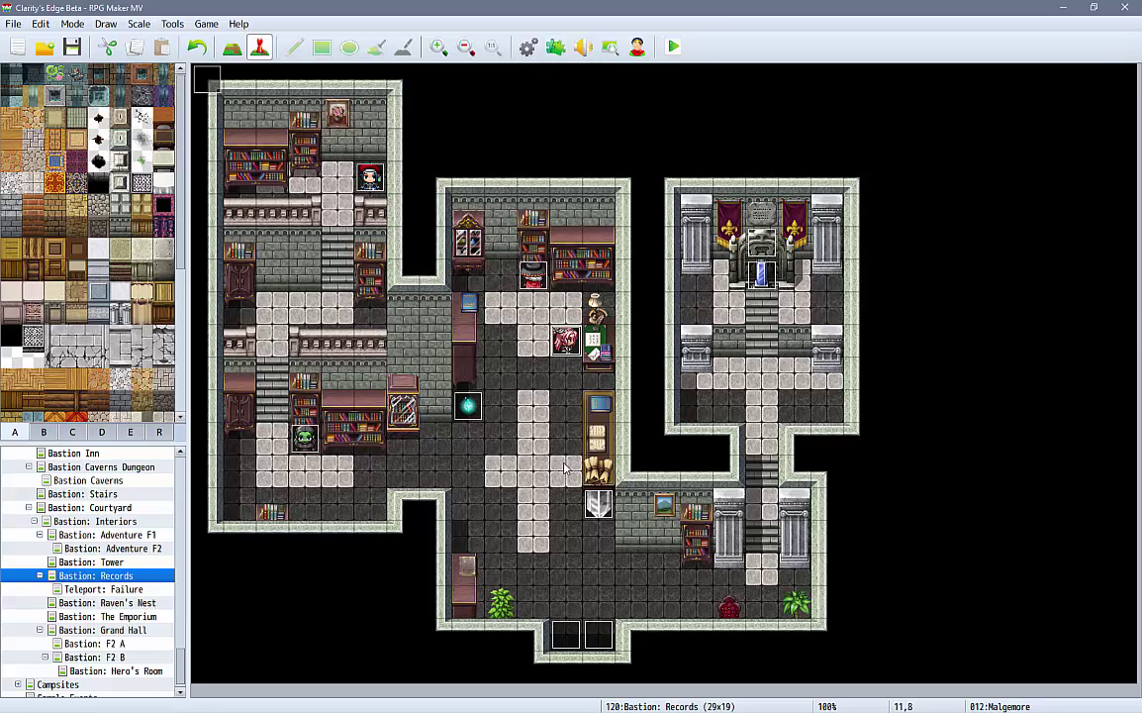
left_click(538, 276)
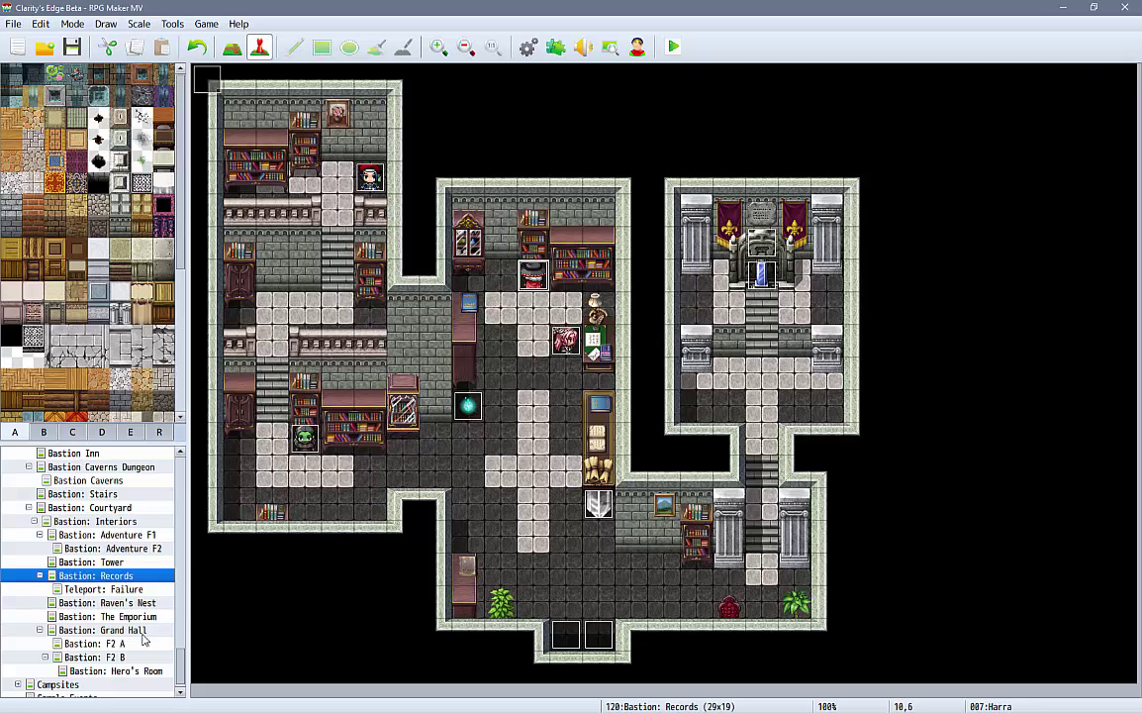
Open the Bastion: The Emporium map and review the Armor - Bart vendor event, then close it
left_click(107, 615)
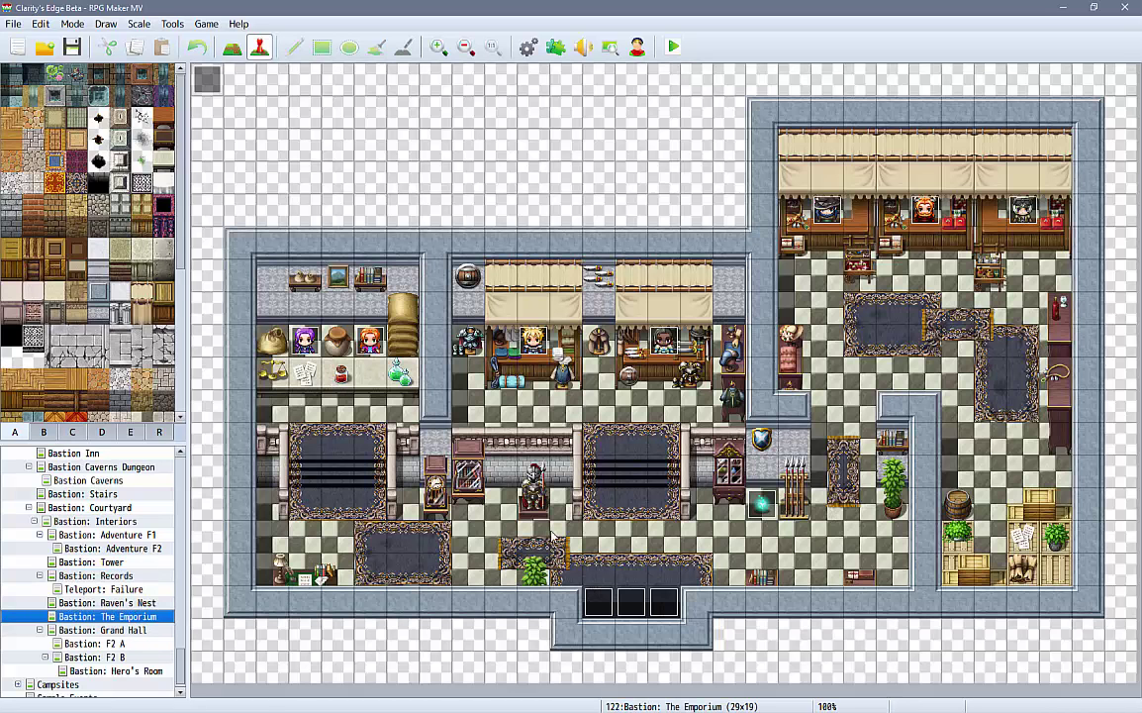
double_click(534, 341)
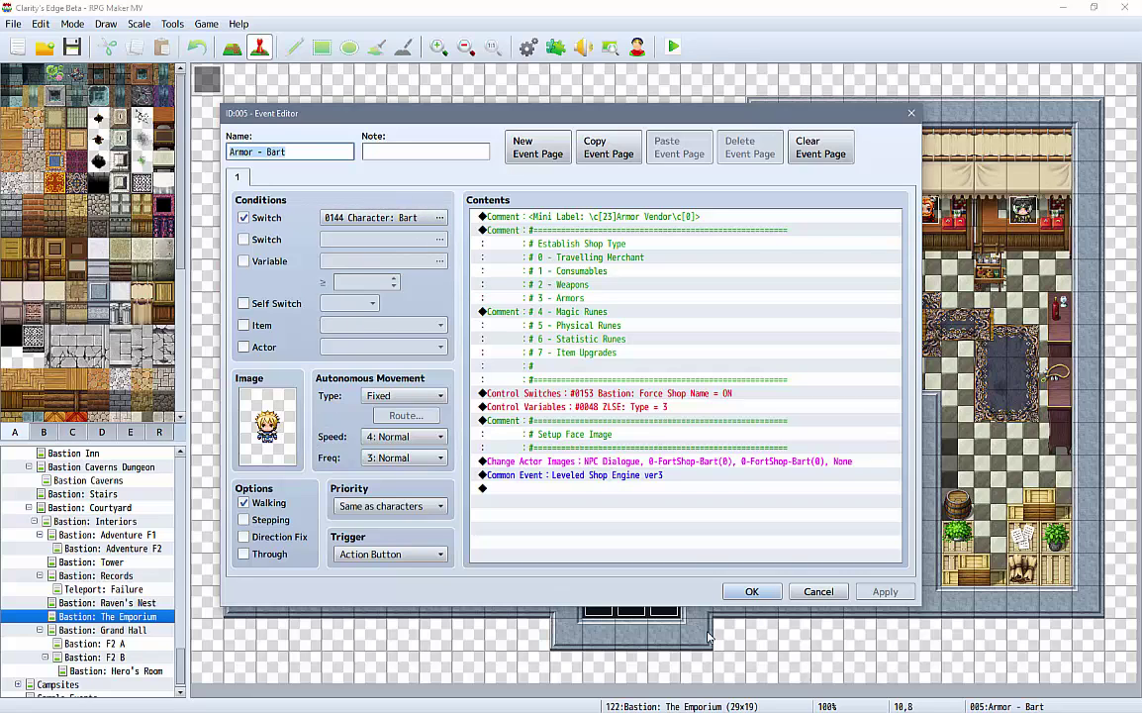
left_click(752, 593)
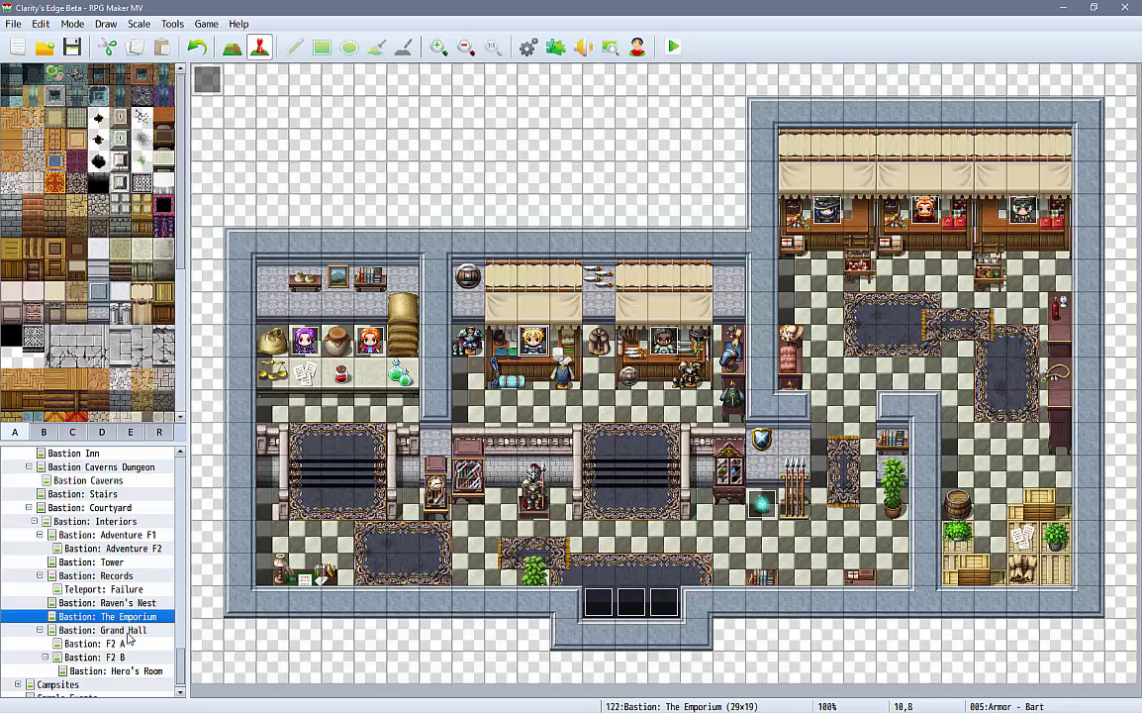
Inspect the Emporium's Bastion Teleporter event, then open the Bastion Teleporter common event in the database
double_click(762, 505)
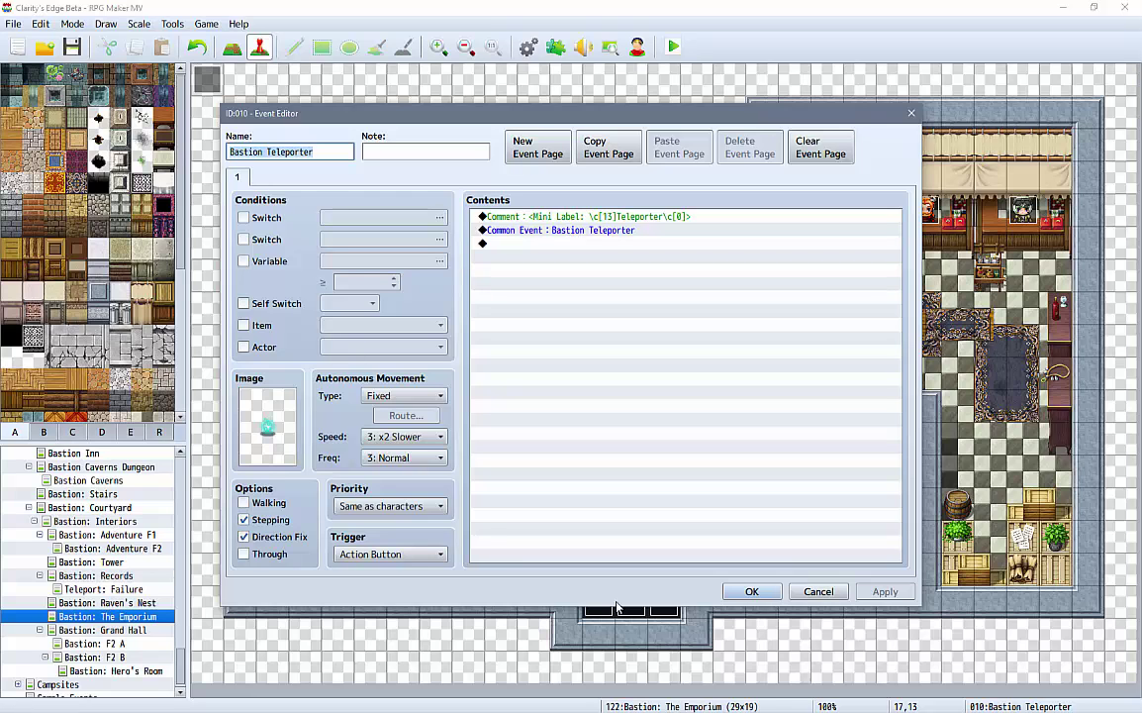
left_click(751, 591)
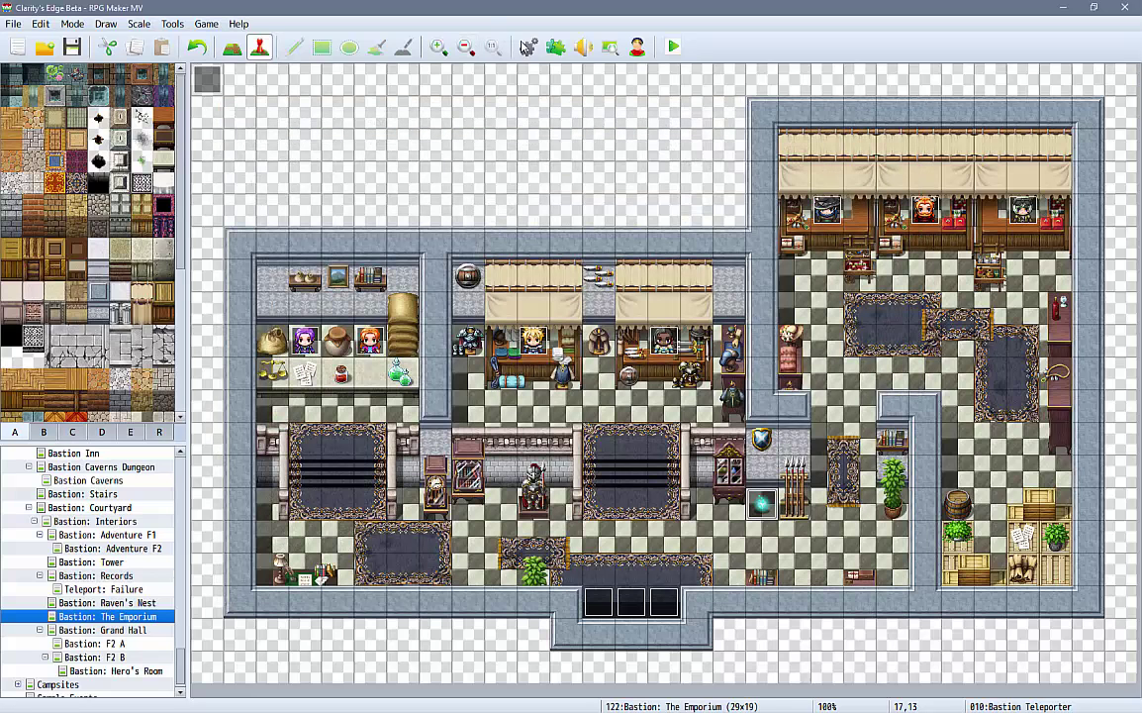
left_click(527, 49)
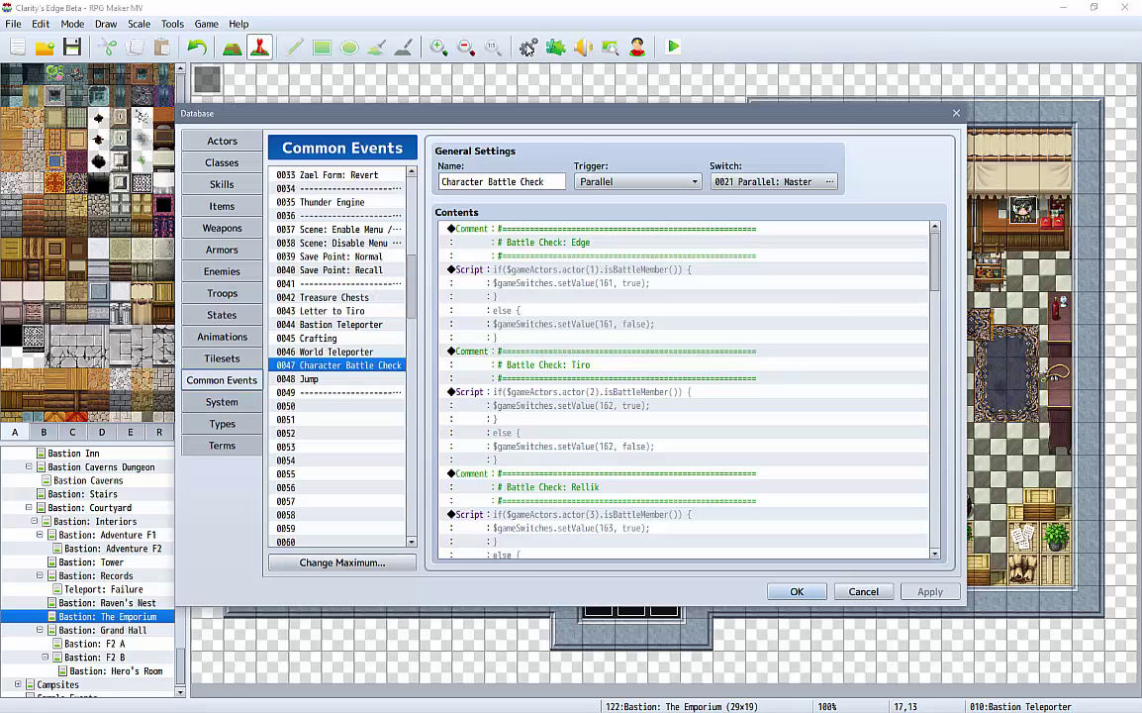
left_click(313, 323)
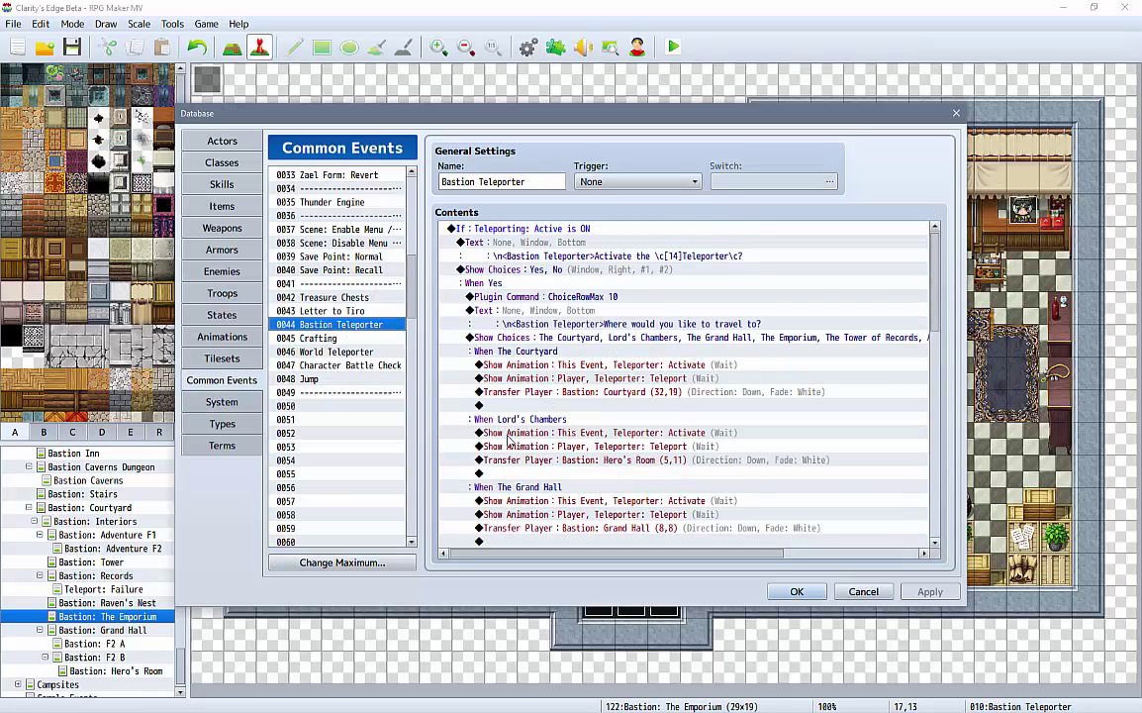
Examine the Bastion Teleporter common event, from its ChoiceRowMax command and Courtyard animations and transfer through to the end of the contents
left_click(555, 298)
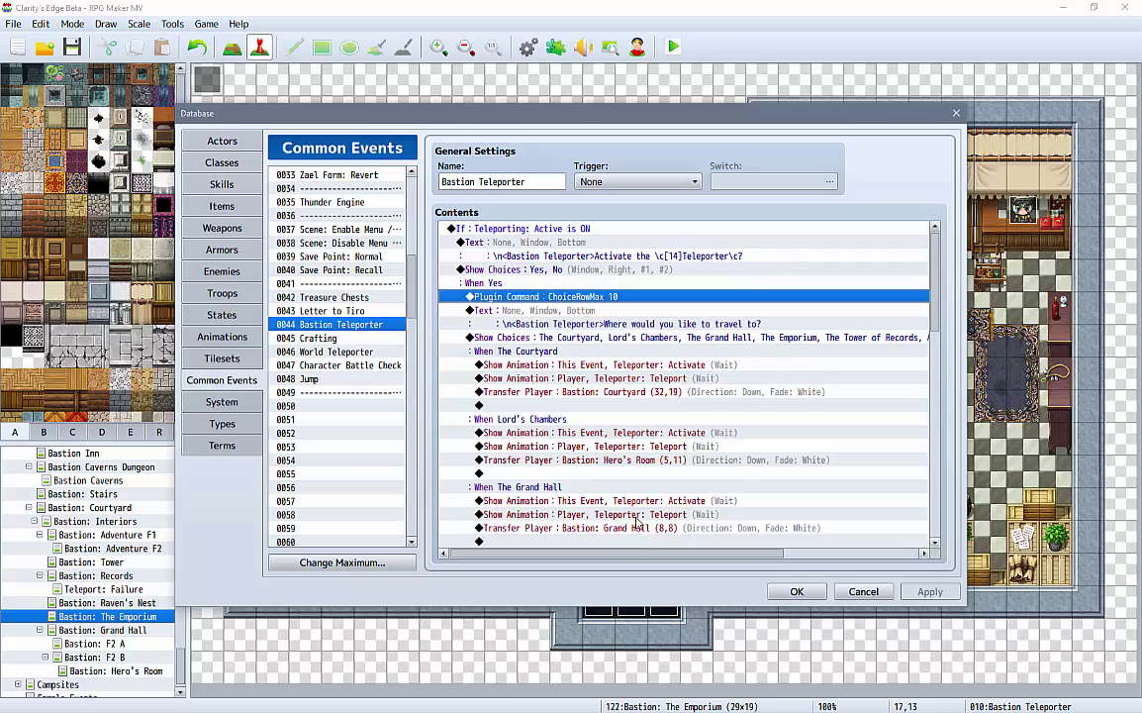
mouse_move(937, 285)
left_mouse_down()
mouse_move(940, 373)
mouse_move(920, 507)
mouse_move(918, 334)
mouse_move(929, 302)
left_mouse_up()
left_click(557, 337)
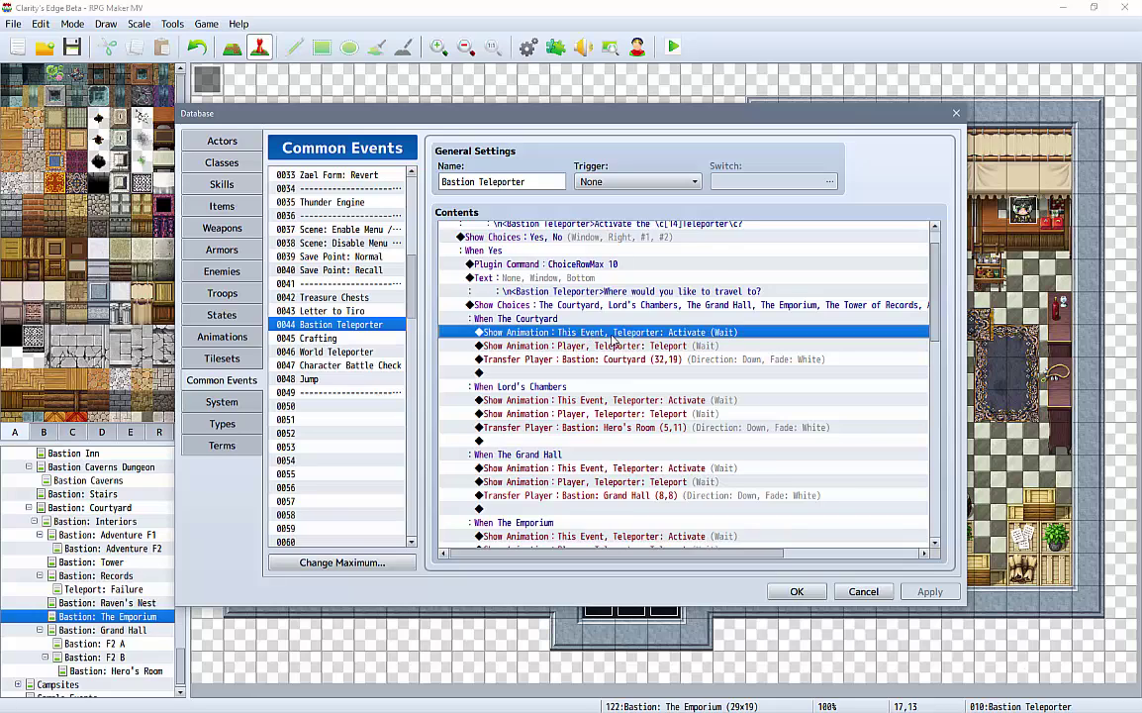
left_click(536, 347)
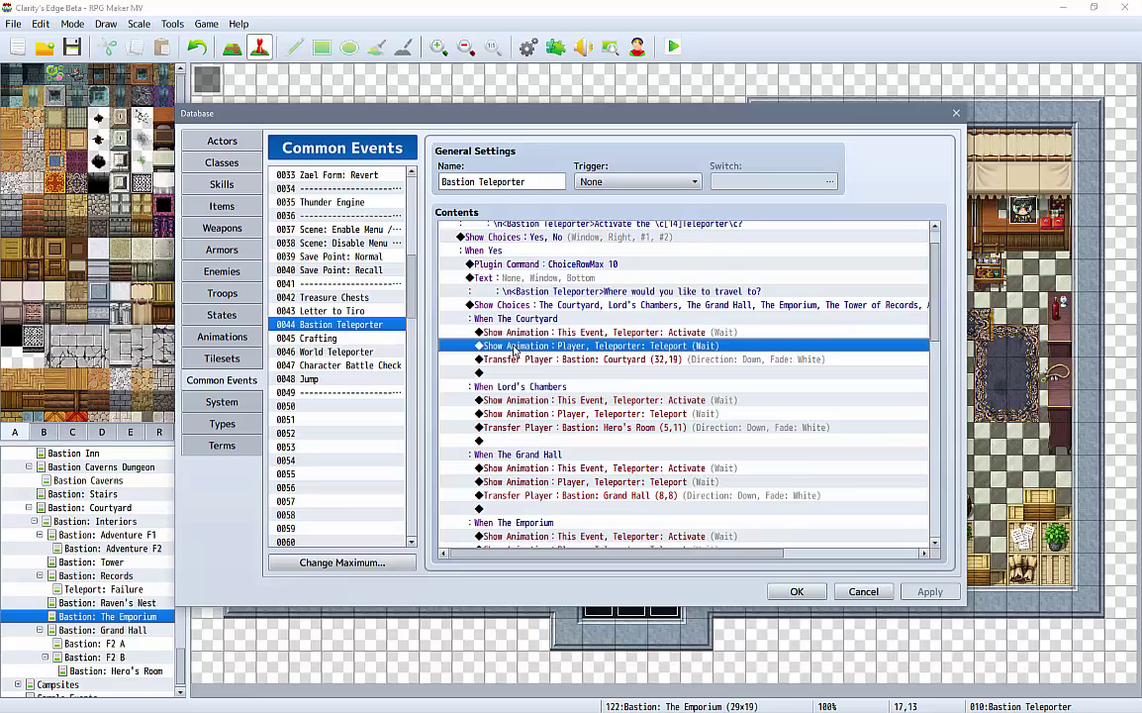
left_click(697, 355)
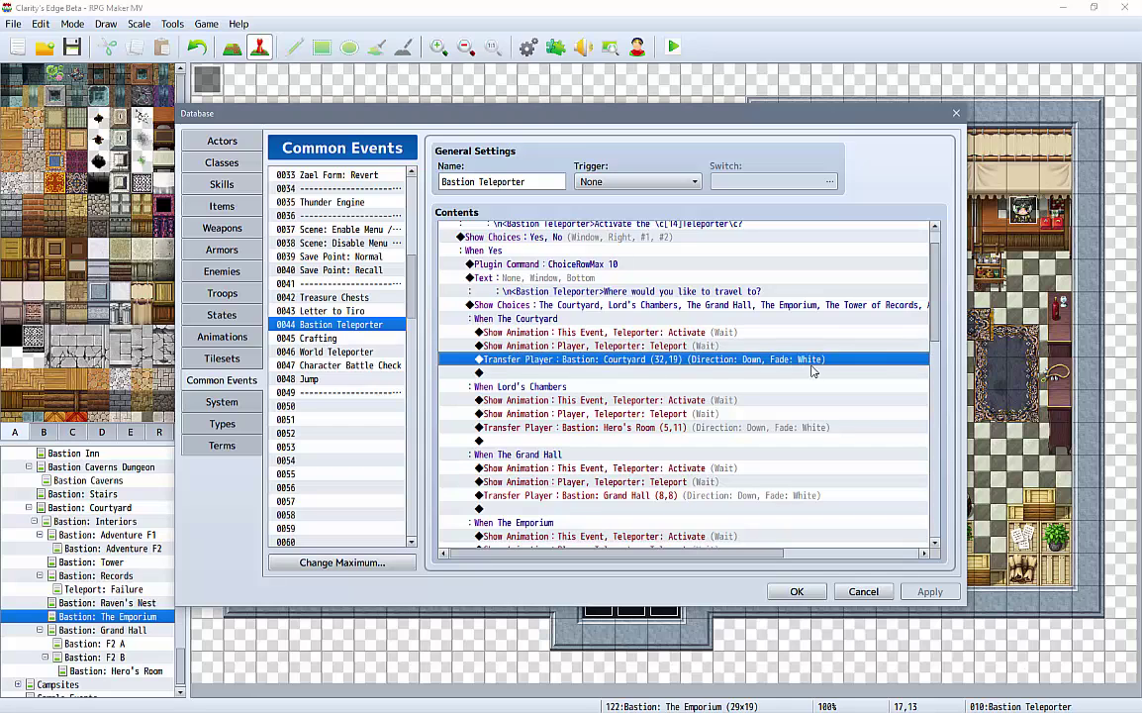
left_click_drag(930, 299, 932, 478)
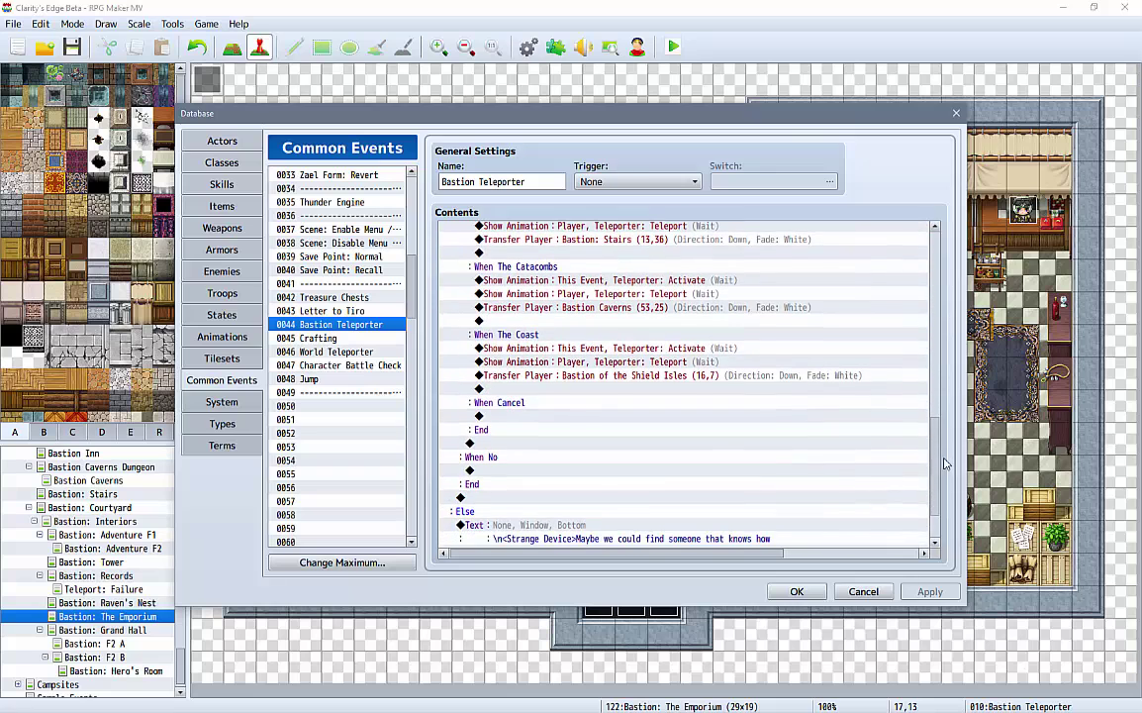
scroll(643, 436, "down", 2)
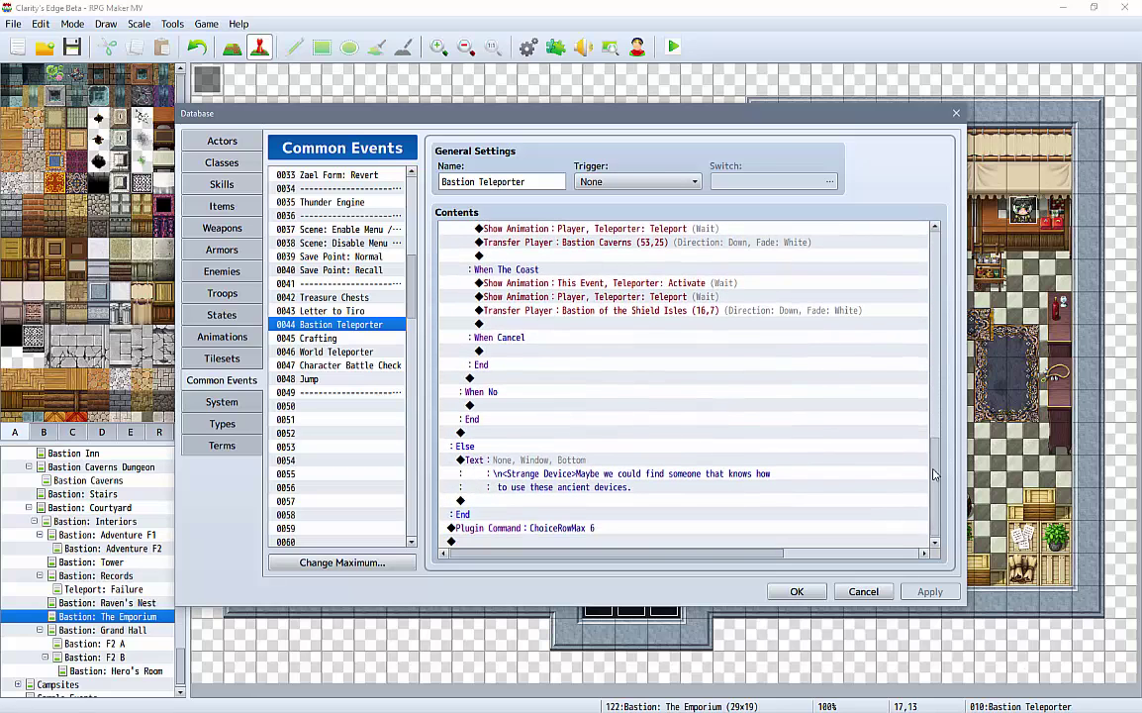
Review the Bastion Teleporter common event's whole conditional branch, its Else text and the closing ChoiceRowMax 6 plugin command
scroll(643, 376, "up", 10)
key("ctrl+a")
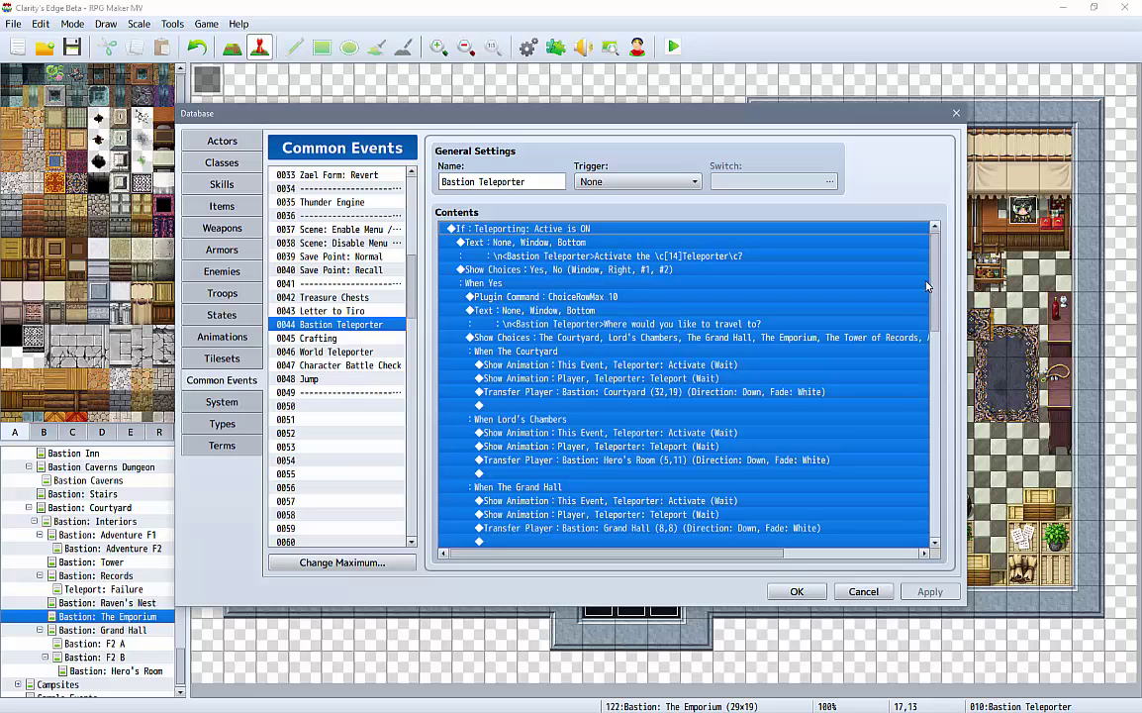
scroll(737, 388, "down", 4)
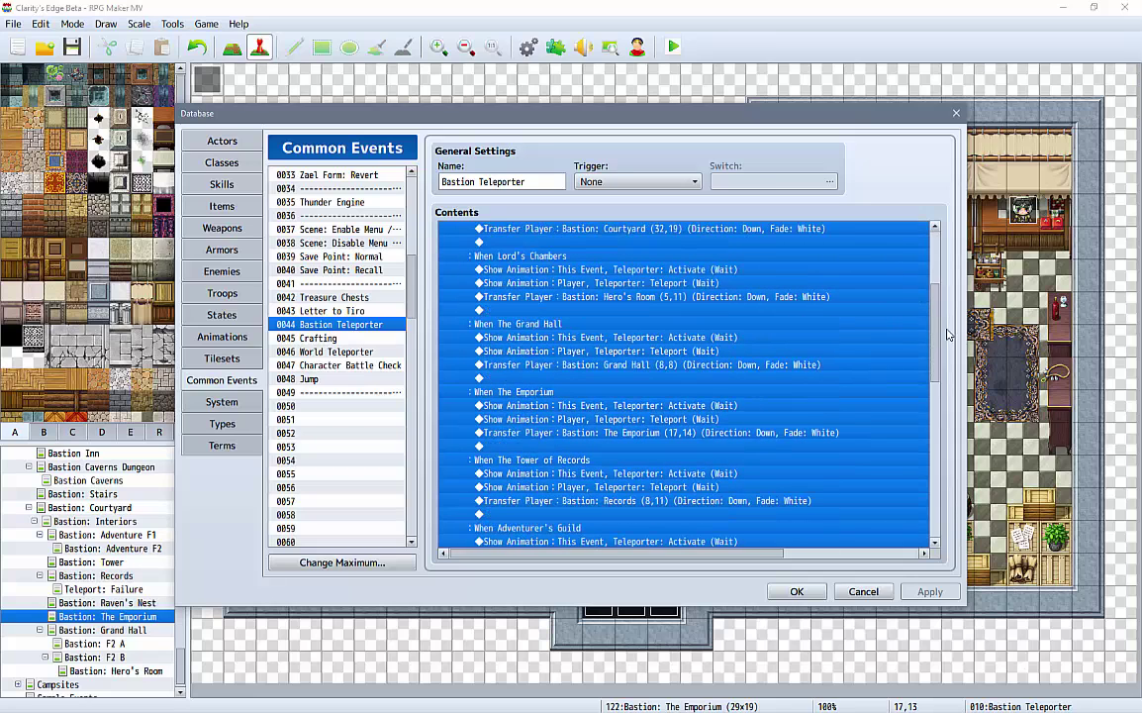
scroll(701, 424, "down", 10)
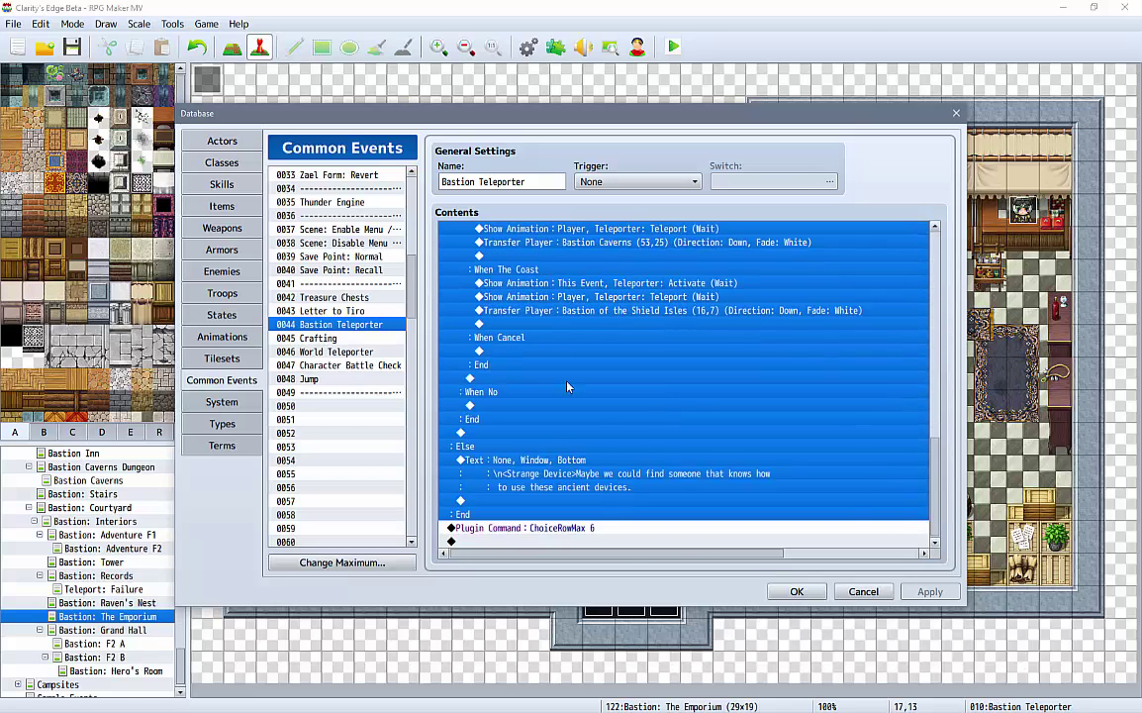
left_click(526, 473)
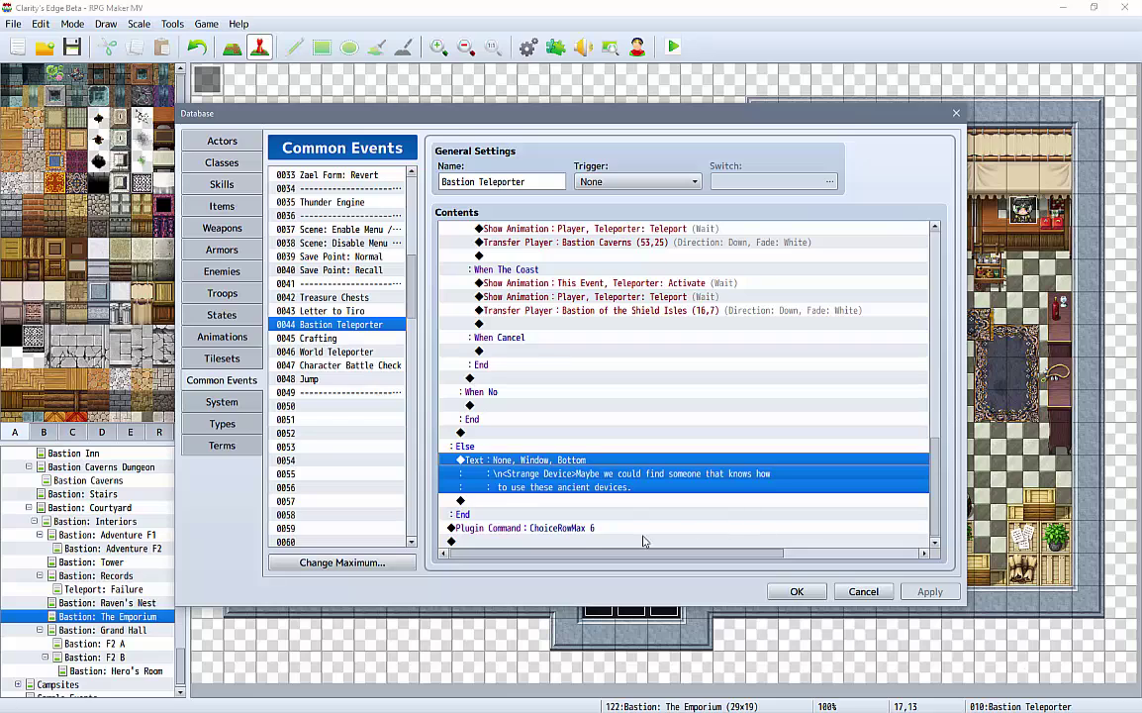
left_click(574, 529)
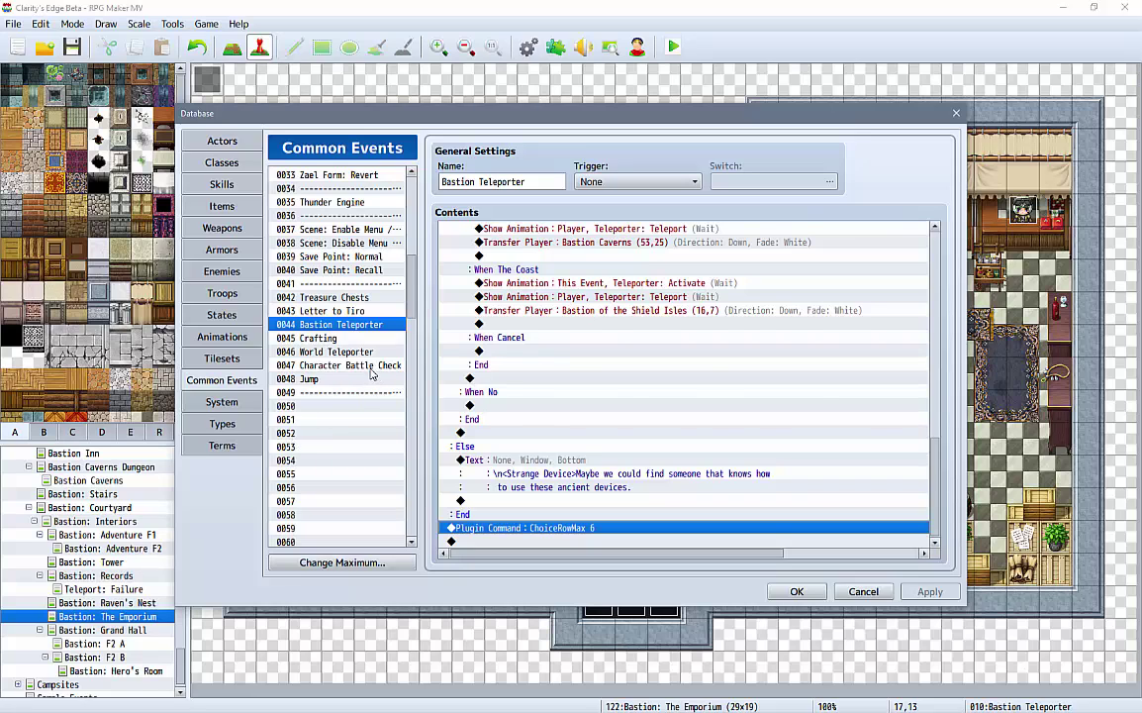
Examine the World Teleporter common event's hide_choice script and destination choices, then close the database without saving changes
left_click(342, 351)
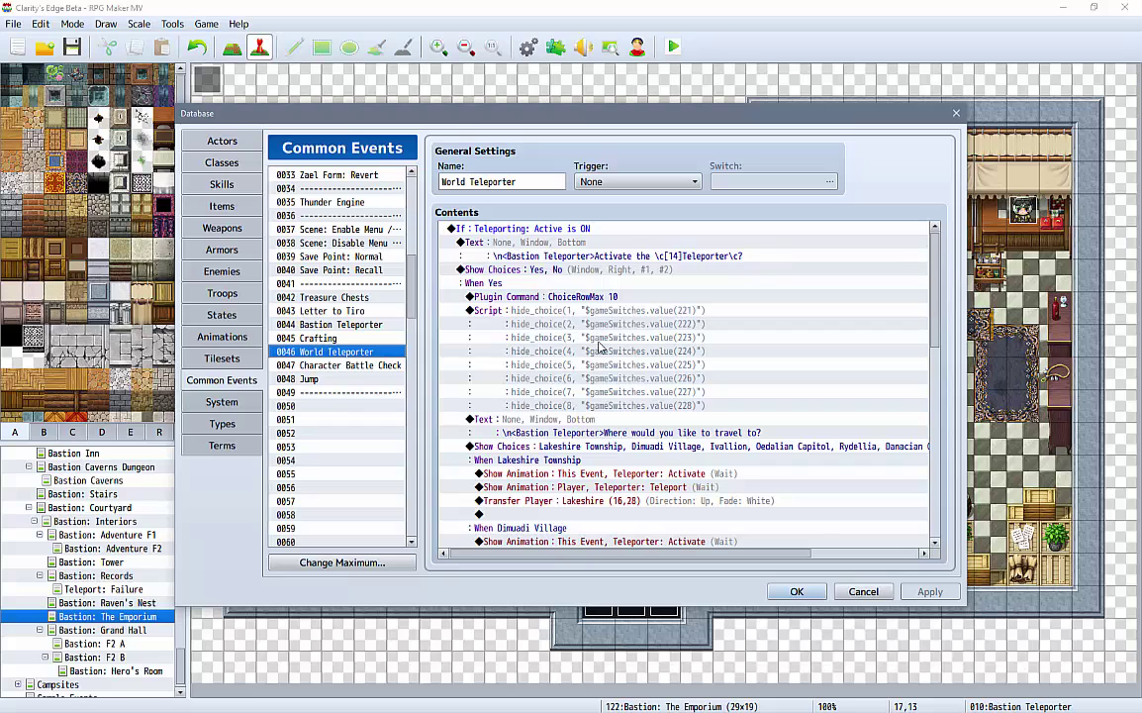
scroll(599, 346, "down", 5)
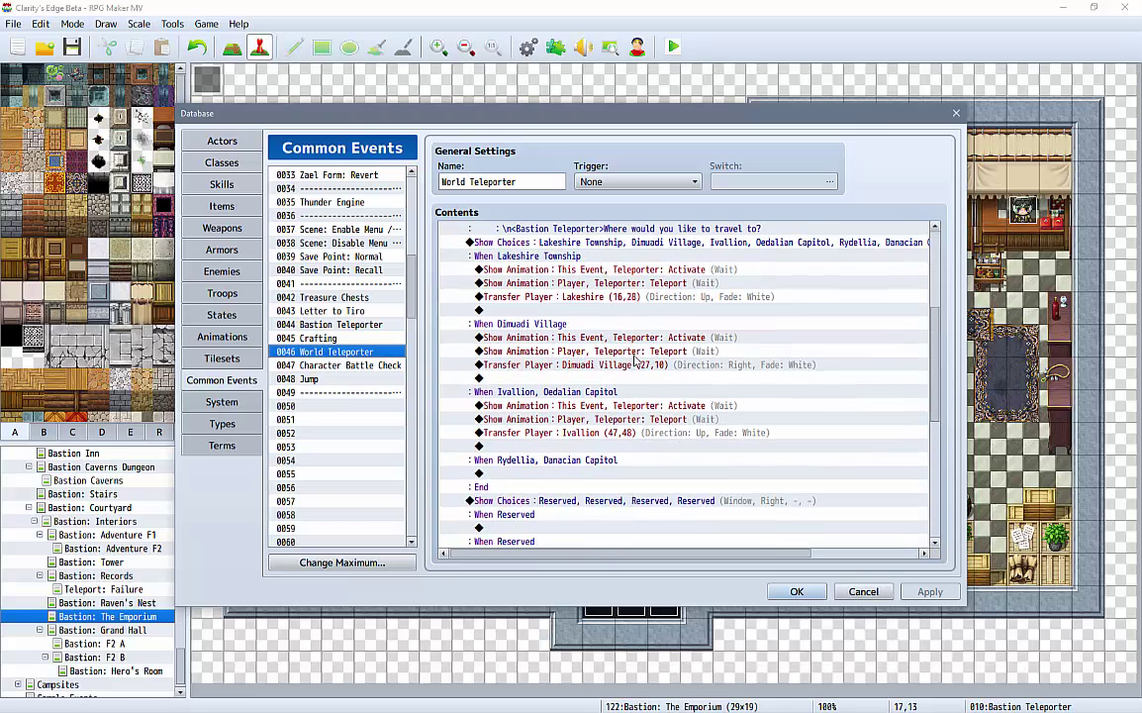
left_click(863, 592)
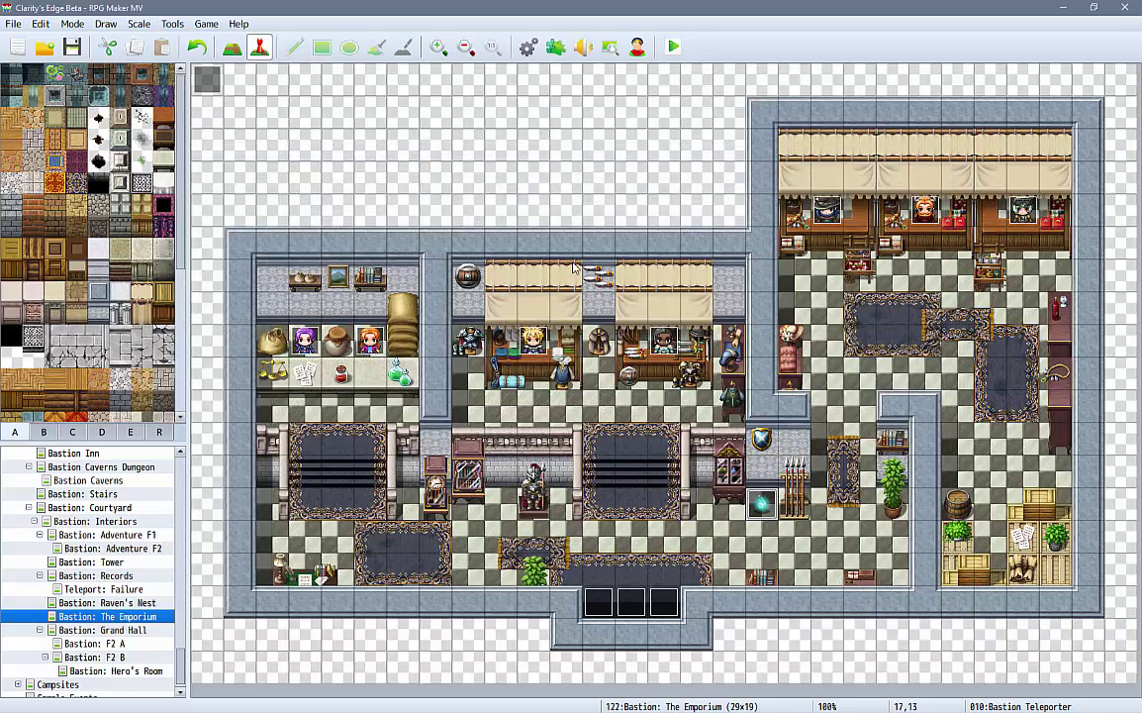